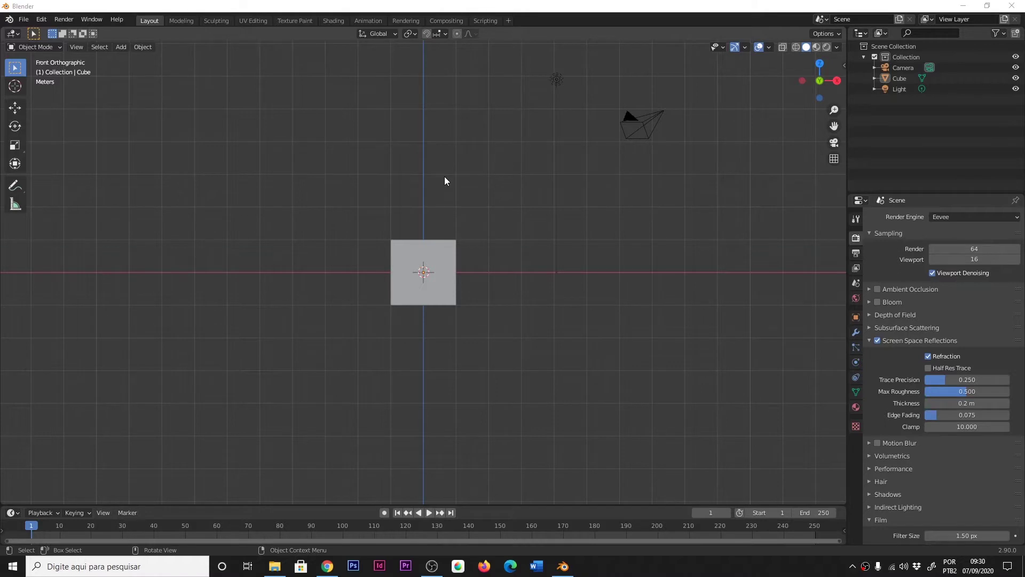
- Browse the project files through MicoBib > Roteiros > StoryBoards, then return to ProjetoFinal
mouse_move(389, 196)
middle_down()
mouse_move(399, 201)
mouse_move(359, 193)
middle_up()
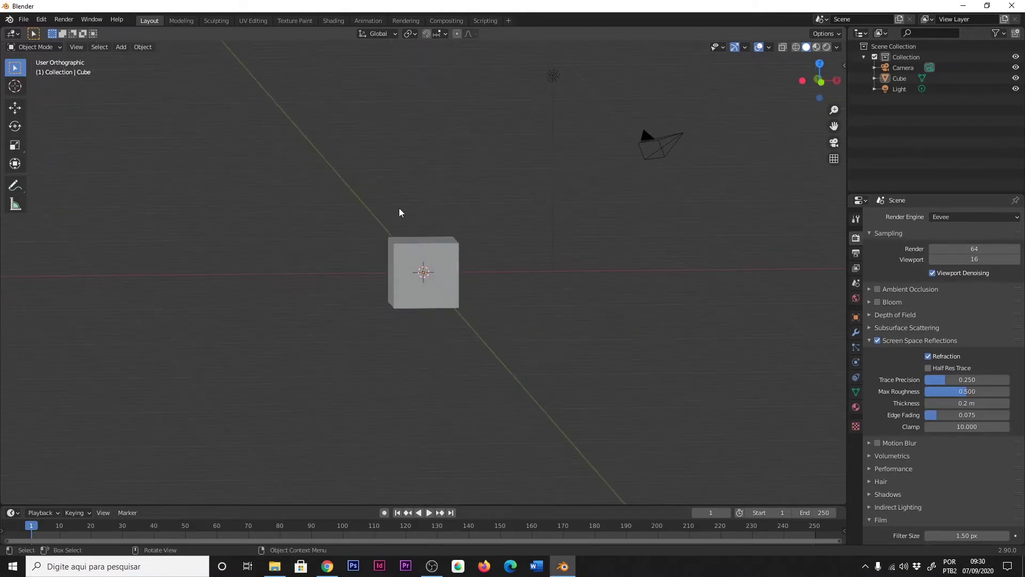
mouse_move(427, 268)
ctrl+middle_down()
mouse_move(440, 208)
mouse_move(434, 255)
ctrl+middle_up()
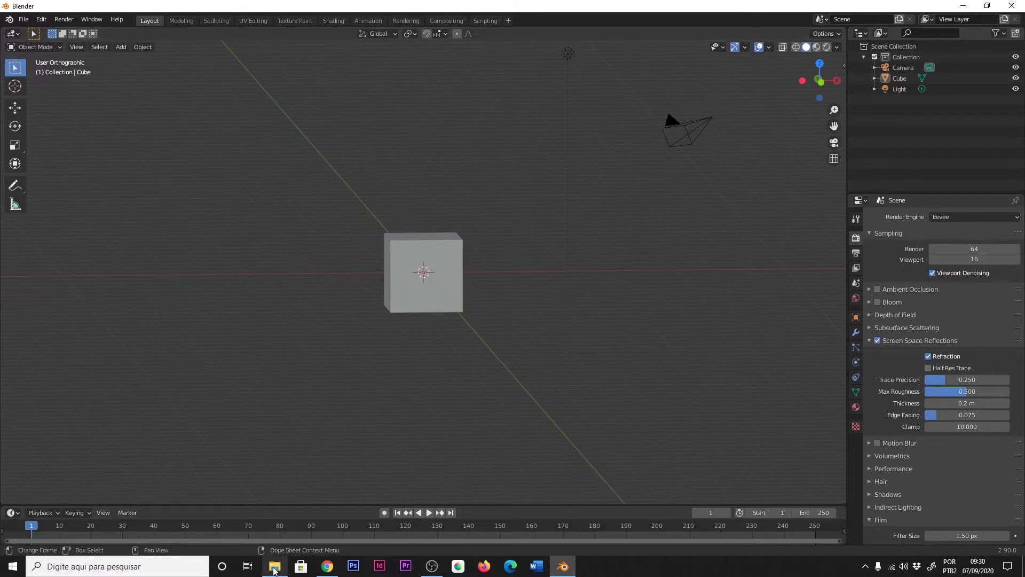
click(270, 534)
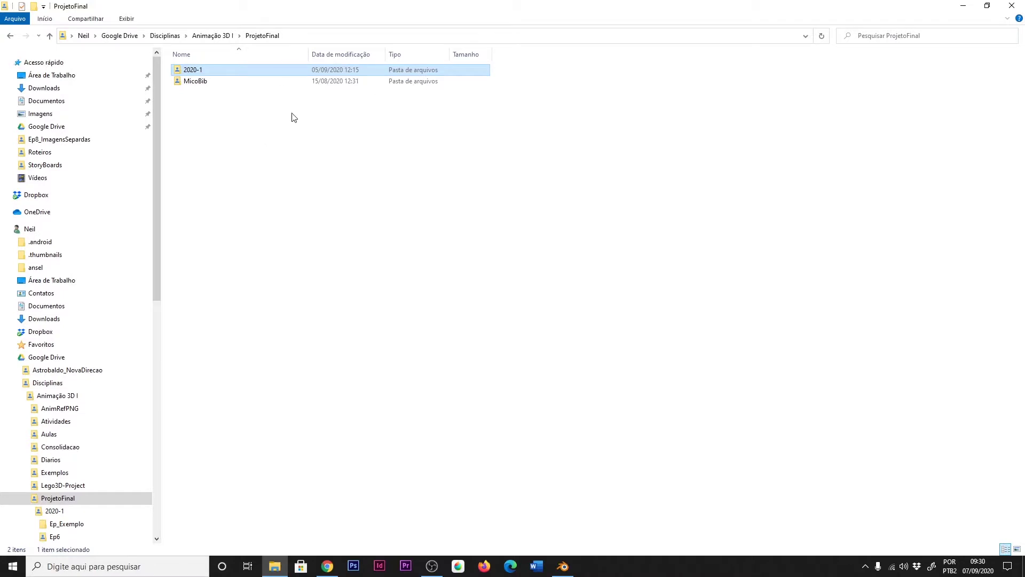
double_click(205, 82)
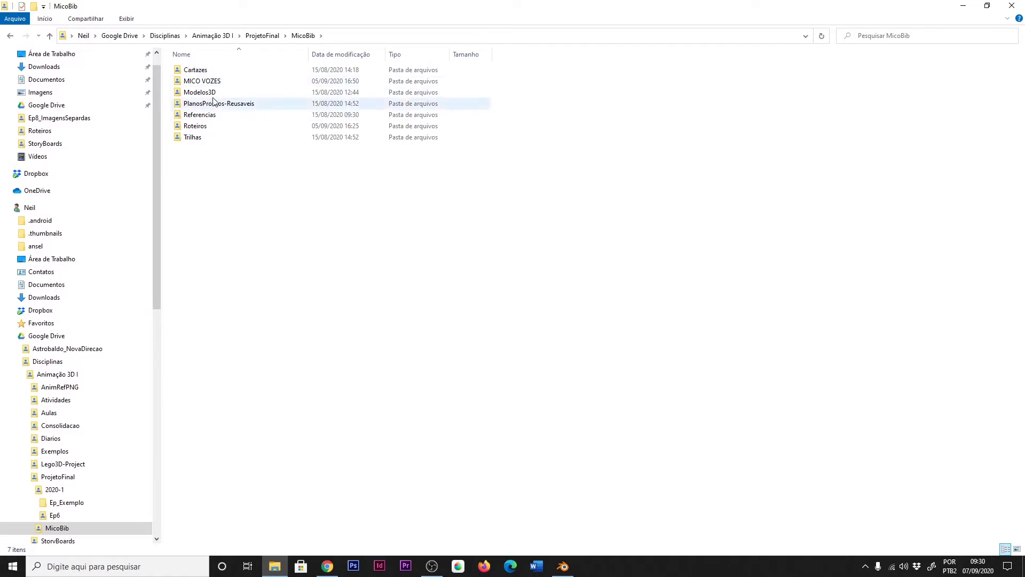
double_click(210, 127)
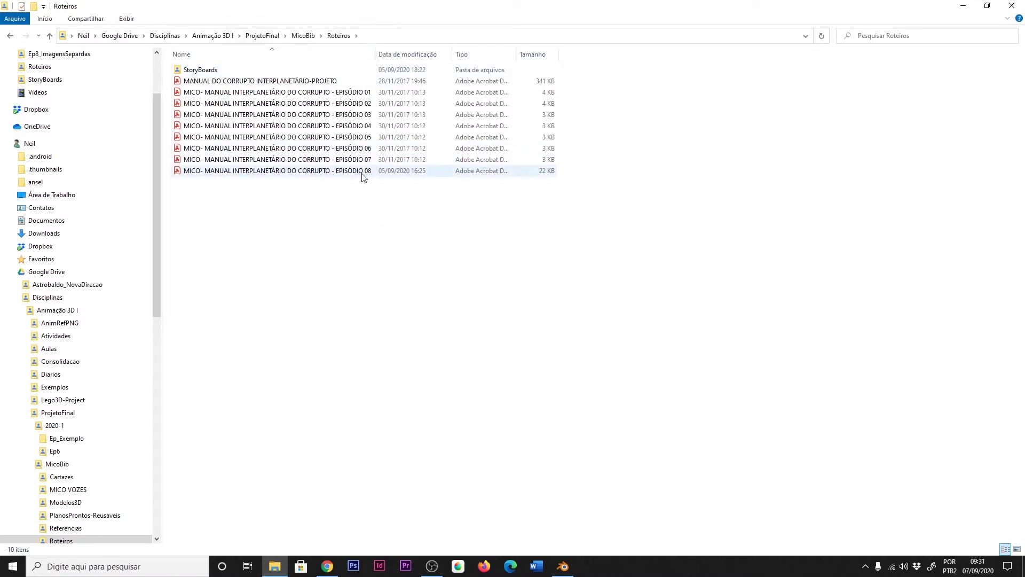
double_click(210, 71)
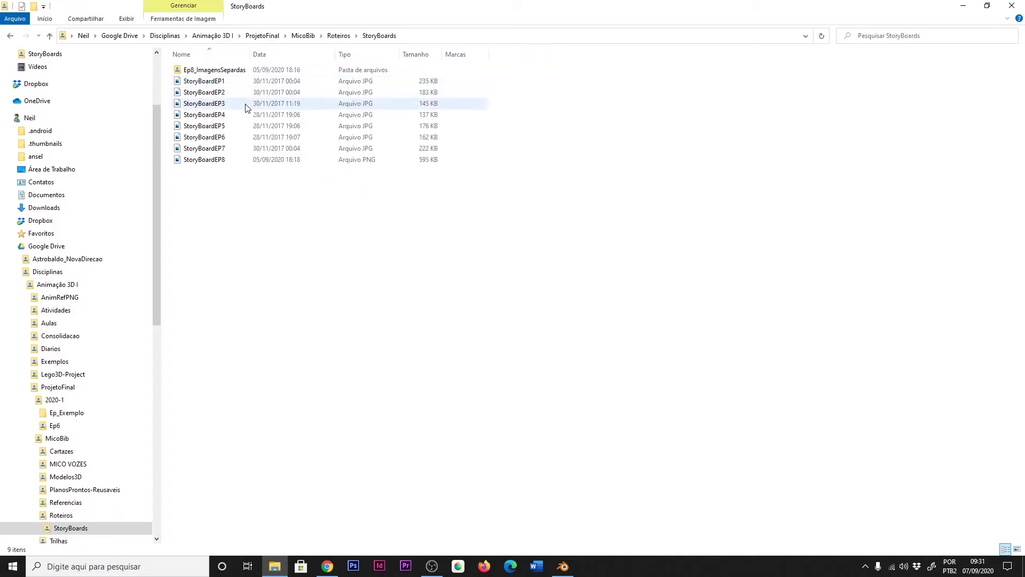
click(303, 38)
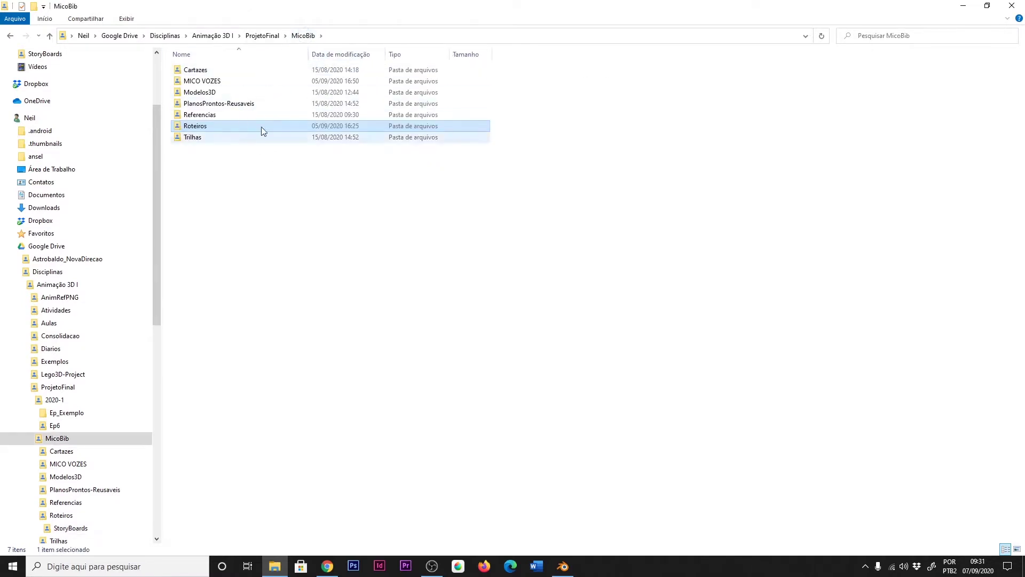
click(262, 35)
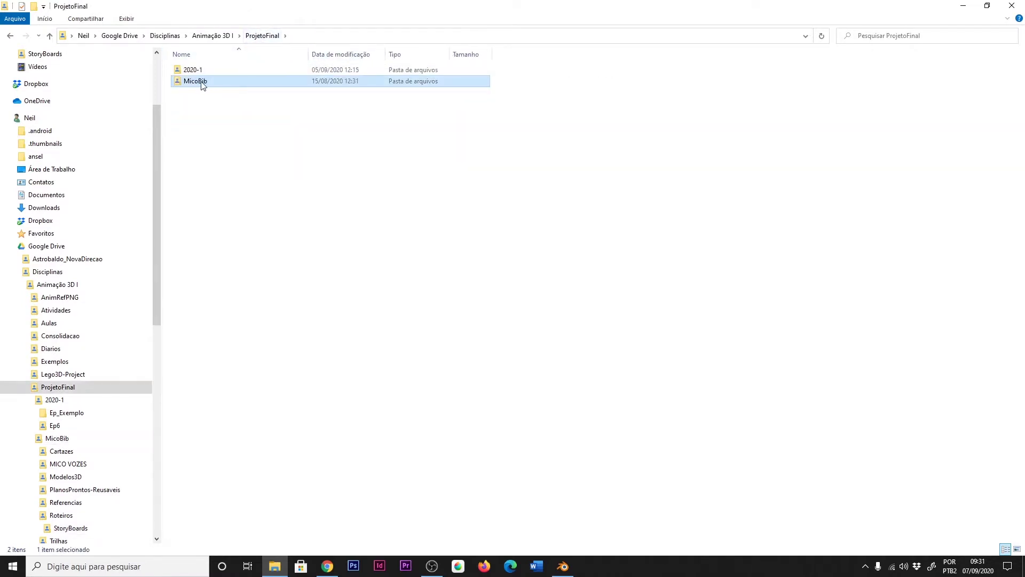
- Navigate to the empty 2020-1 > Ep_Exemplo > Edição folder, then return to Blender
double_click(197, 70)
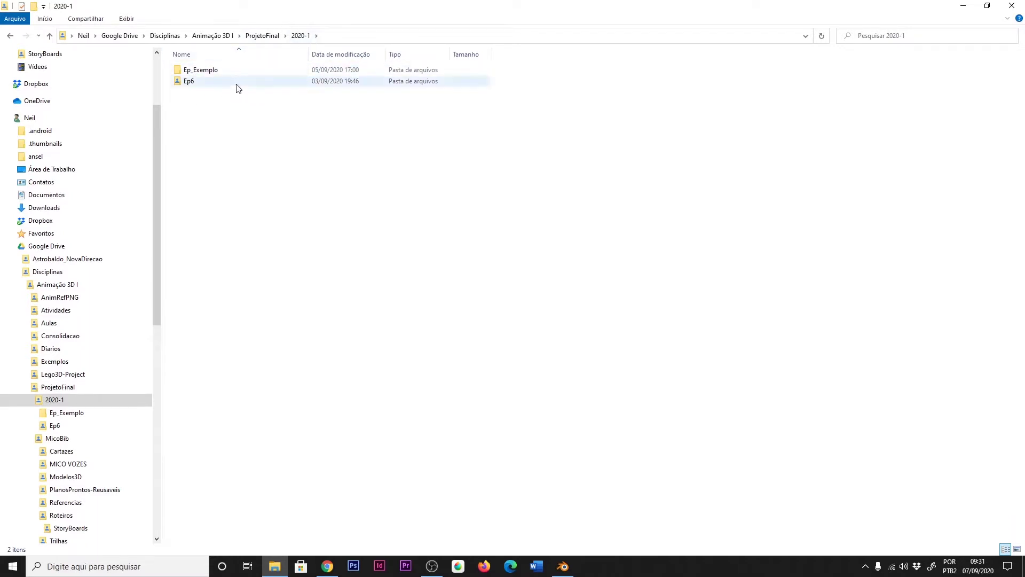
click(195, 84)
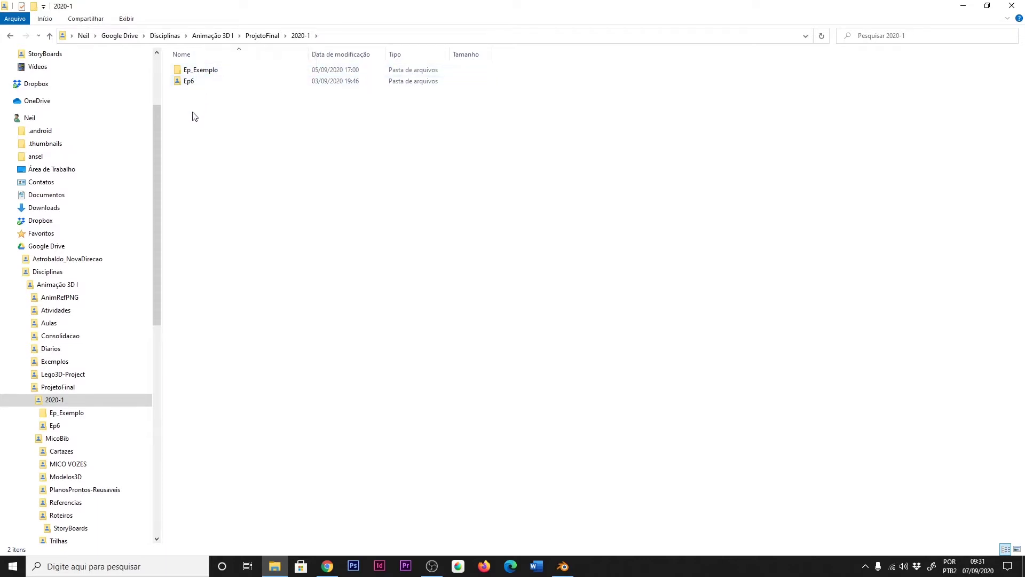
double_click(203, 72)
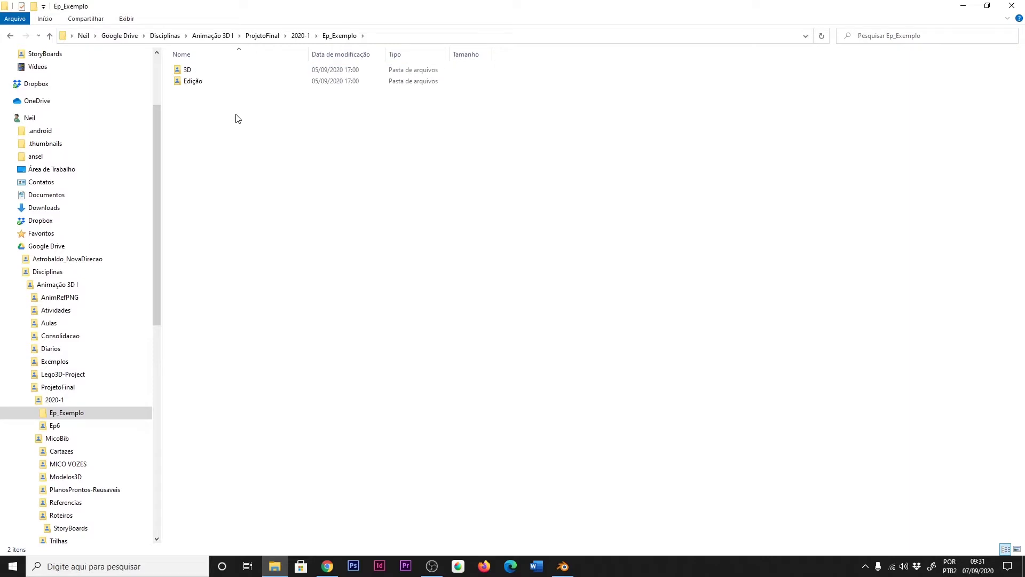
double_click(198, 72)
click(326, 36)
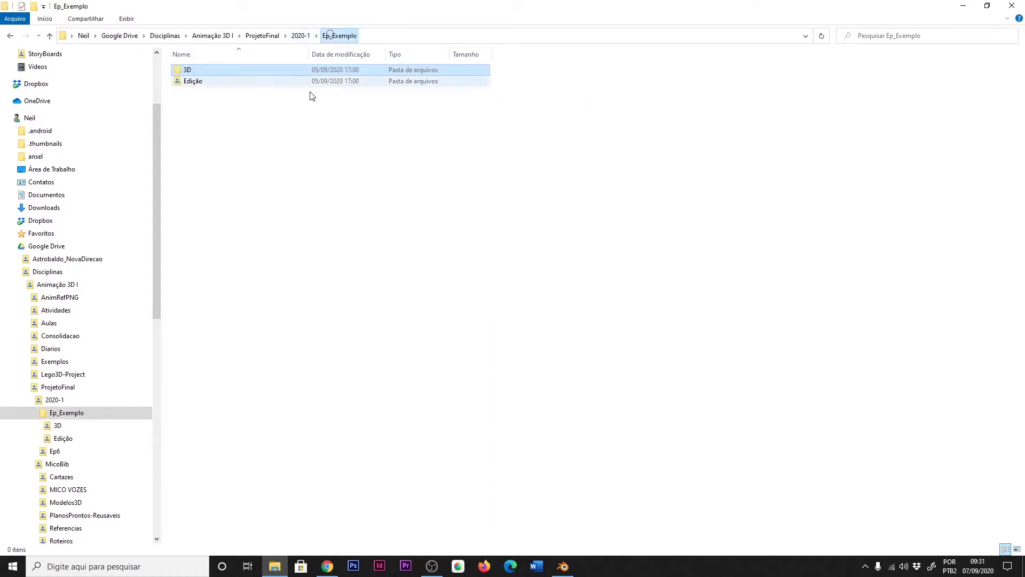
double_click(202, 88)
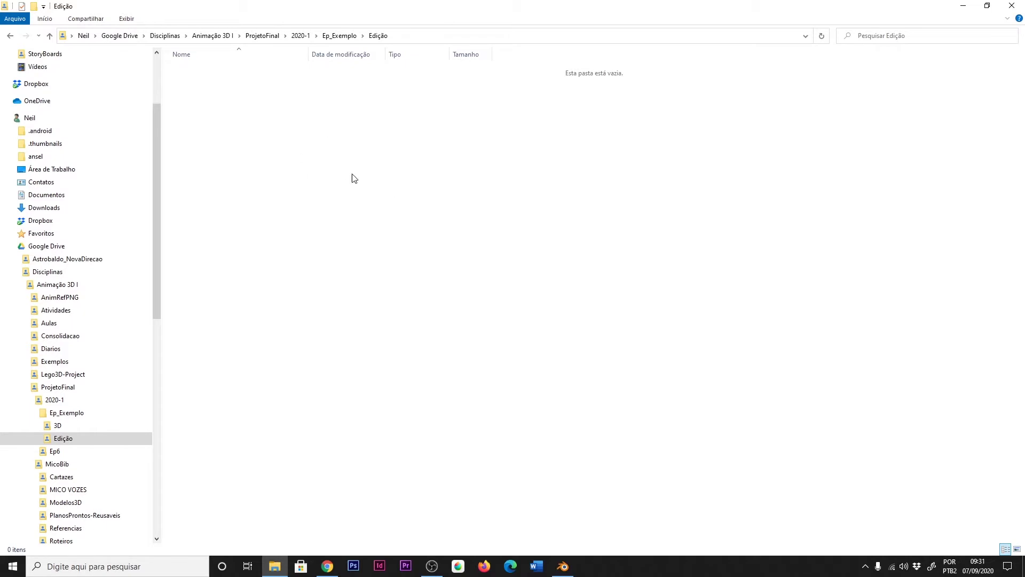
click(563, 566)
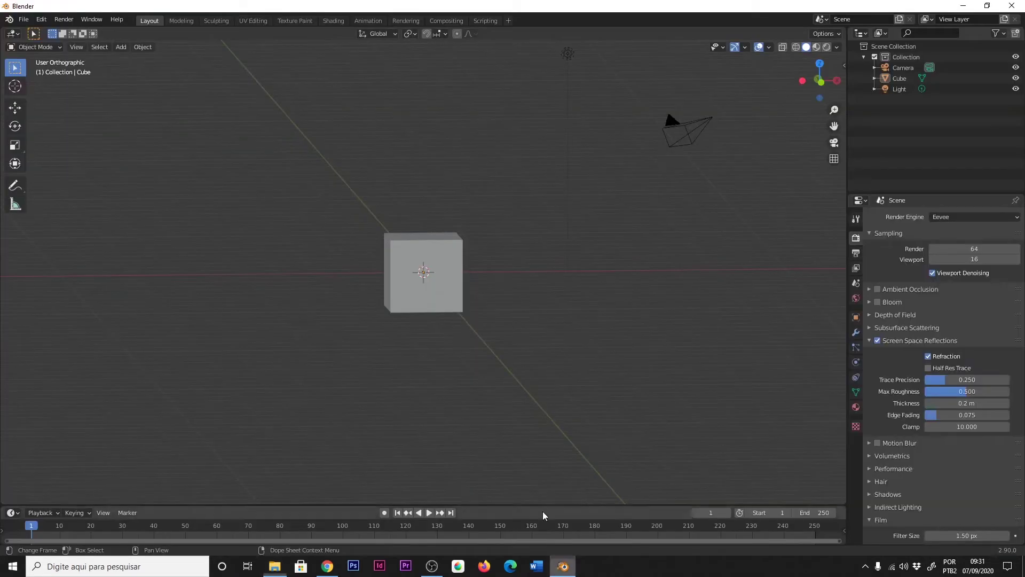
- Start a new Video Editing project, discarding the unsaved default cube scene
mouse_move(495, 229)
middle_down()
mouse_move(514, 224)
mouse_move(531, 239)
mouse_move(517, 241)
mouse_move(508, 228)
middle_up()
key(ctrl+n)
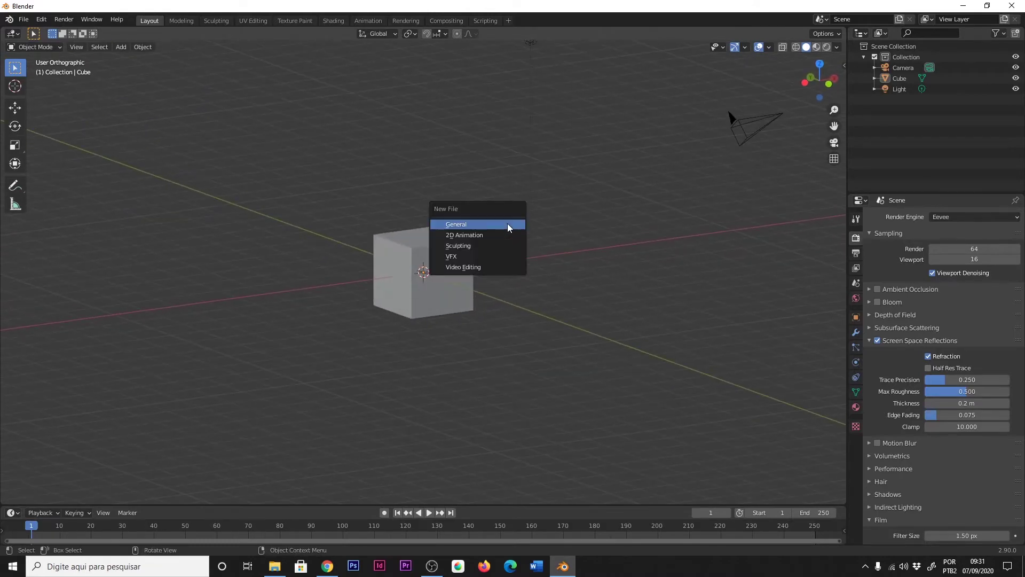
key(Down)
key(Down)
key(Down)
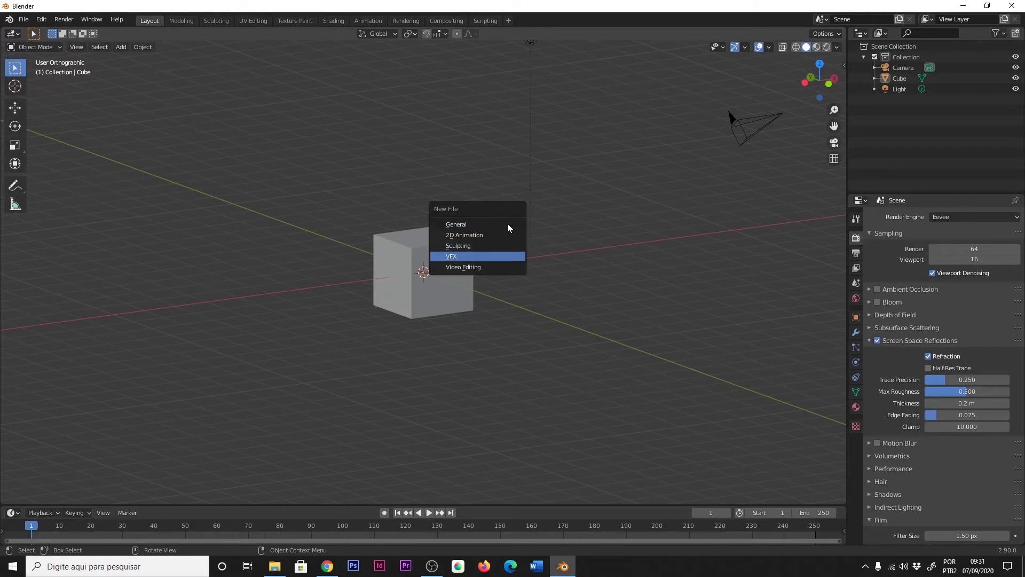
key(Down)
key(Return)
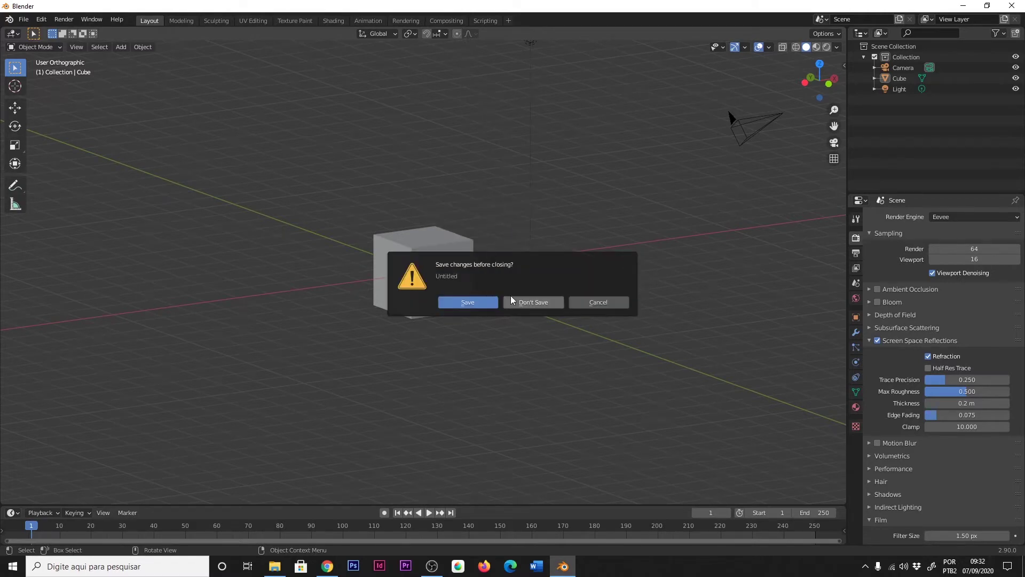
click(533, 300)
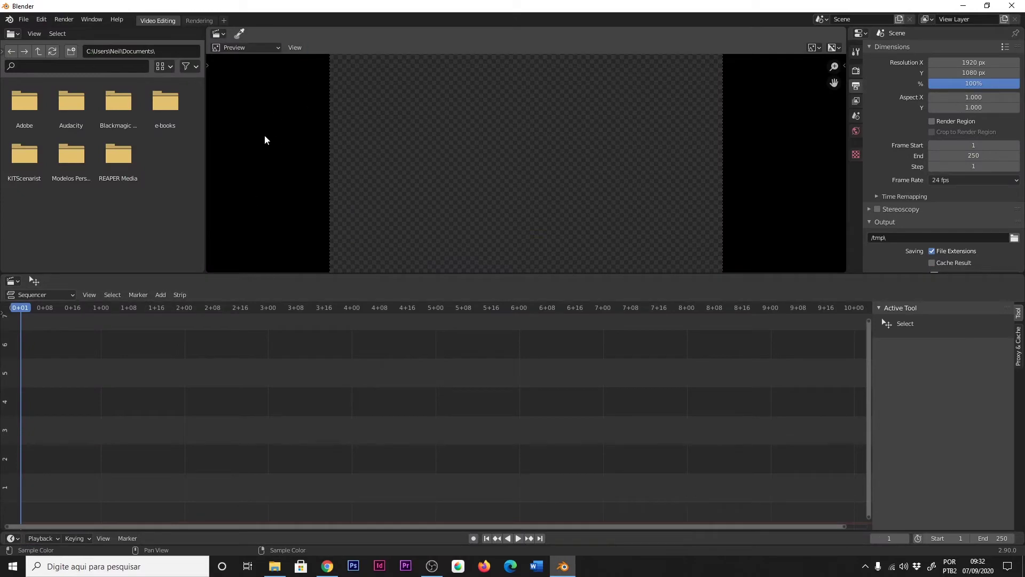
click(224, 20)
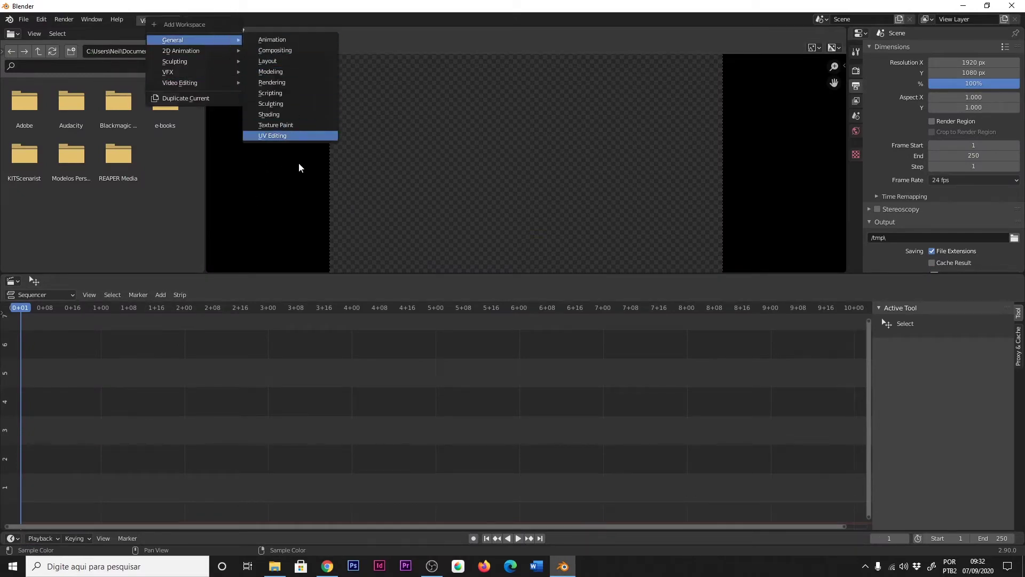
click(270, 83)
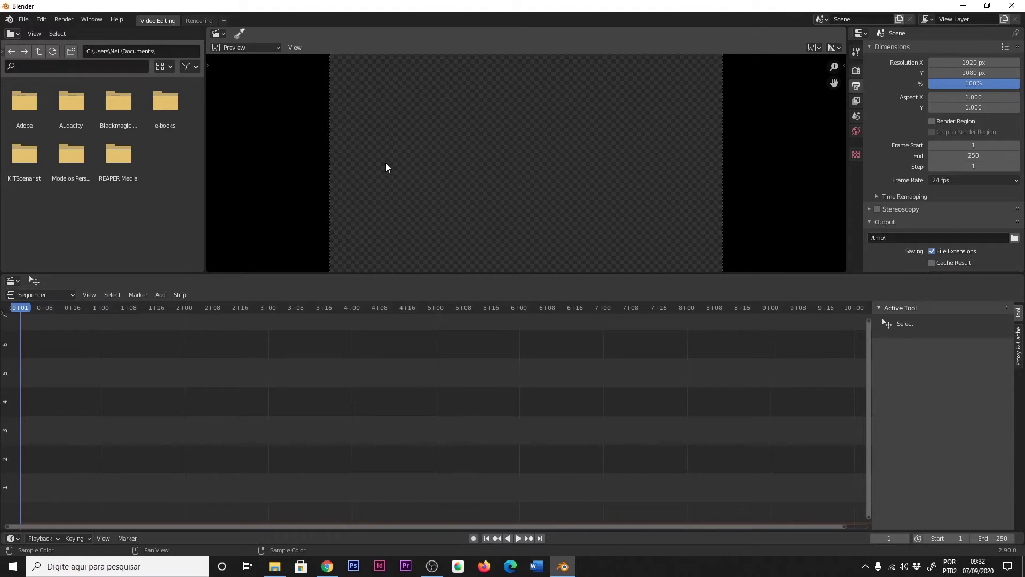
- Copy the full Edição folder path from File Explorer's address bar
key(alt+Tab)
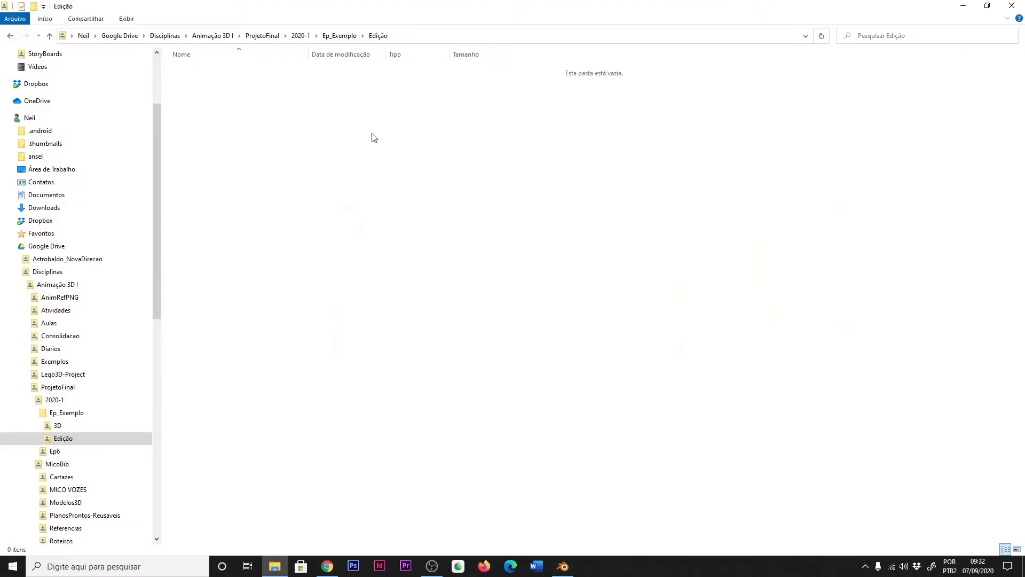
key(alt+Tab)
key(alt+Tab)
click(398, 36)
key(alt+Tab)
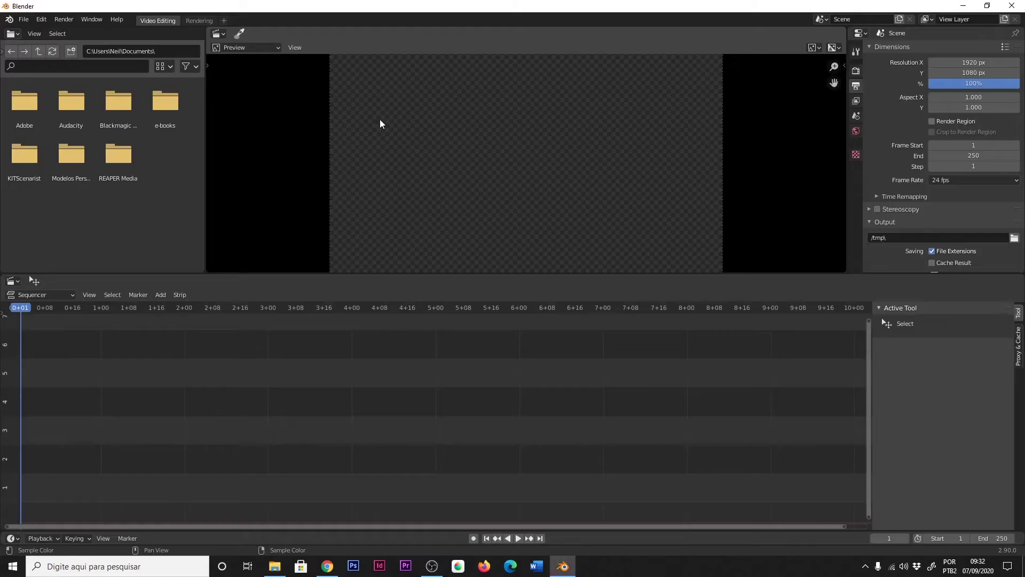
- Save the project as EP8-STORYREEL_01.blend in the Edição folder
key(ctrl+s)
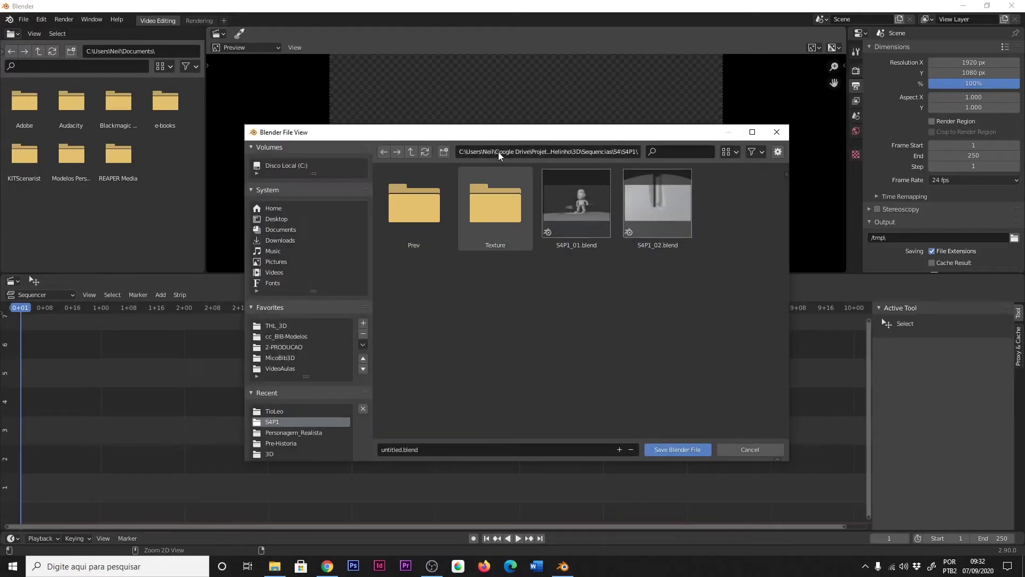
key(ctrl+v)
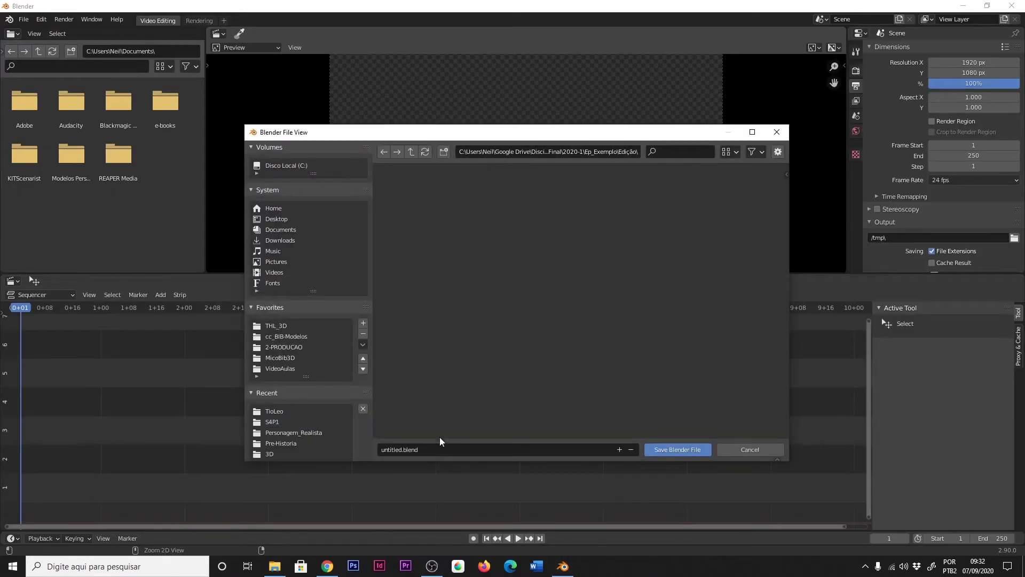
click(439, 445)
text(sT)
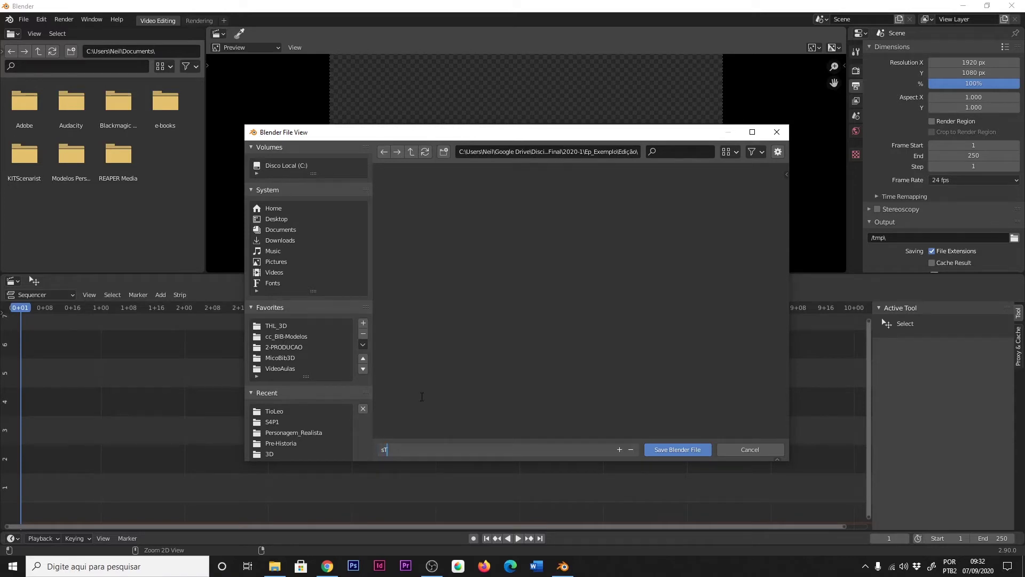
text(eP)
key(BackSpace)
key(BackSpace)
key(BackSpace)
text(EP)
text(01)
key(Return)
key(Return)
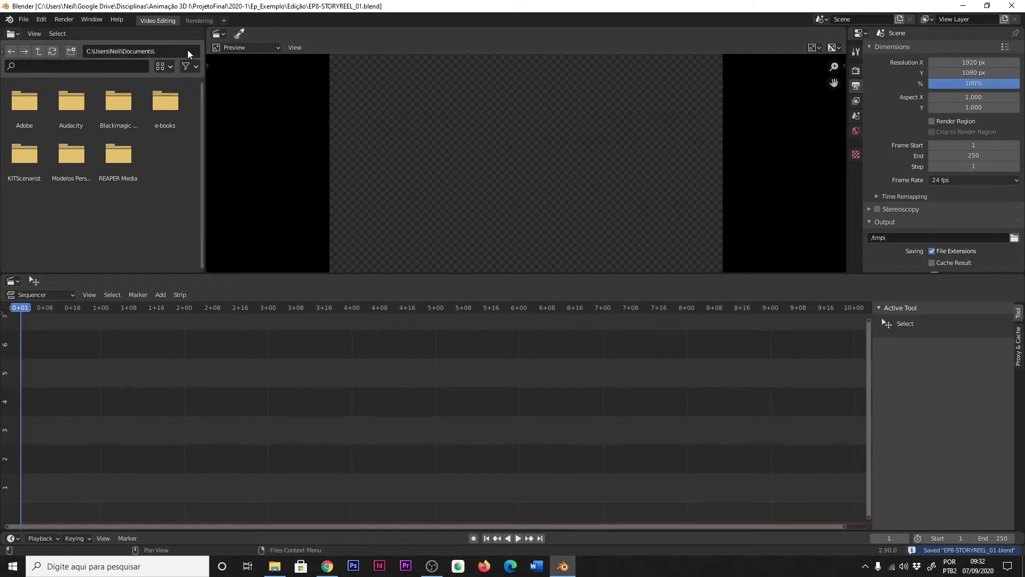
click(275, 566)
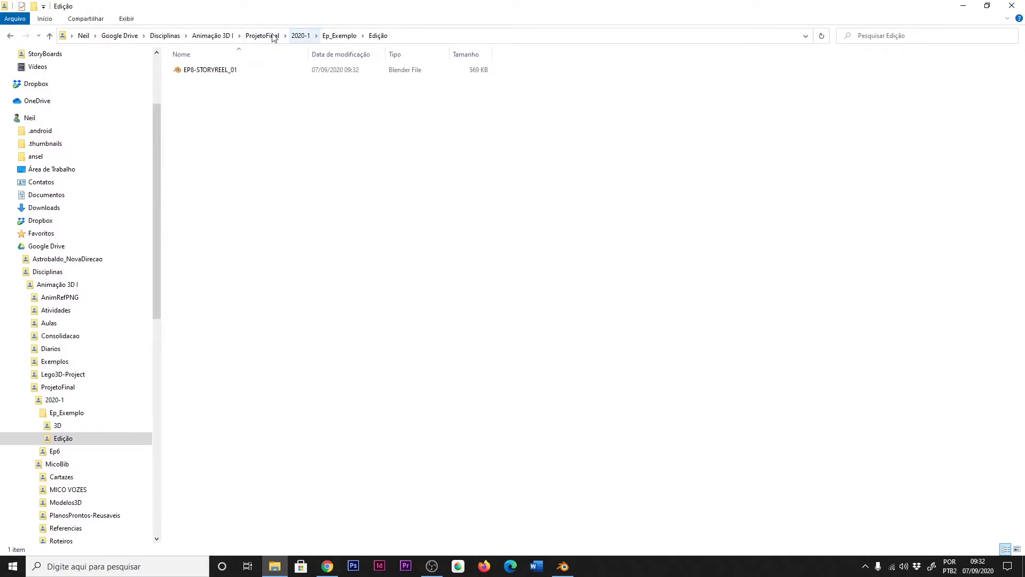
- Browse to MicoBib > Roteiros > StoryBoards and open StoryBoardEP8.png in Photos
click(251, 37)
double_click(200, 83)
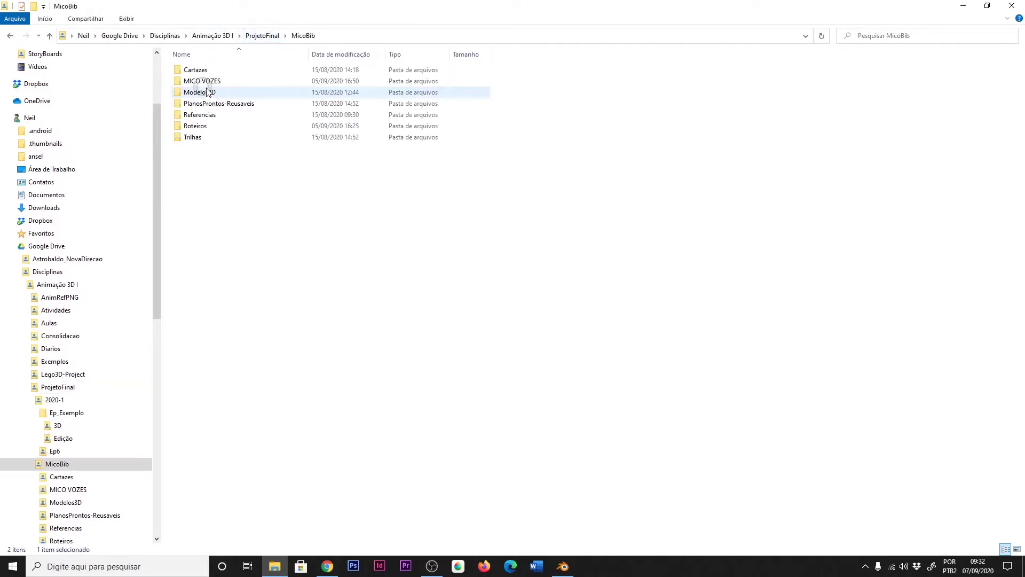
double_click(196, 126)
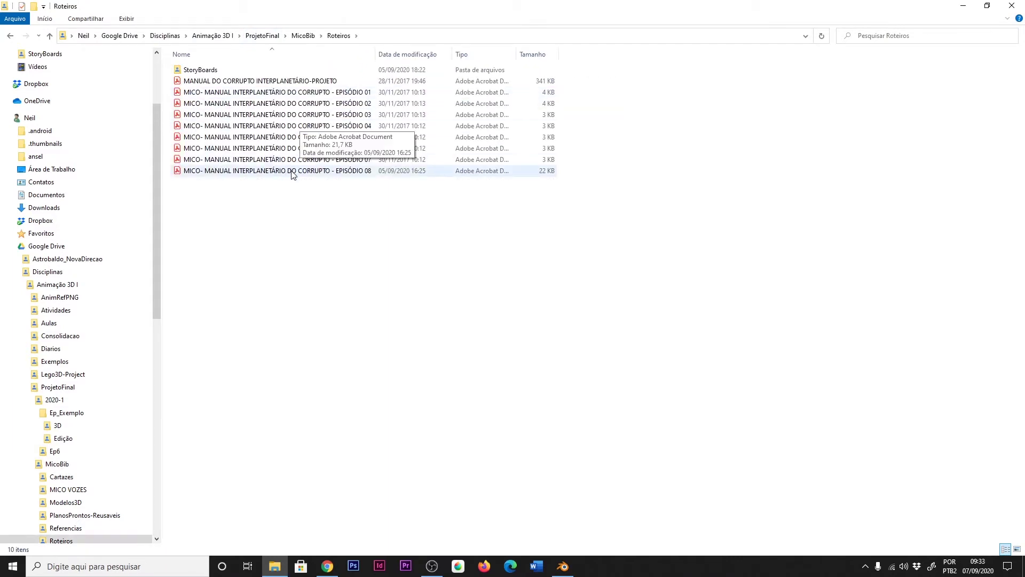
double_click(219, 70)
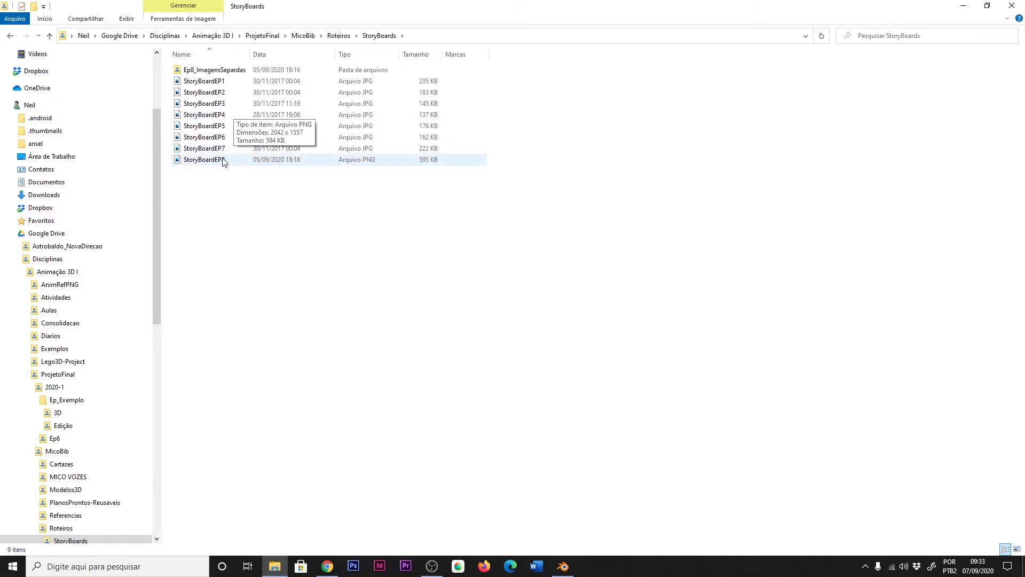
double_click(223, 160)
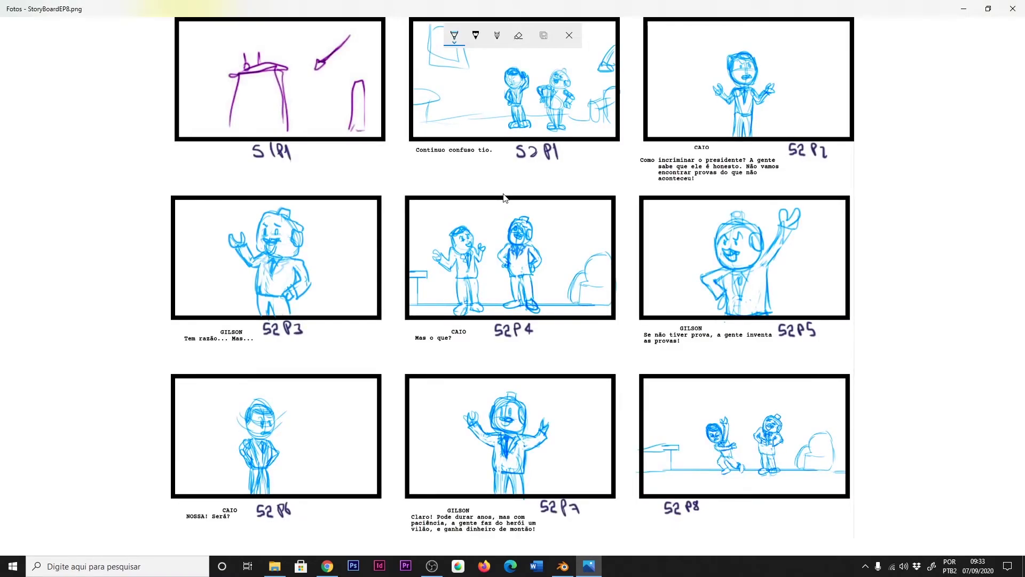
- Close the Photos viewer after reviewing the EP8 storyboard sheet
click(1013, 11)
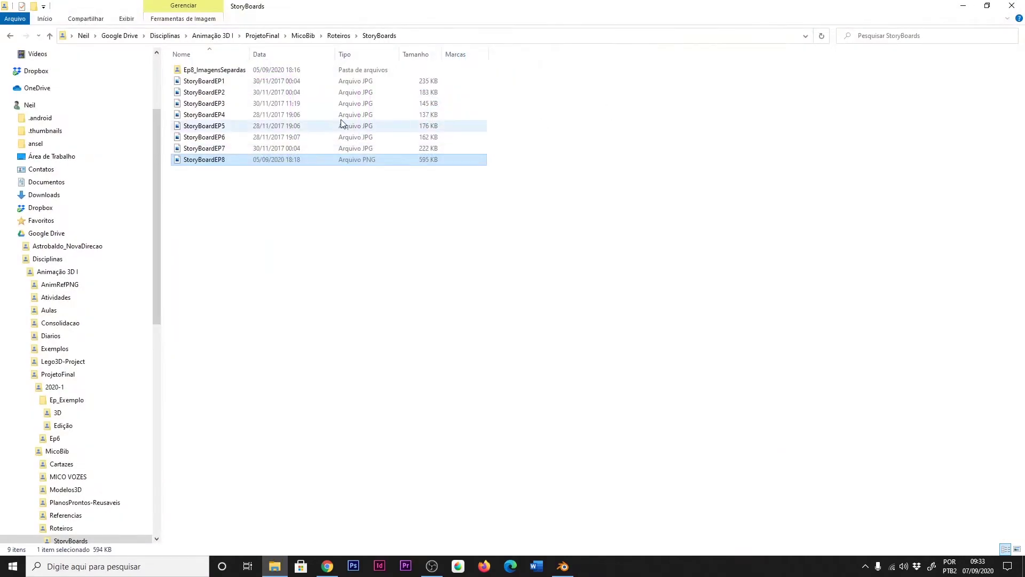
- Open Ep8_ImagensSeparadas, copy its full folder path, and return to Blender
double_click(235, 71)
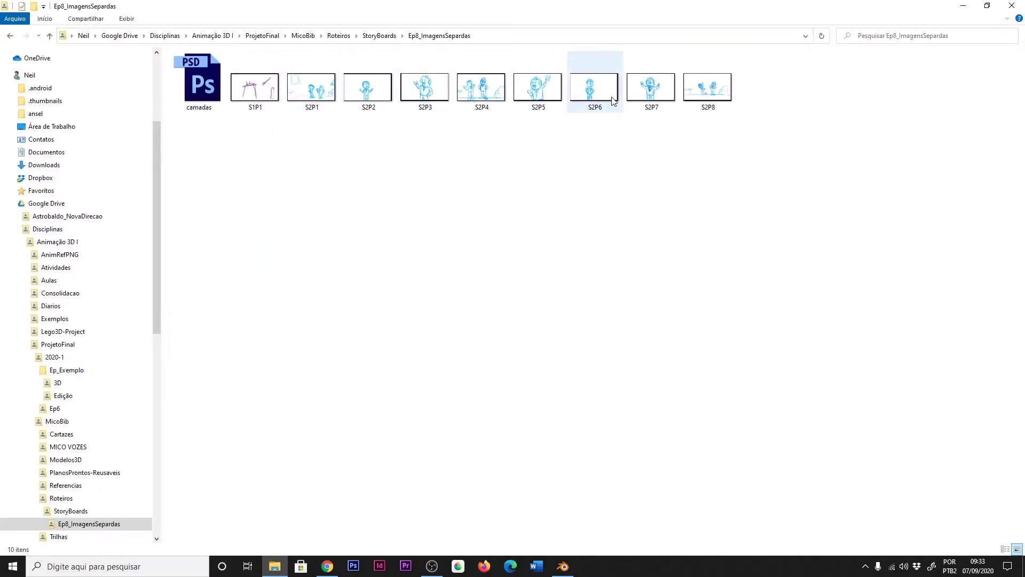
click(490, 34)
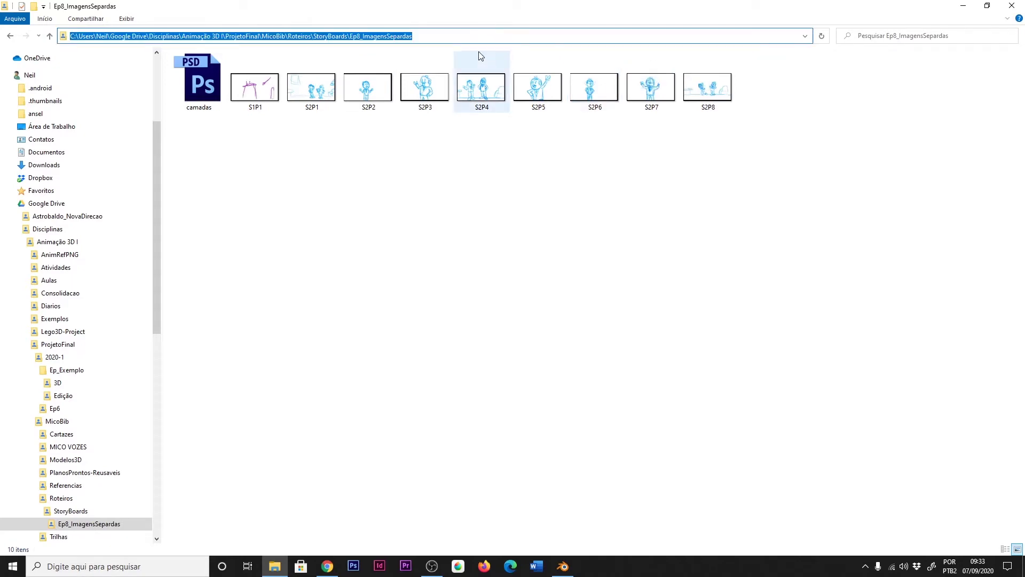
key(alt+Tab)
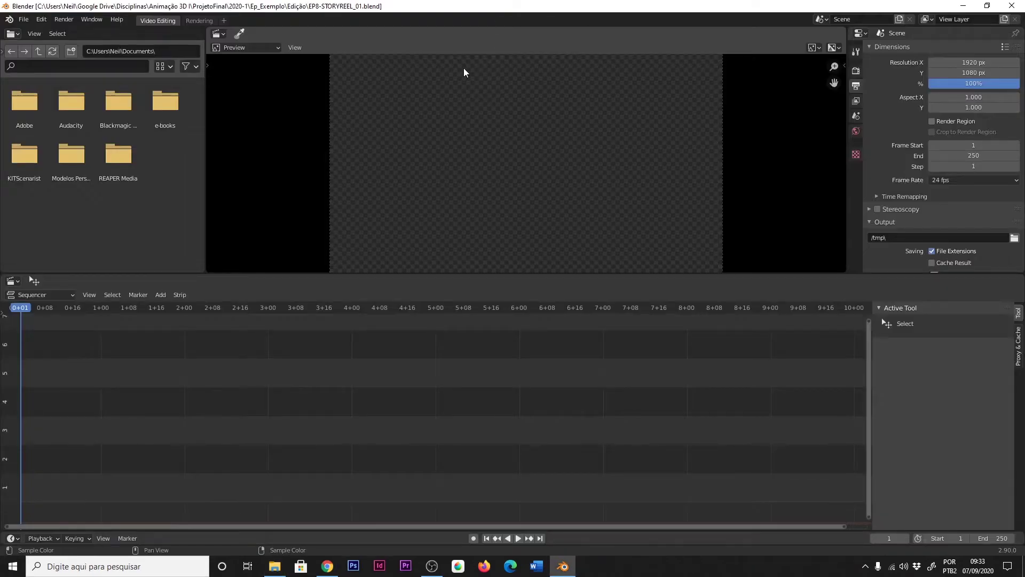
- Show the Ep8_ImagensSeparadas panels in Blender's file browser and add S1P1 as a test strip
key(ctrl+v)
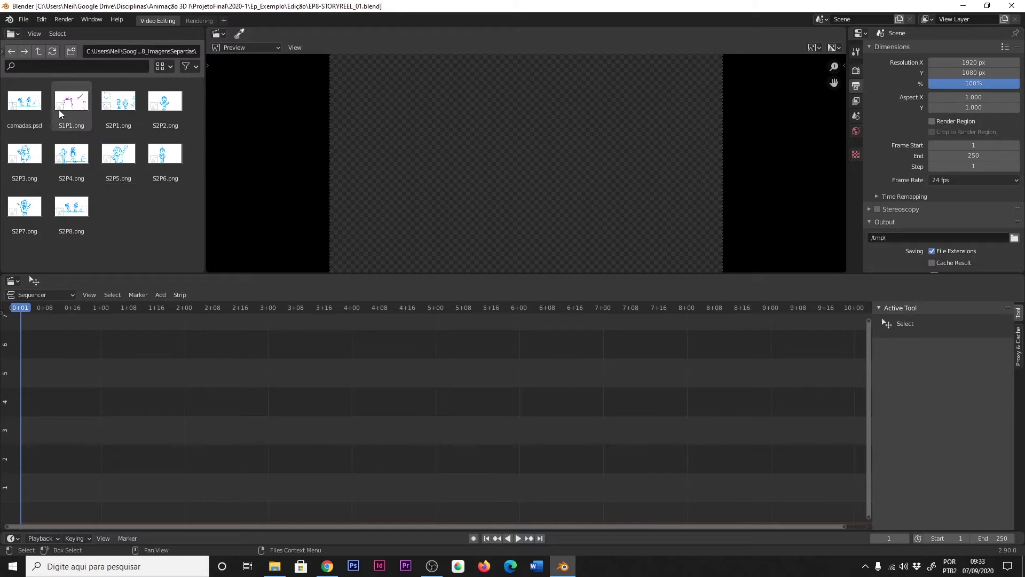
drag(70, 108, 102, 130)
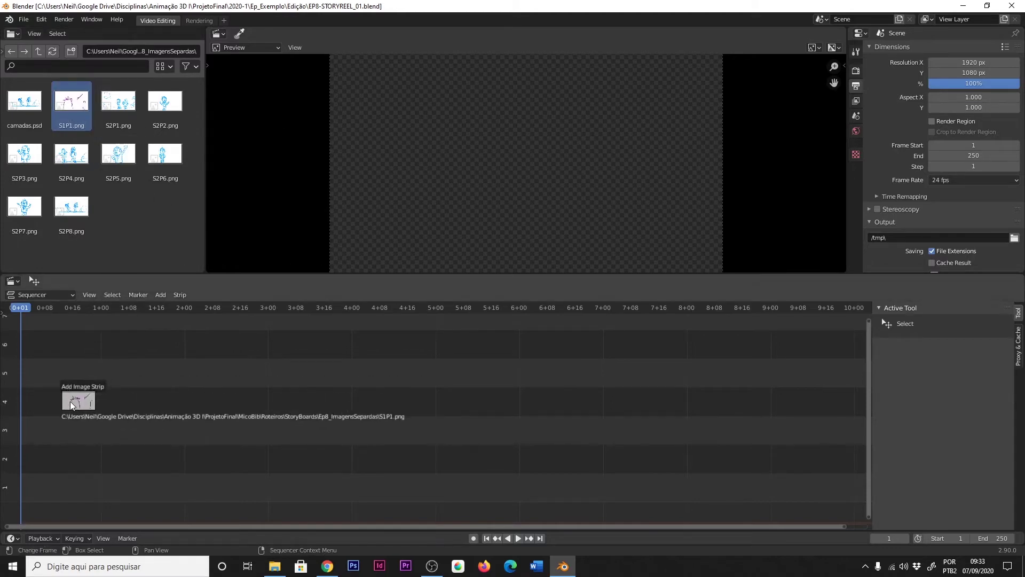
drag(101, 129, 38, 484)
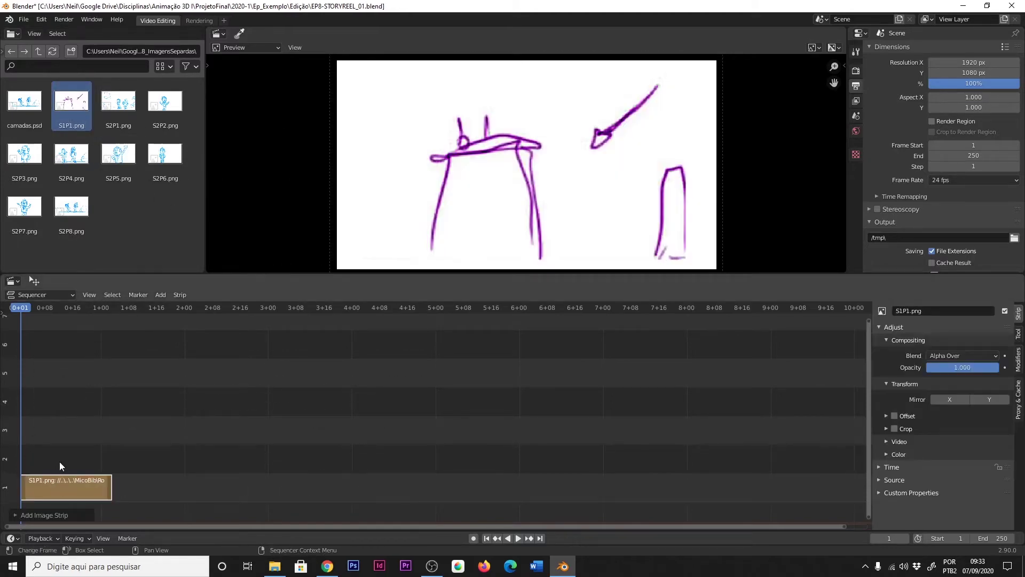
mouse_move(91, 444)
middle_down()
mouse_move(89, 375)
mouse_move(106, 364)
middle_up()
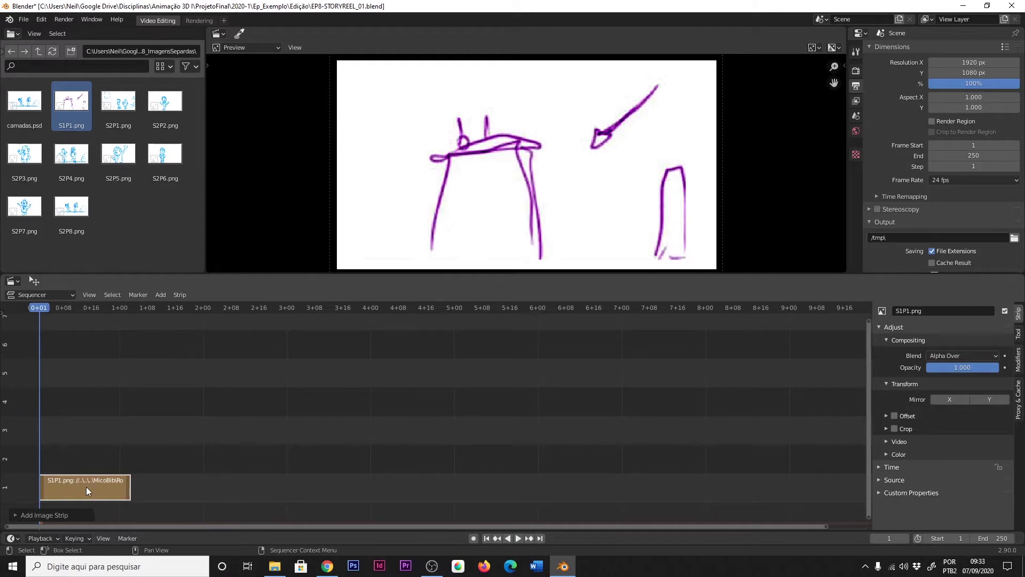
mouse_move(81, 487)
mouse_down()
mouse_move(82, 466)
mouse_move(82, 488)
mouse_up()
- Save and play back the project, then delete the S1P1 test strip and return to frame 1
key(ctrl+s)
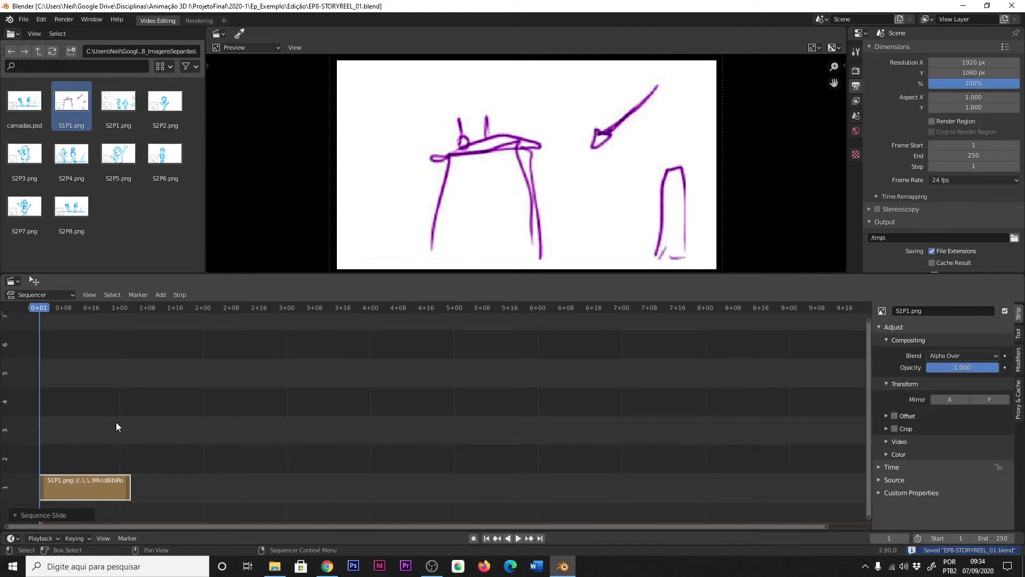
key(space)
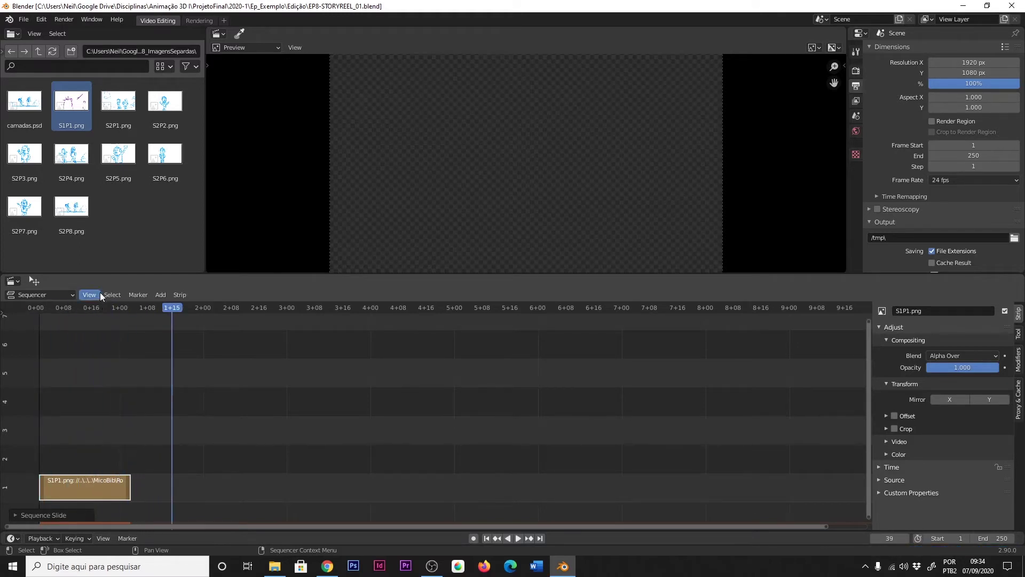
drag(94, 310, 45, 306)
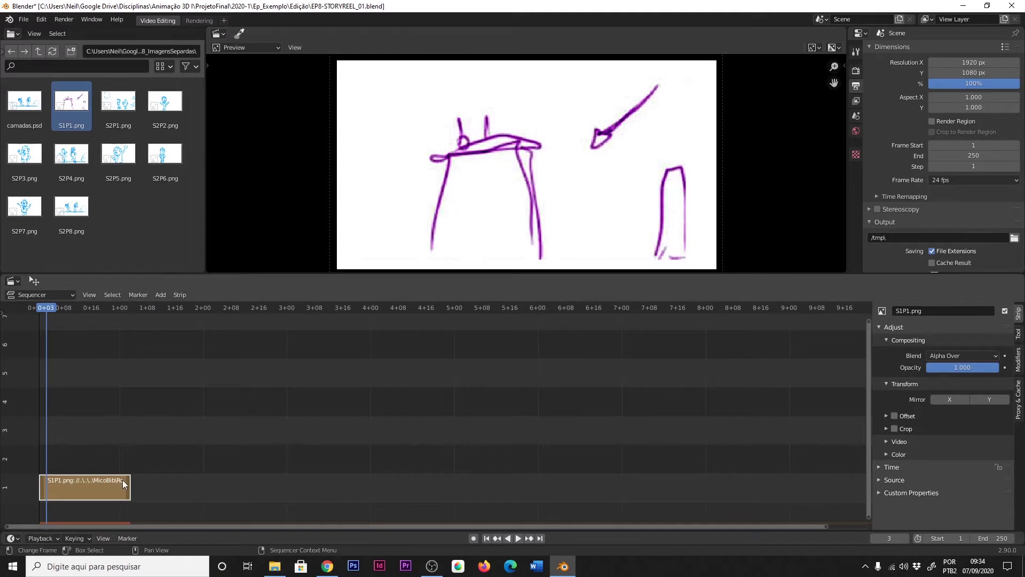
key(Delete)
drag(54, 318, 40, 306)
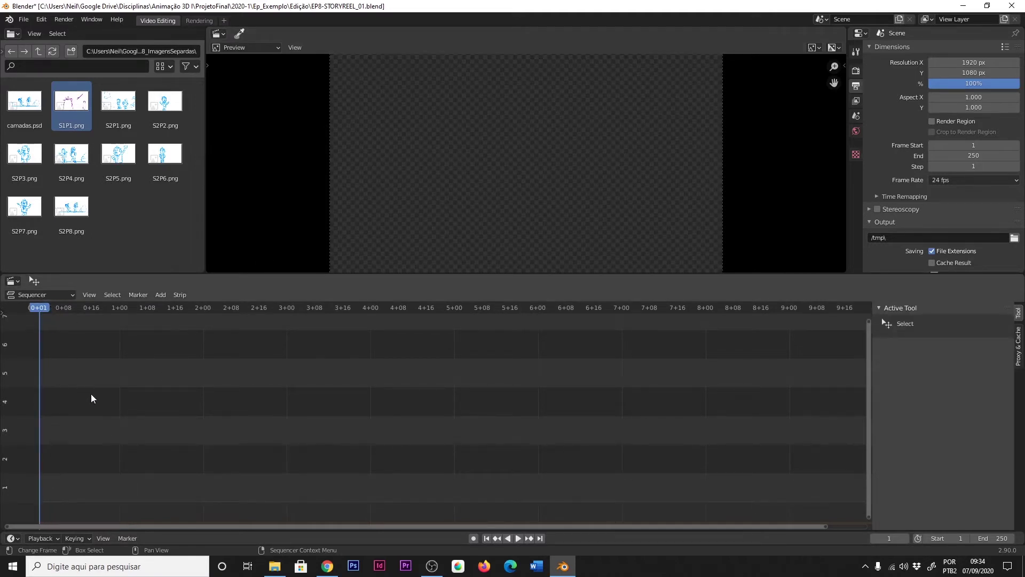
- Add S2P1.png as an image strip at frame 1 on channel 1, then switch to File Explorer
mouse_move(122, 105)
mouse_down()
mouse_move(63, 466)
mouse_move(68, 454)
mouse_up()
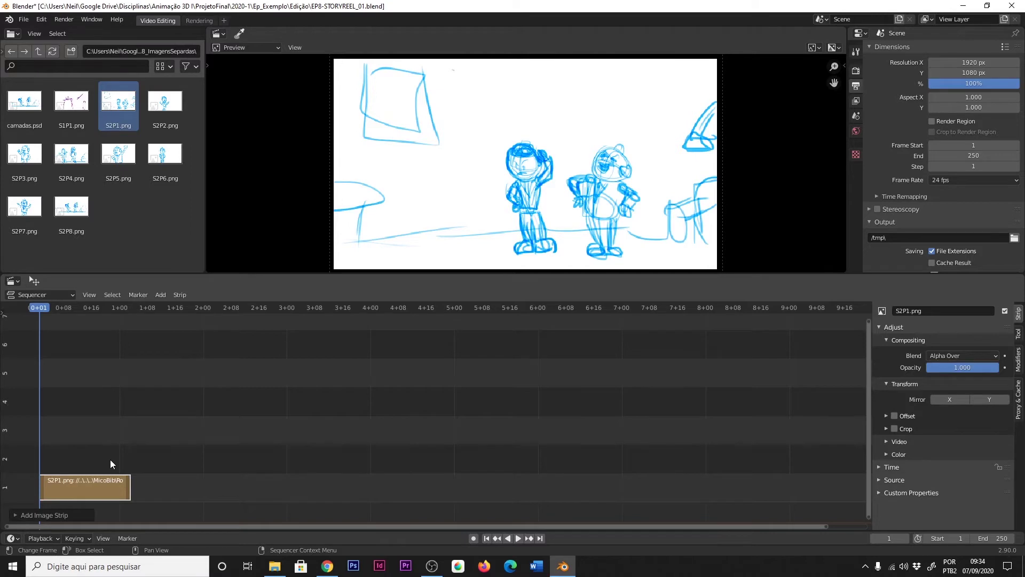
click(274, 566)
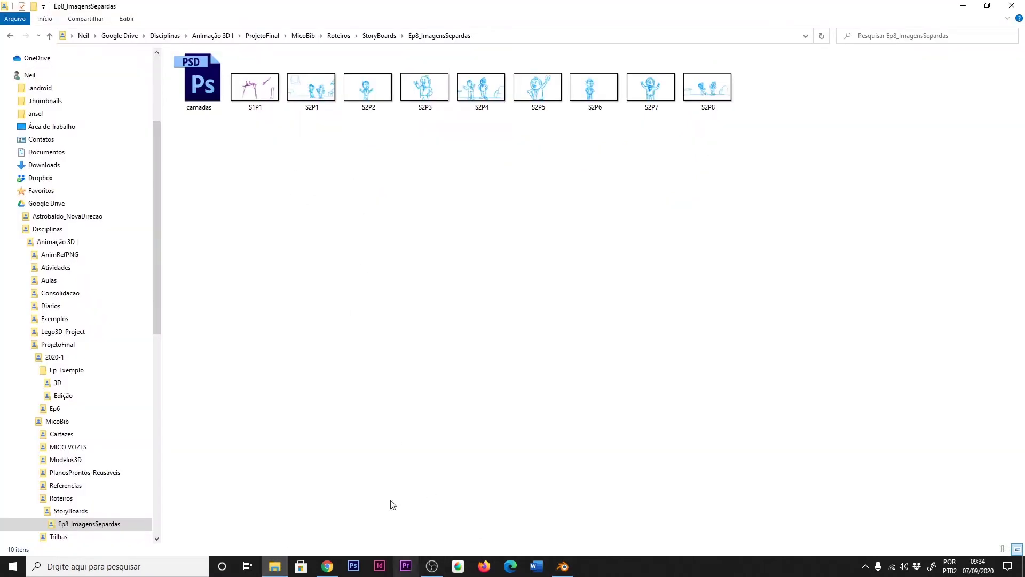
- Go up to the Roteiros folder and open the EPISÓDIO 08 script PDF in Acrobat Reader
click(388, 35)
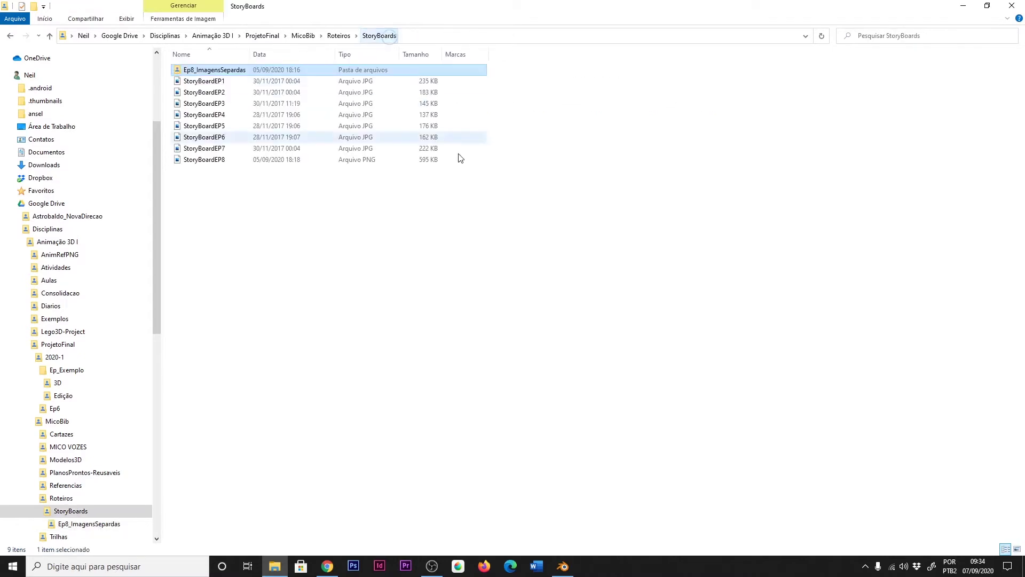
click(339, 36)
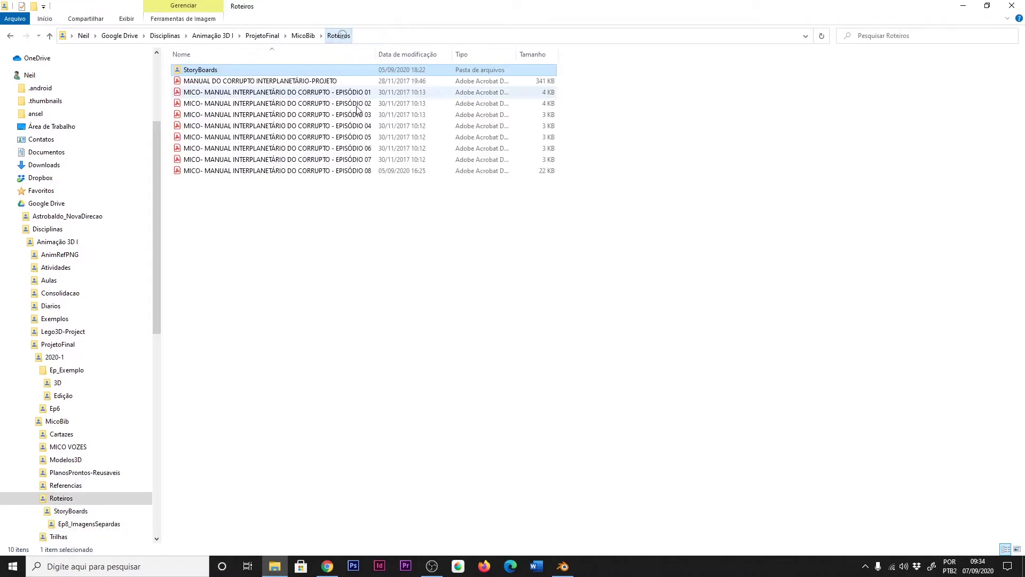
double_click(373, 171)
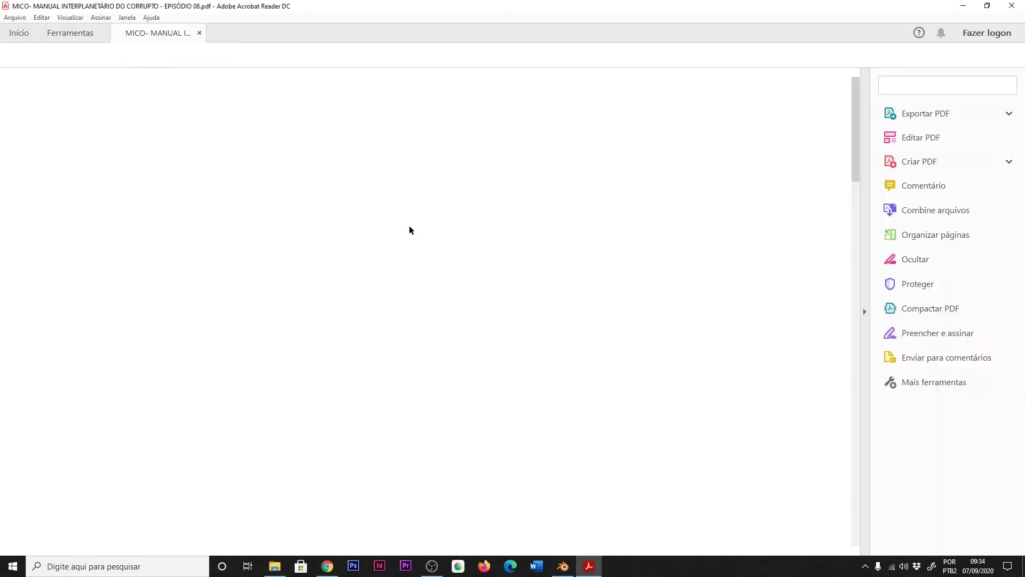
- Read the episode 8 script's scene dialogue at Fit Page, then return to the Roteiros folder
click(865, 312)
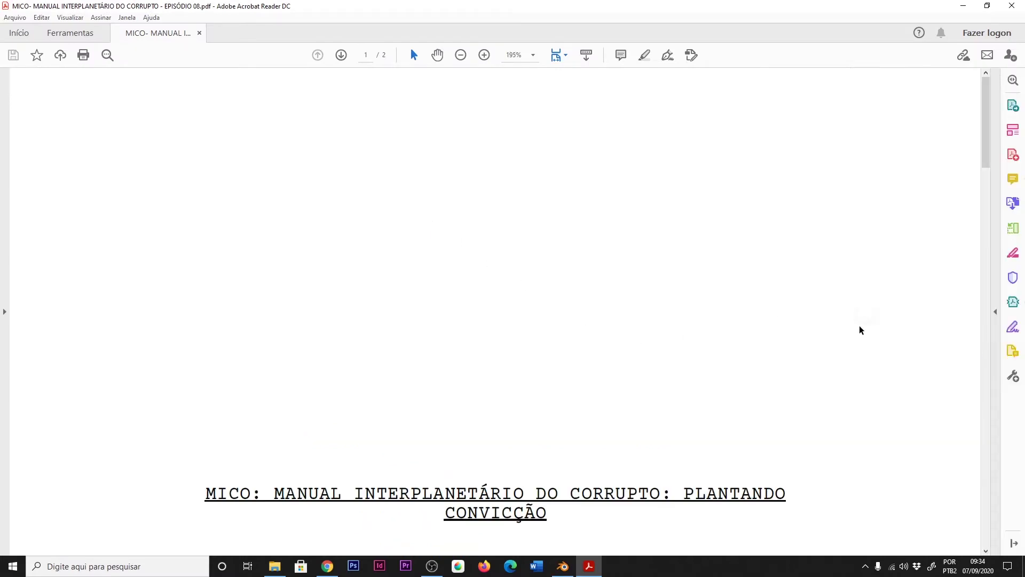
click(560, 55)
click(577, 88)
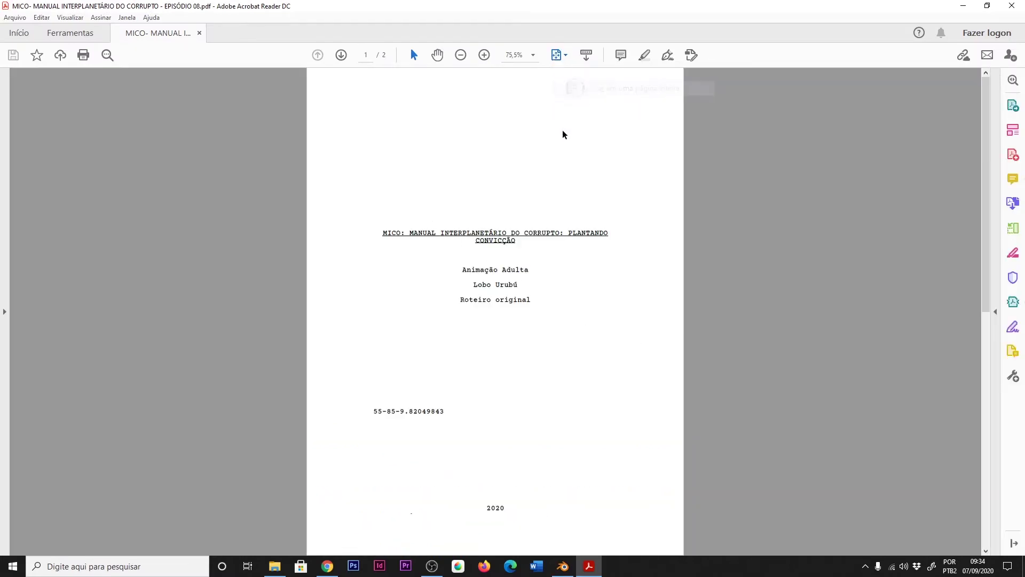
scroll(446, 137, down, 1)
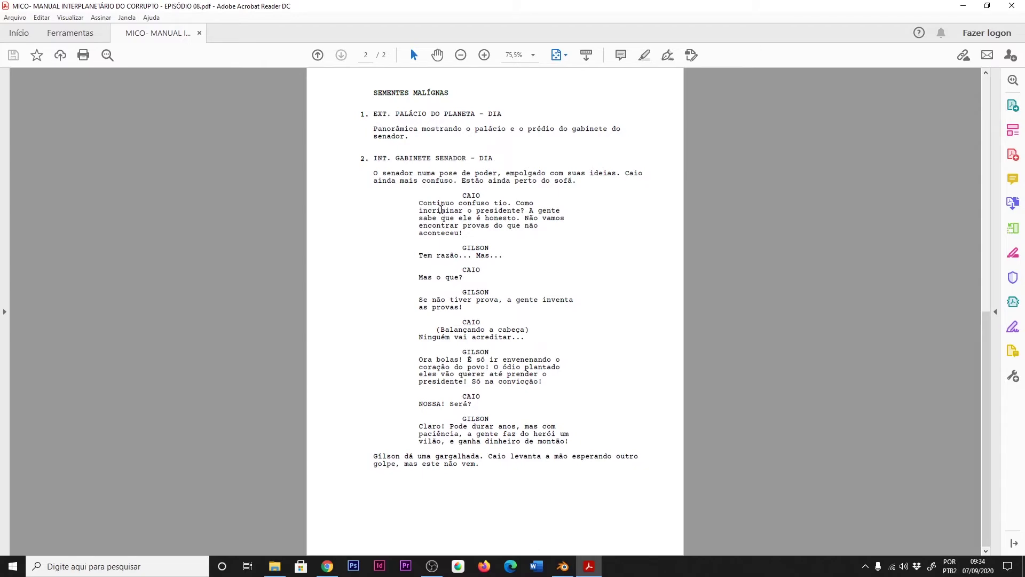
key(alt+Tab)
key(alt+Tab)
click(273, 569)
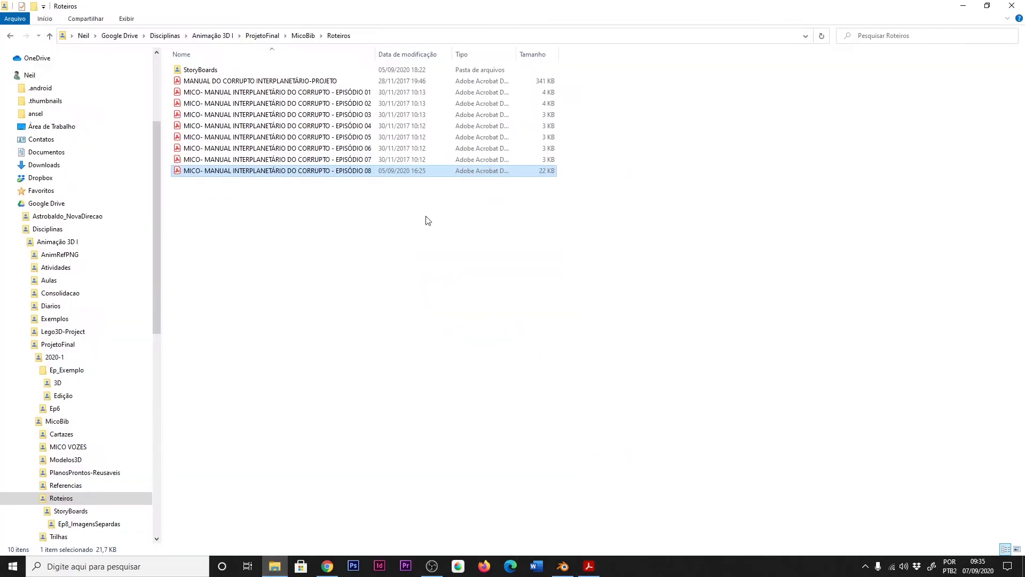
- Open the StoryBoardEP8 storyboard image from the StoryBoards folder
click(269, 73)
double_click(269, 74)
double_click(251, 161)
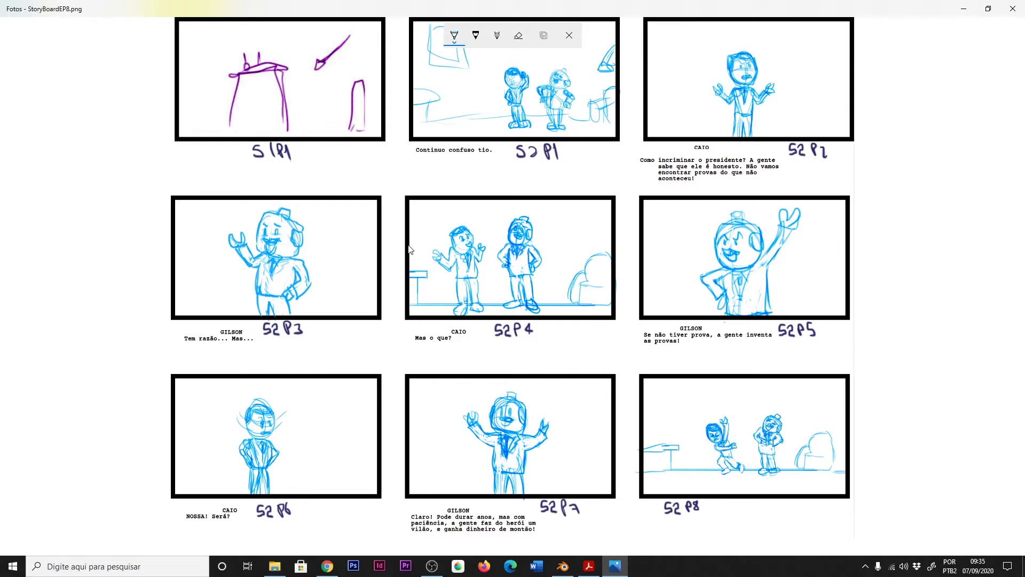
click(274, 566)
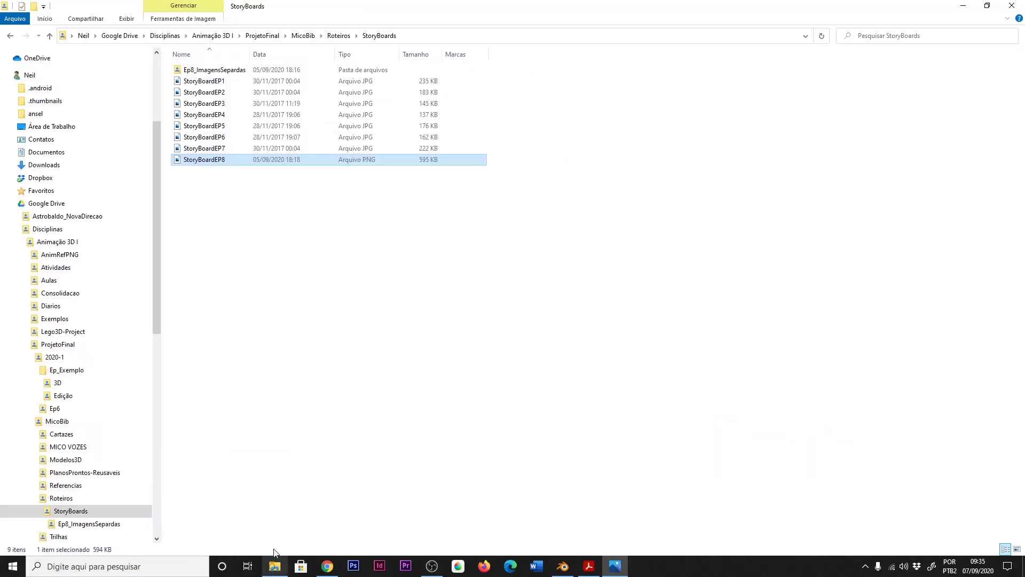
- Navigate from MicoBib into MICO VOZES > MICO VOZES EP8
click(303, 36)
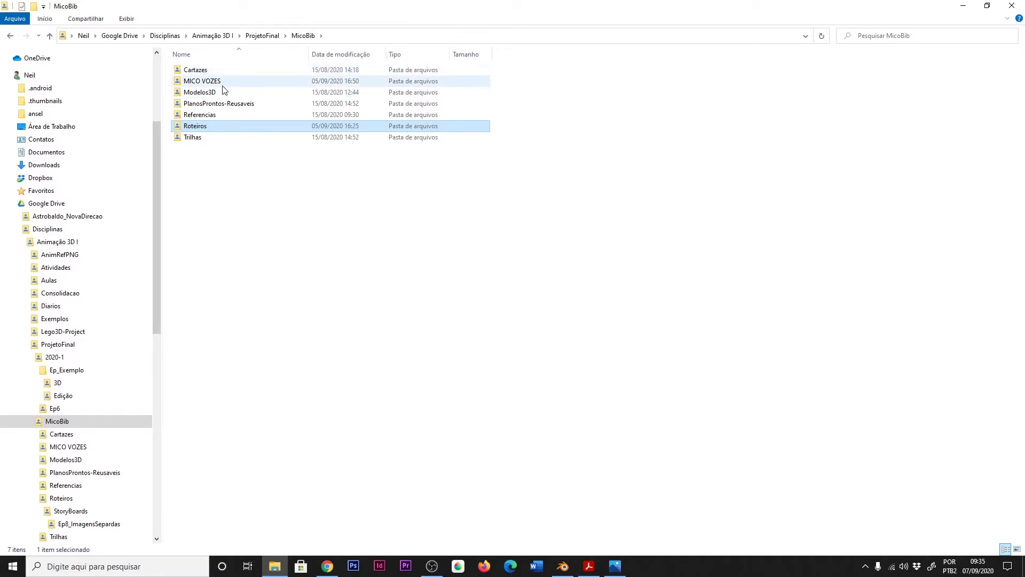
double_click(224, 81)
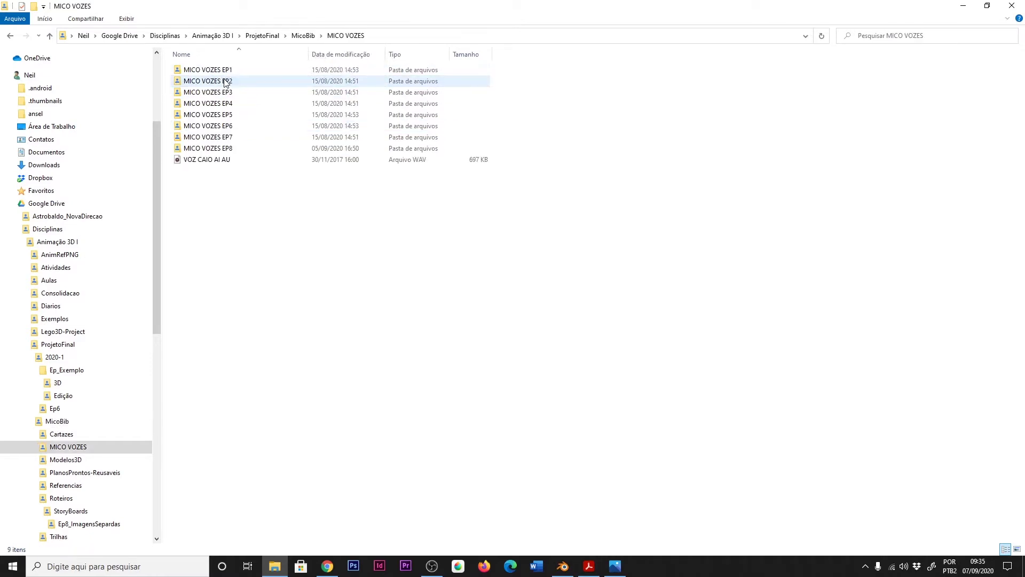
double_click(223, 148)
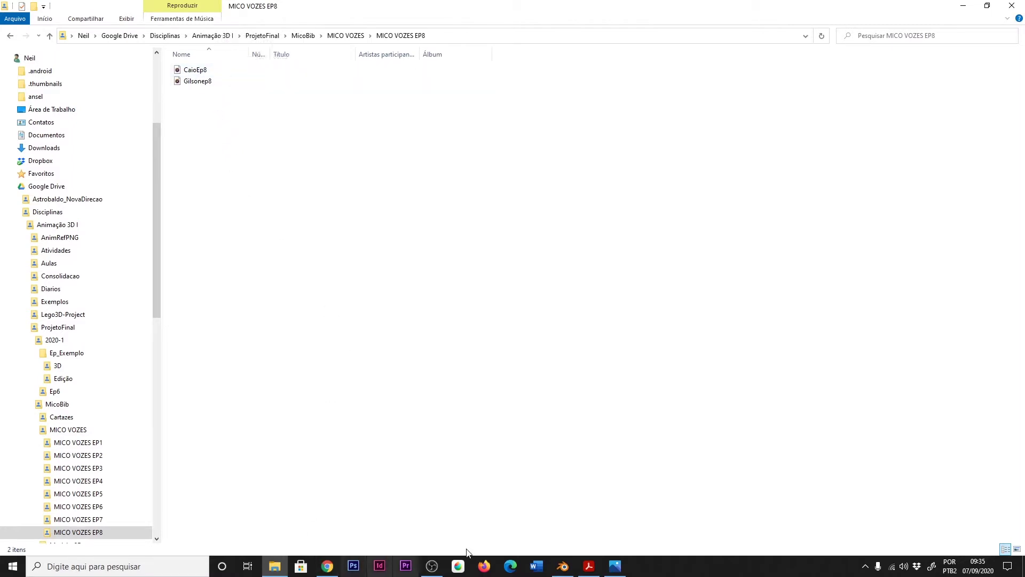
- Minimise the storyboard viewer and shrink the voice folder window over Blender
click(617, 565)
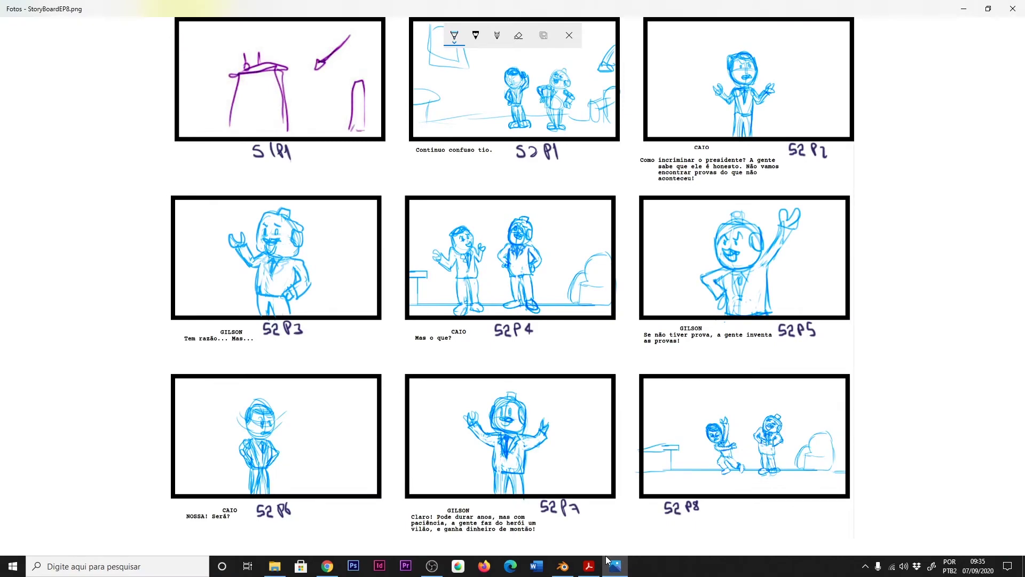
click(607, 559)
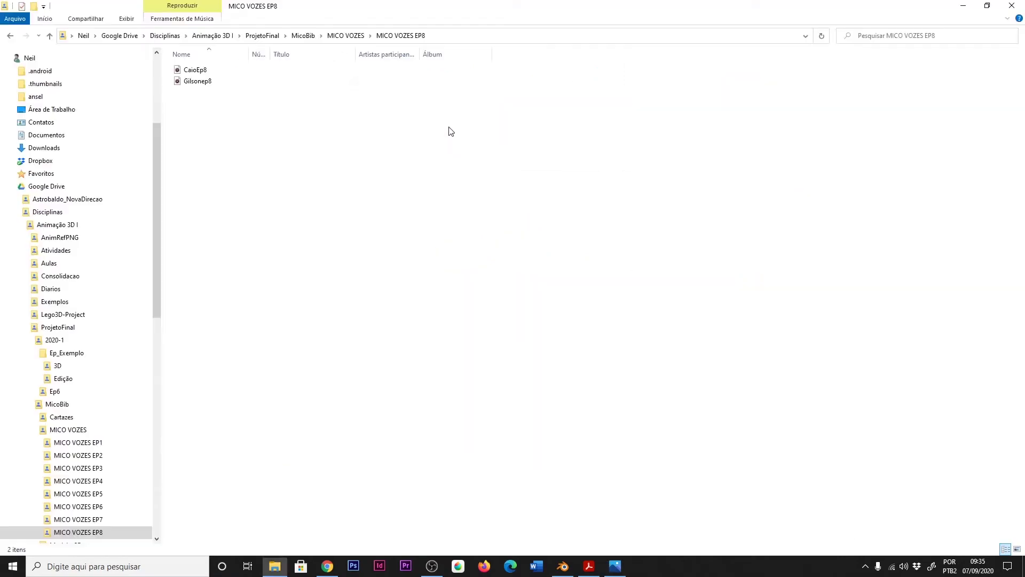
click(206, 70)
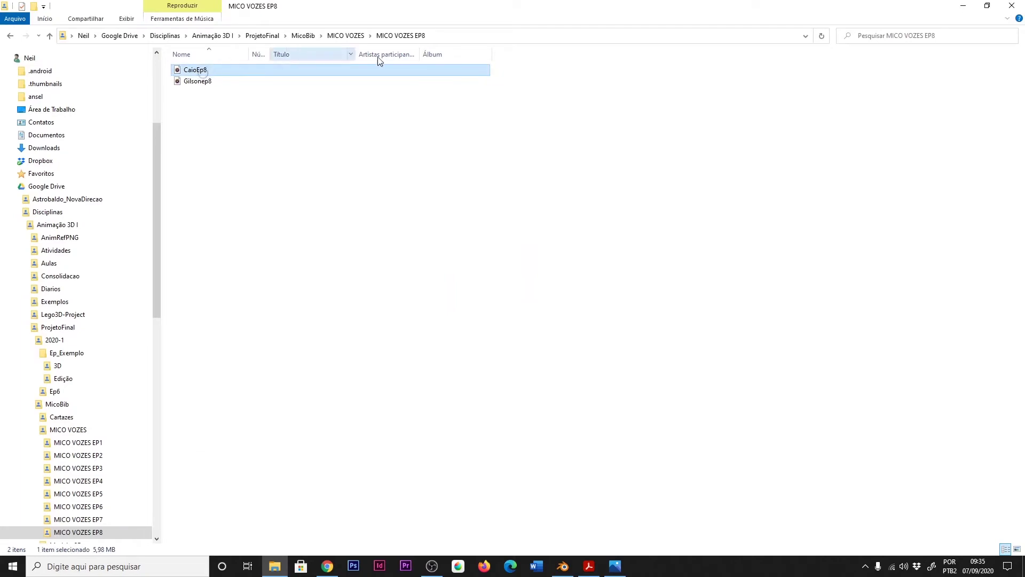
click(986, 5)
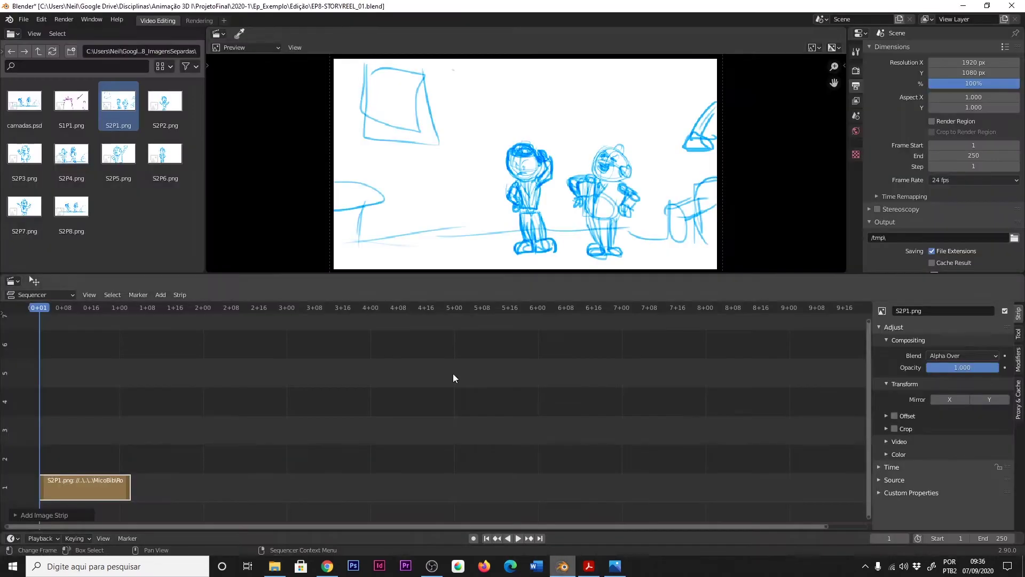
click(562, 566)
key(alt+Tab)
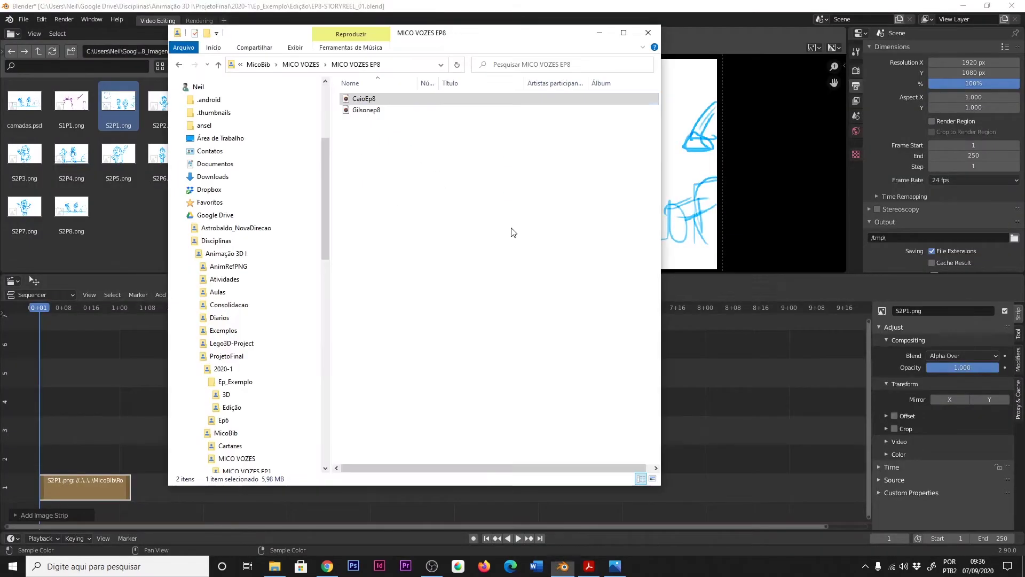
- Add CaioEp8 to channel 2 with its waveform shown and audio scrubbing enabled
mouse_move(363, 98)
mouse_down()
mouse_move(102, 417)
mouse_move(93, 414)
mouse_up()
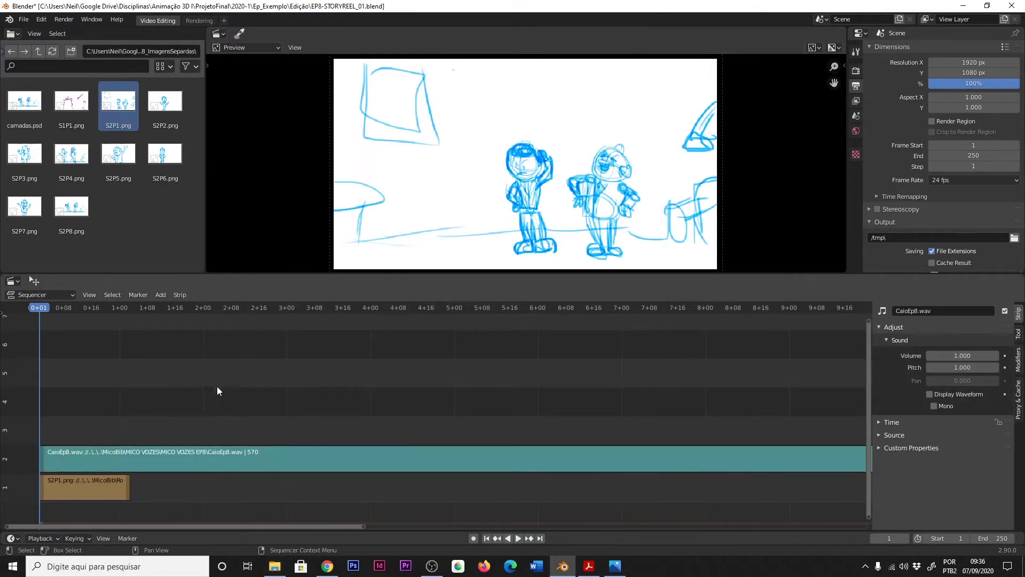
click(930, 394)
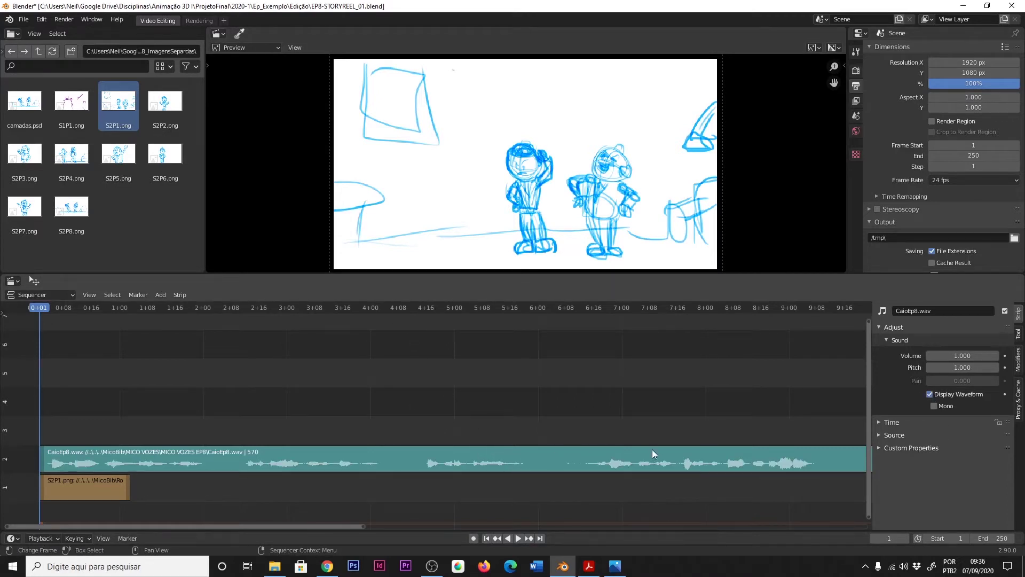
click(84, 537)
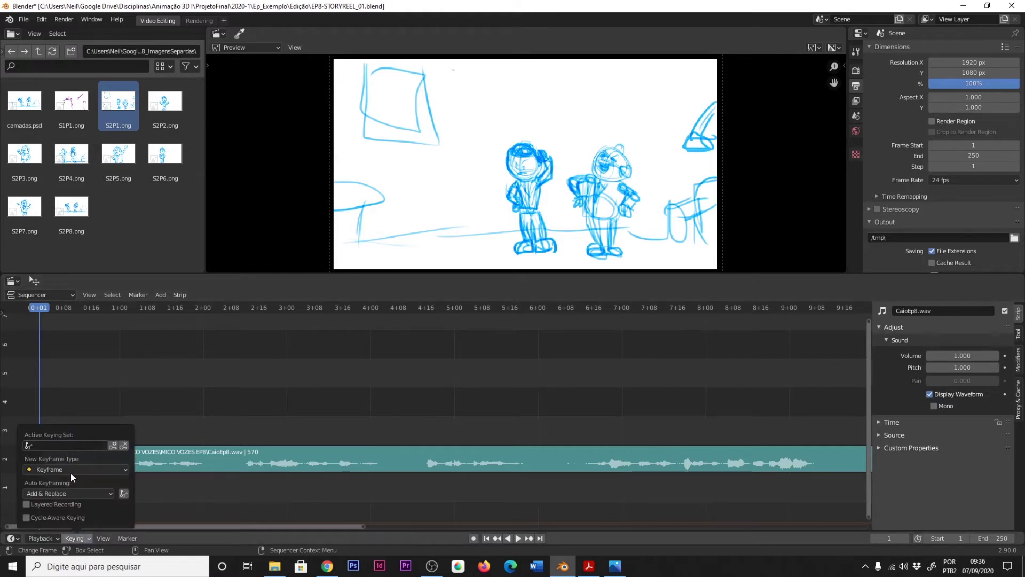
mouse_move(40, 537)
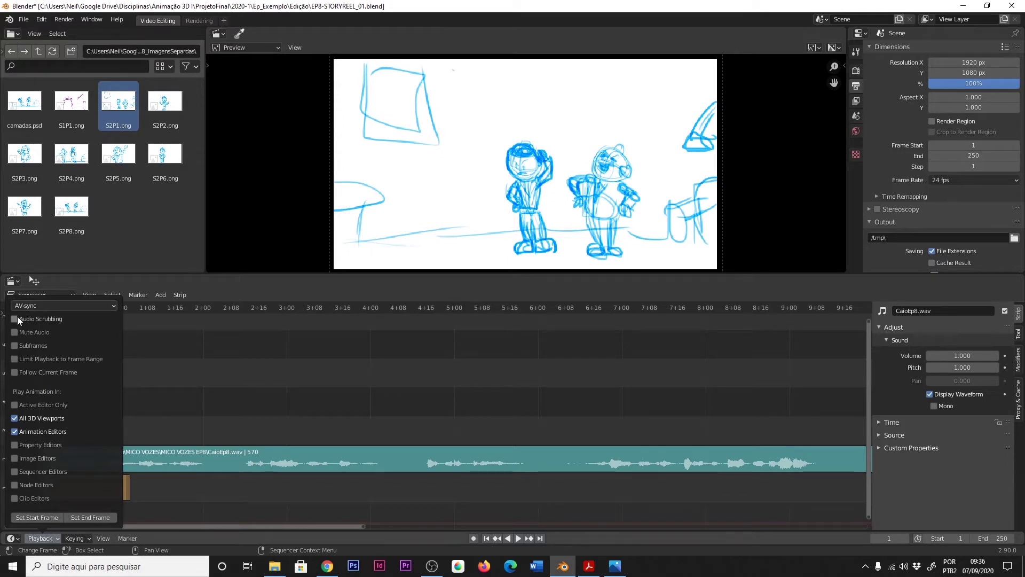
click(15, 318)
- Preview Caio's voice, park the playhead at 2+07 (frame 55), and select the CaioEp8 strip
drag(46, 312, 43, 310)
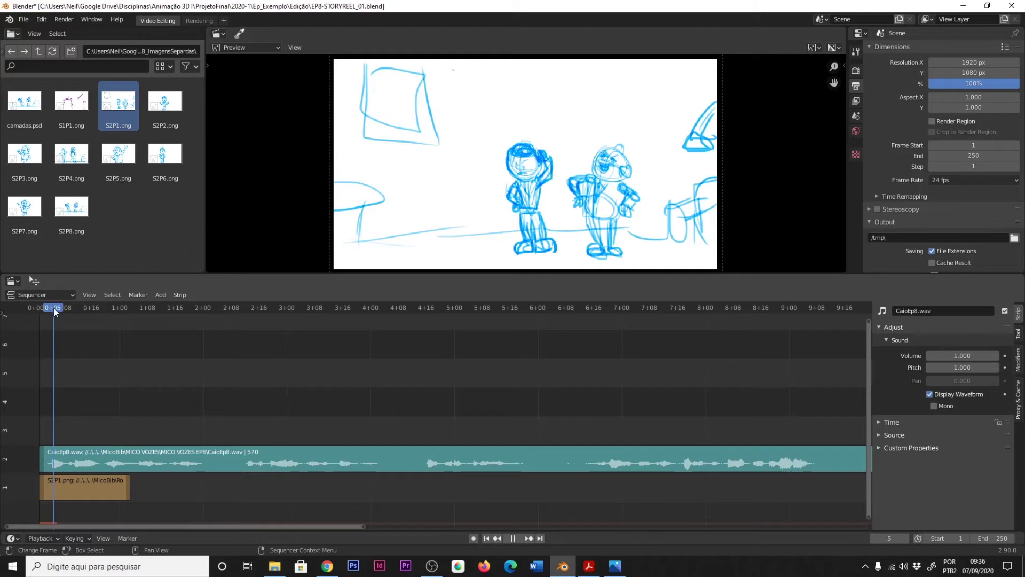
key(space)
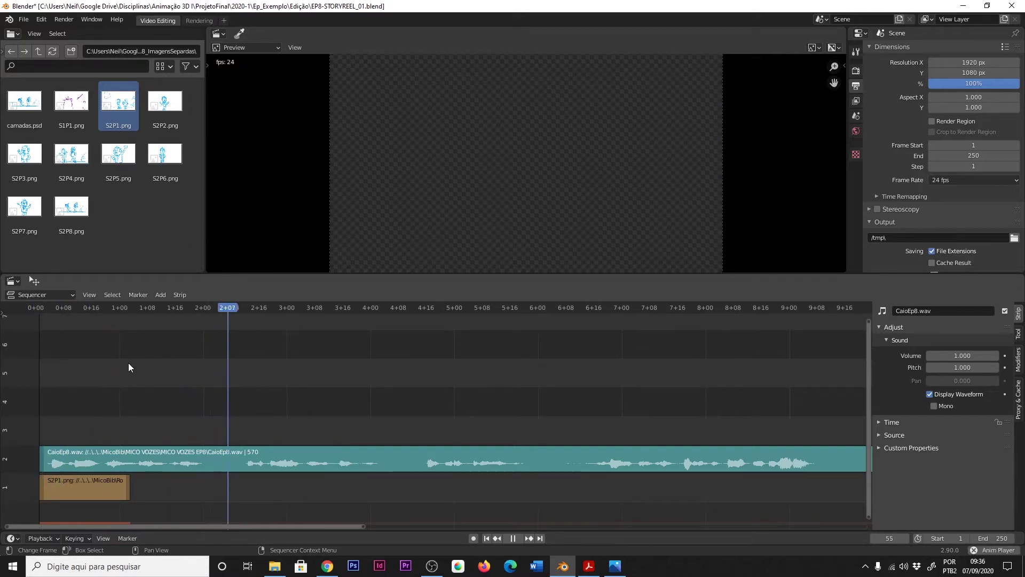
key(space)
drag(248, 303, 227, 305)
key(alt+Tab)
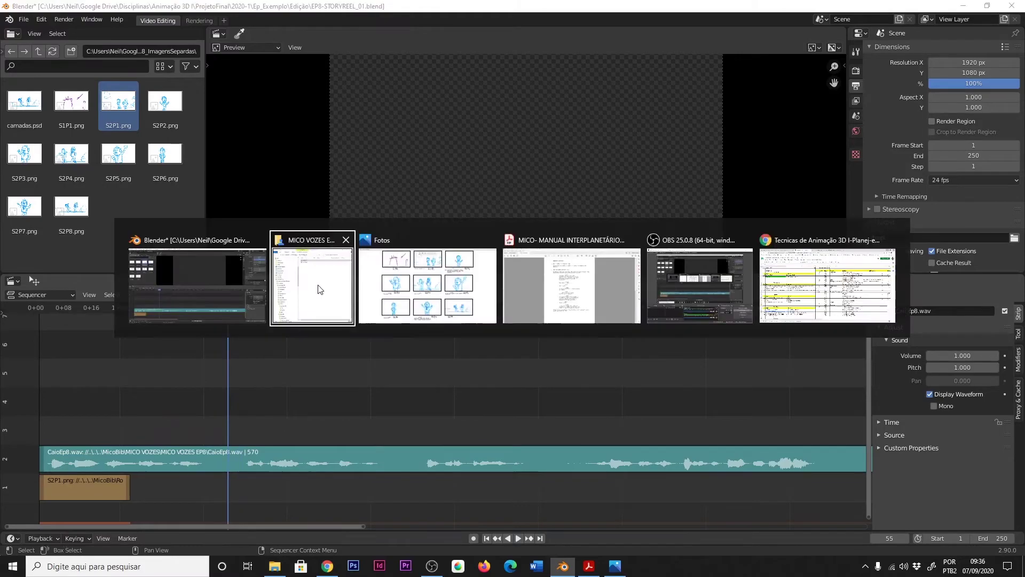
key(alt+Tab)
click(604, 561)
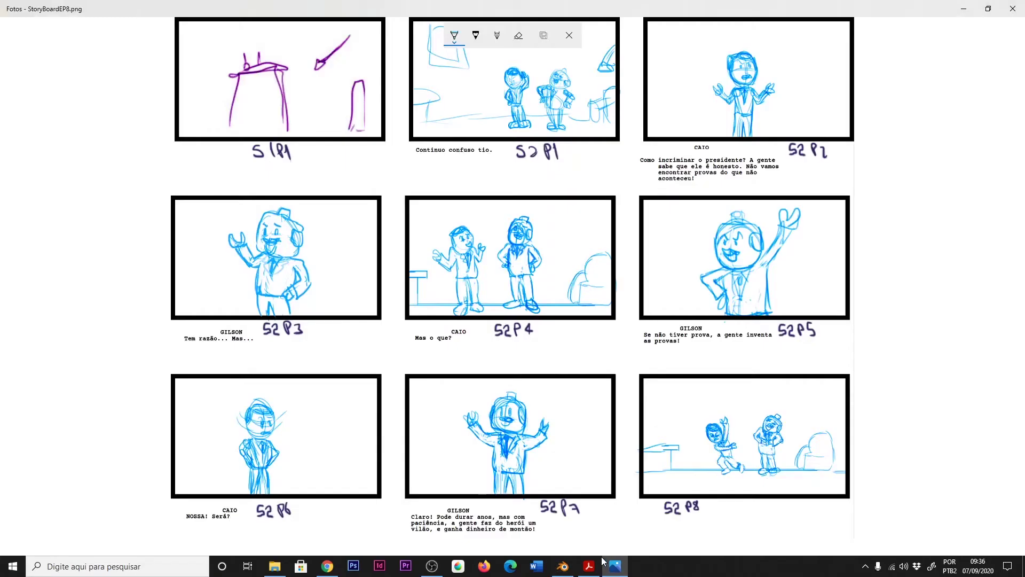
click(603, 562)
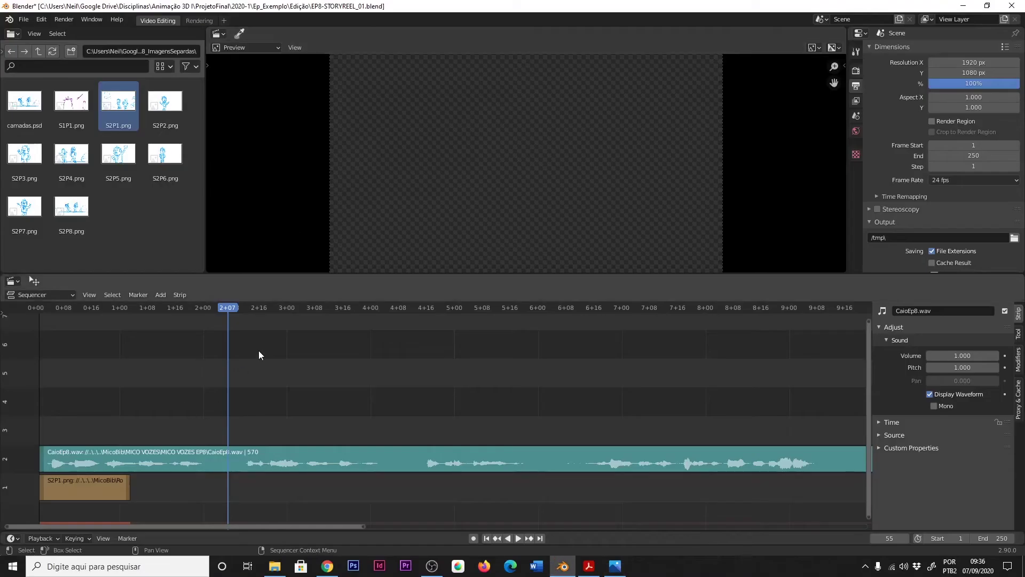
click(277, 448)
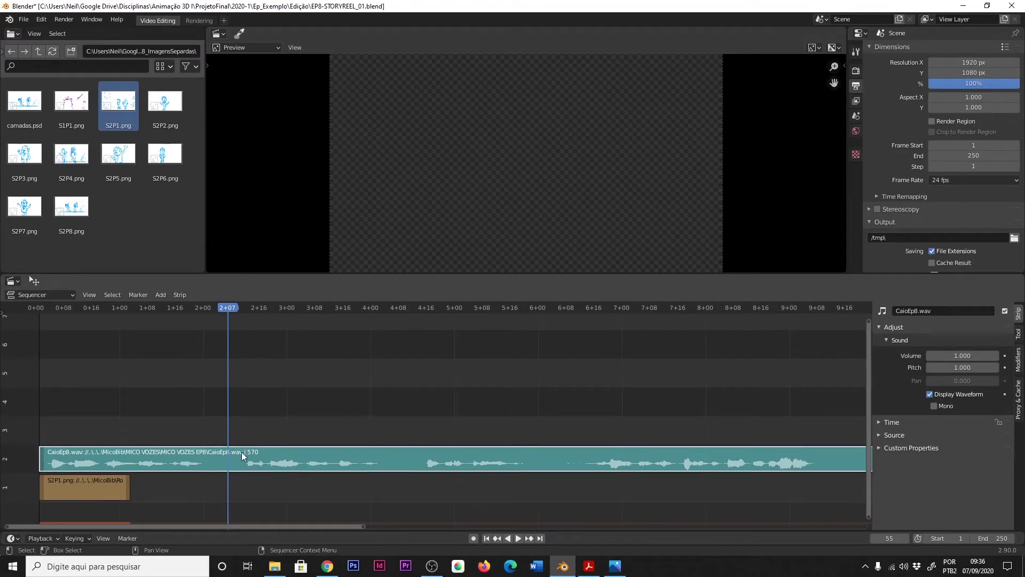
- Split Caio's voice at 2+07 and slide the two pieces apart with a small gap
key(k)
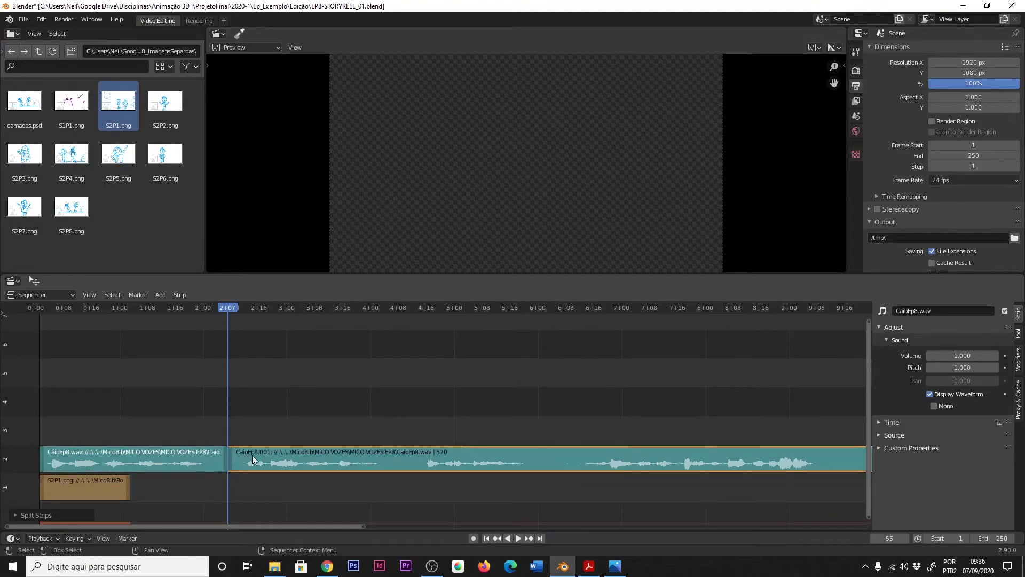
key(g)
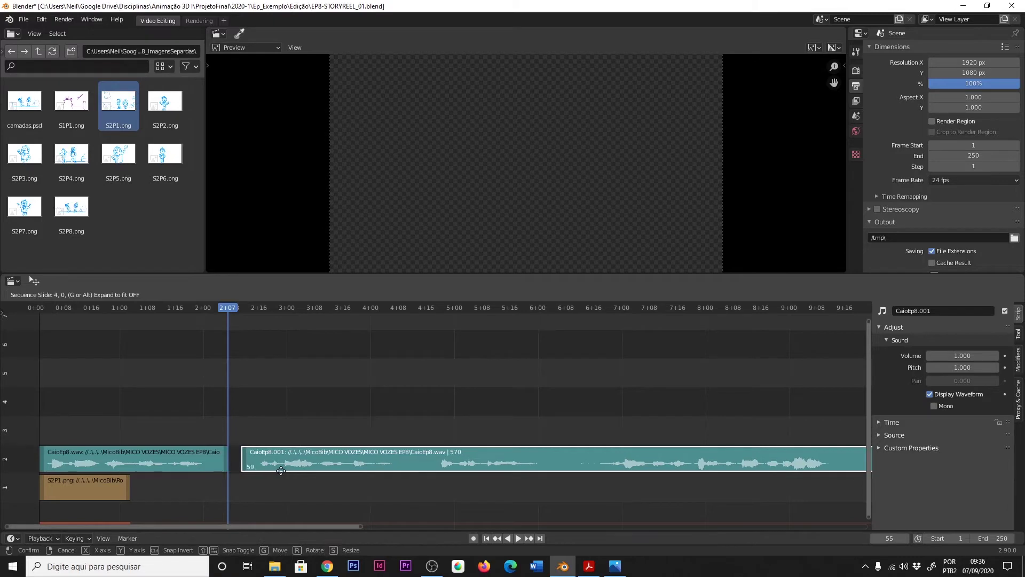
click(280, 470)
key(g)
click(224, 450)
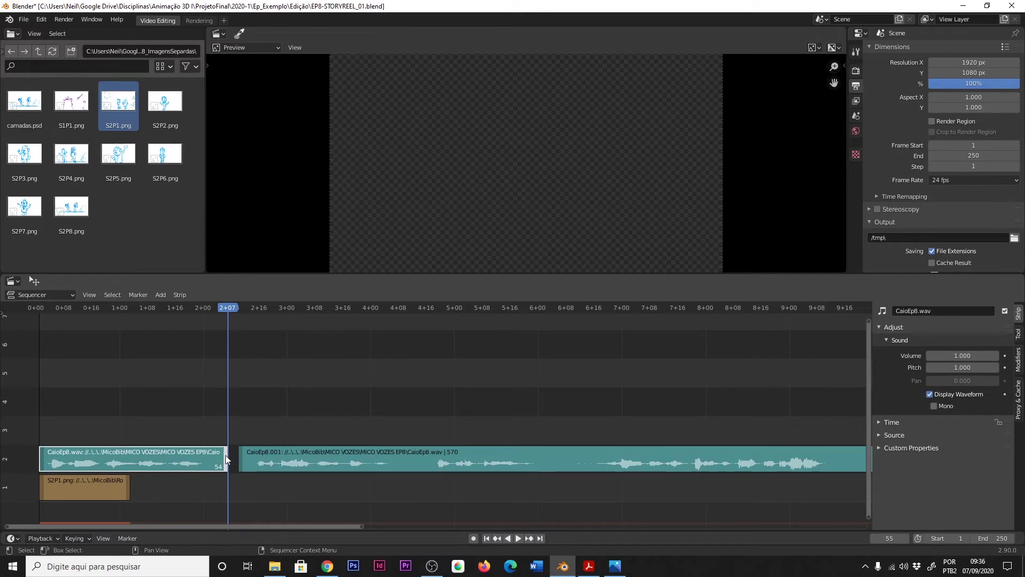
key(g)
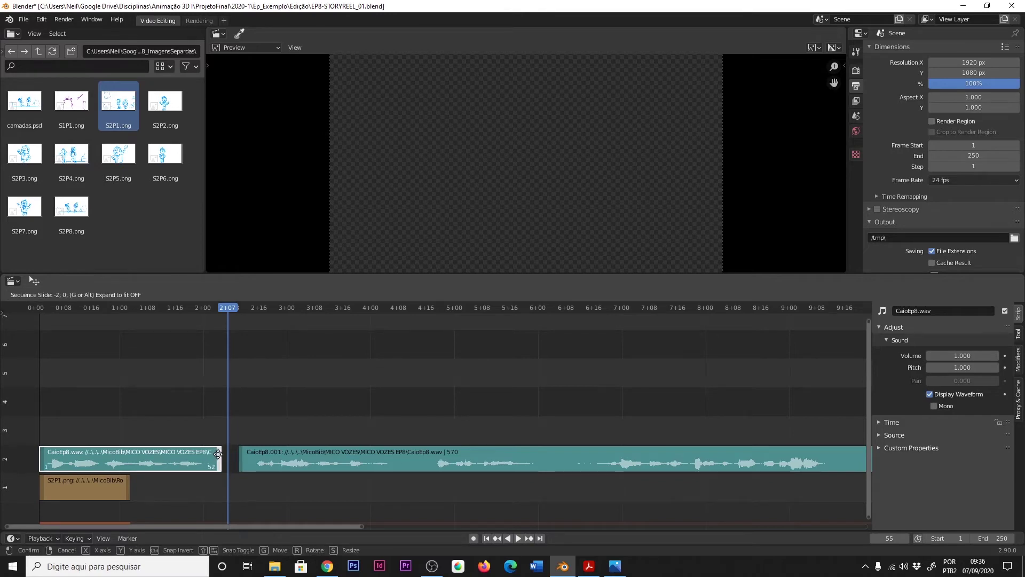
click(218, 454)
- Move S2P1 up to channel 4 and extend it to end at frame 54
click(89, 482)
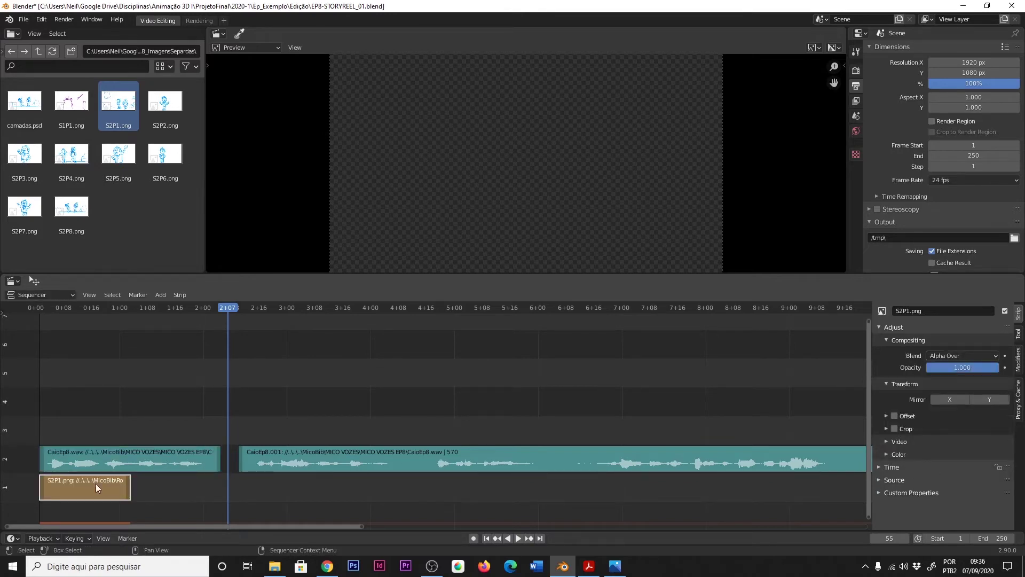
click(110, 486)
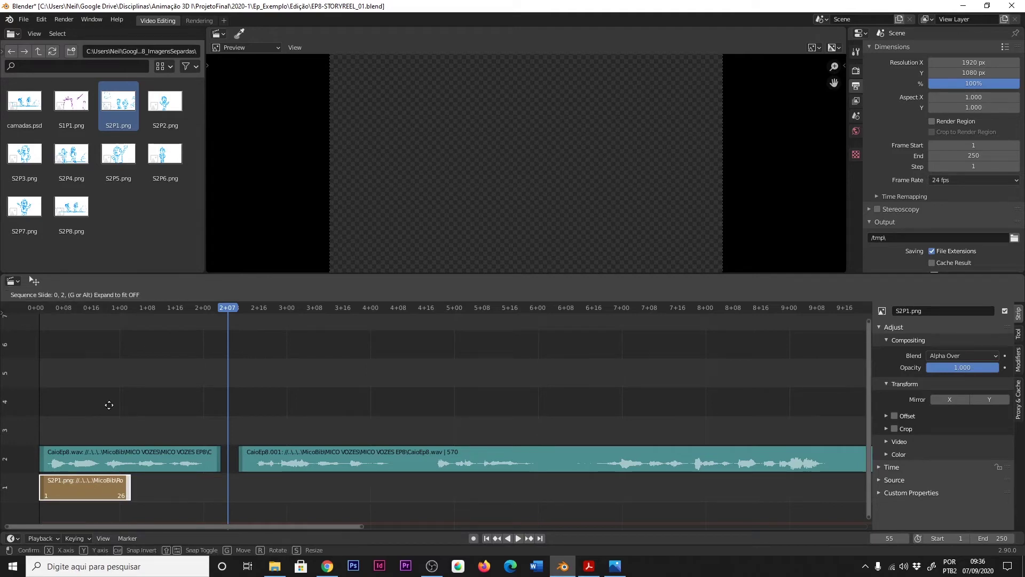
key(g)
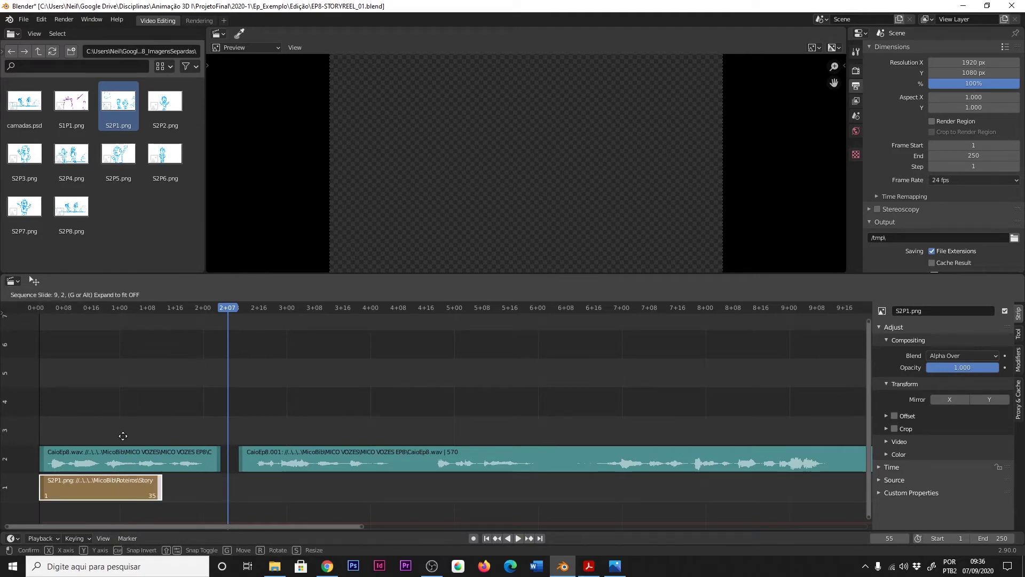
click(114, 488)
drag(123, 485, 124, 457)
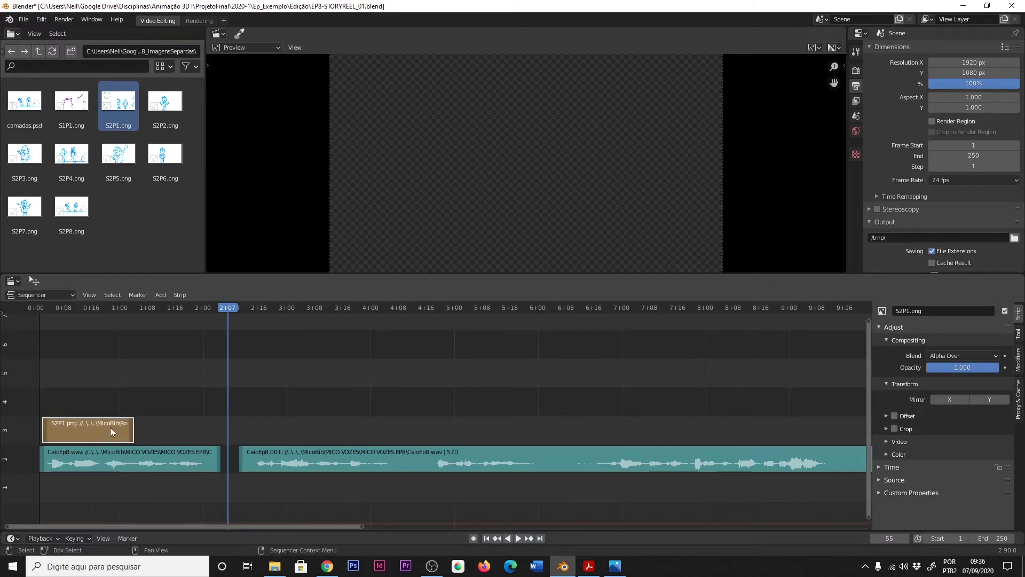
drag(110, 427, 107, 406)
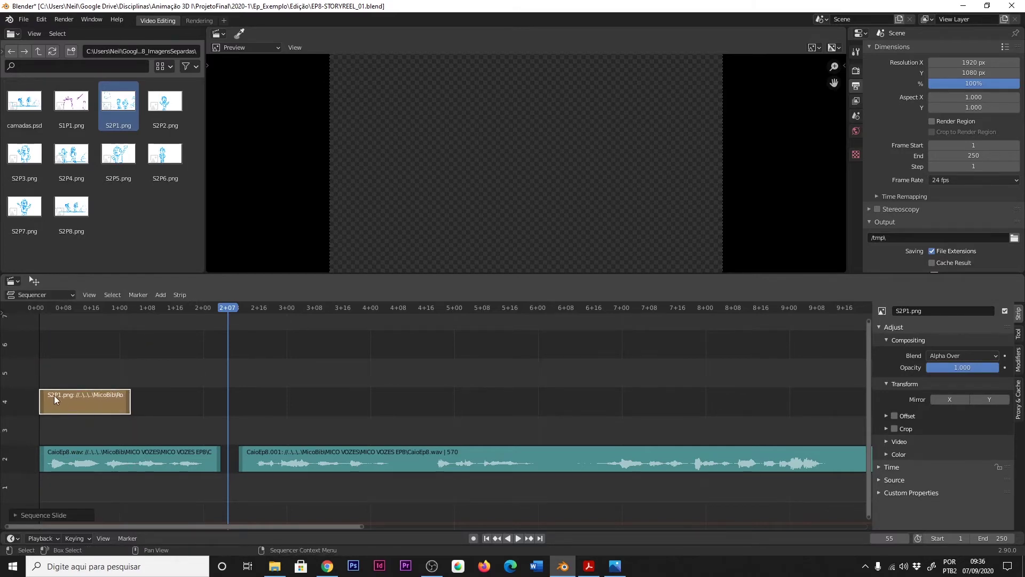
click(130, 403)
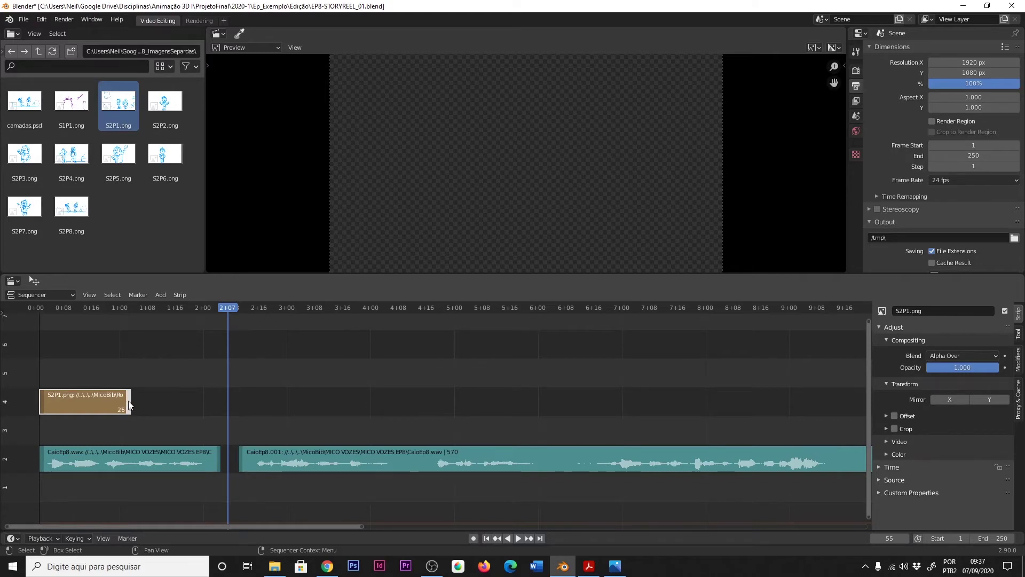
drag(129, 404, 241, 419)
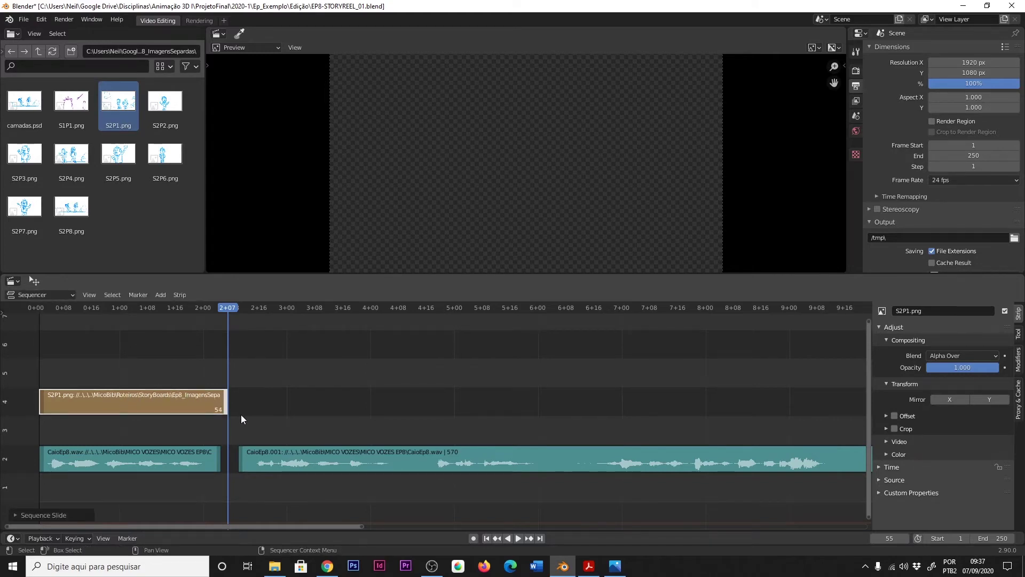
- Play from the start to check S2P1's timing against the storyboard
click(51, 312)
key(space)
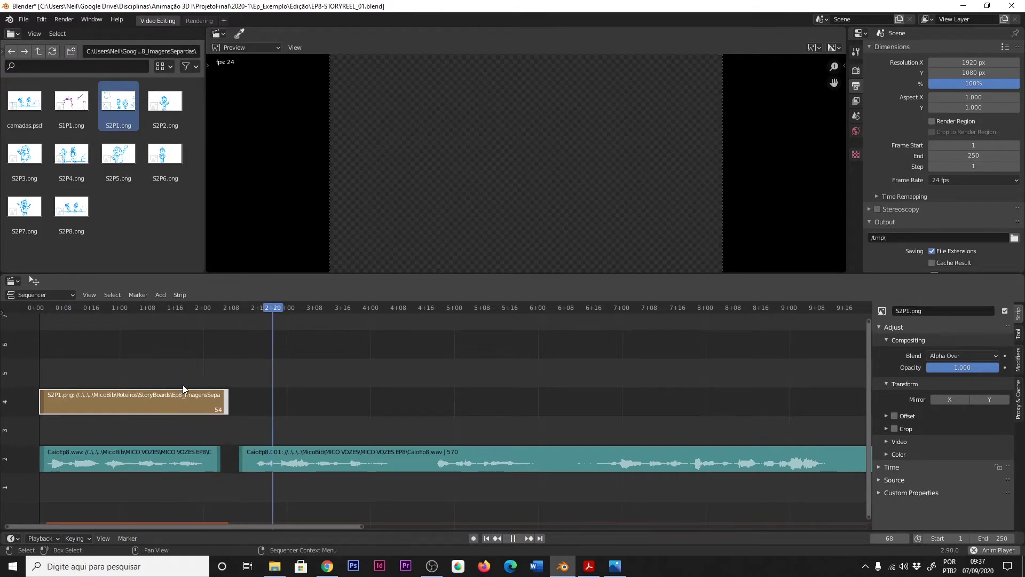
key(space)
key(alt+Tab)
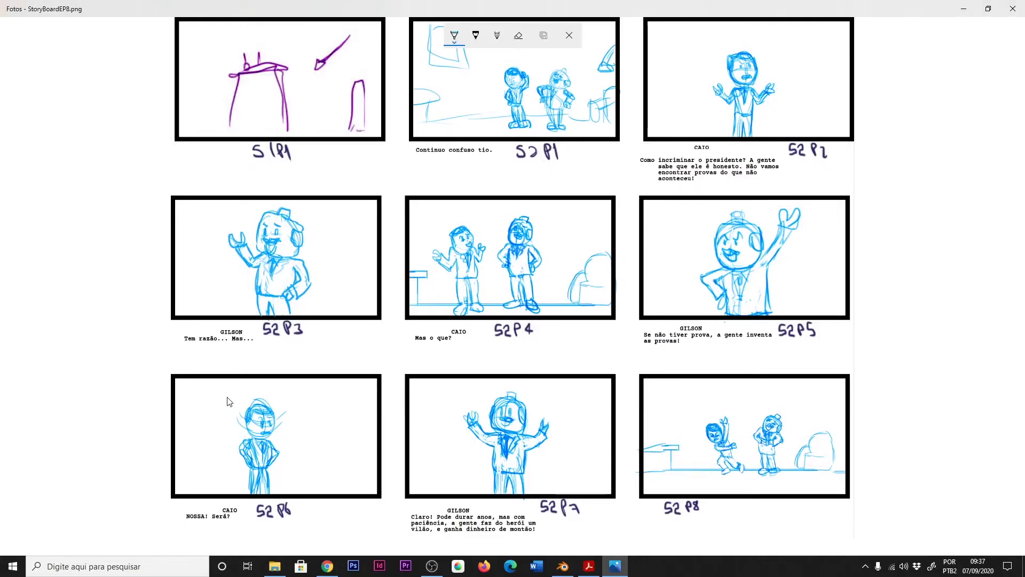
key(alt+Tab)
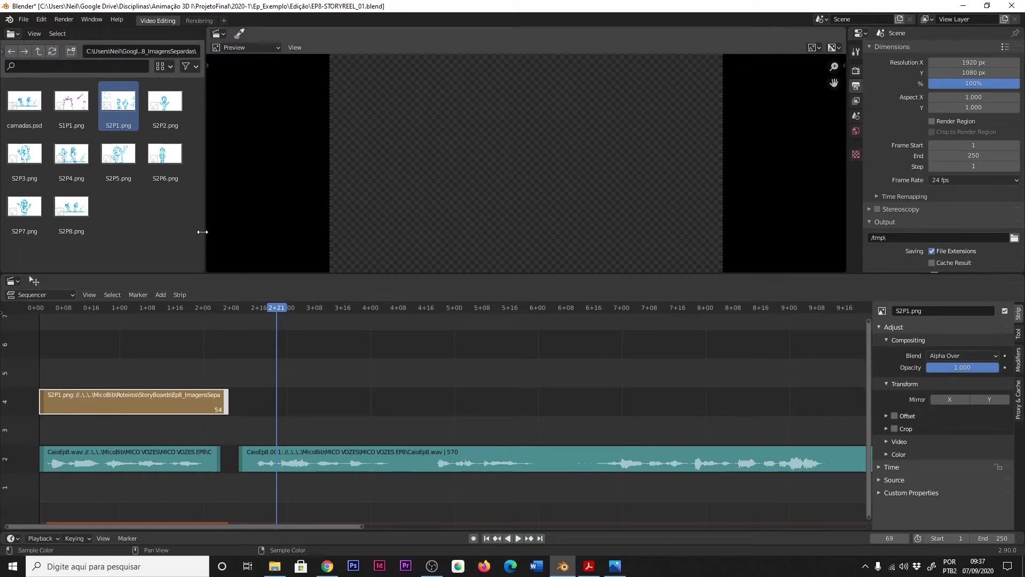
- Add S2P2 right after S2P1 on channel 4, lengthened to about frame 98
drag(150, 107, 262, 407)
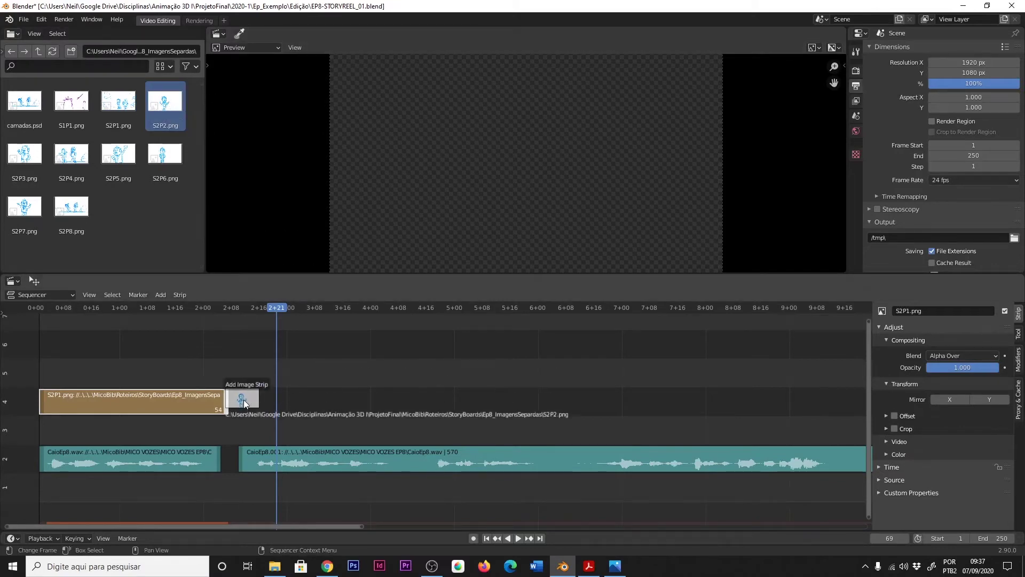
drag(262, 407, 320, 380)
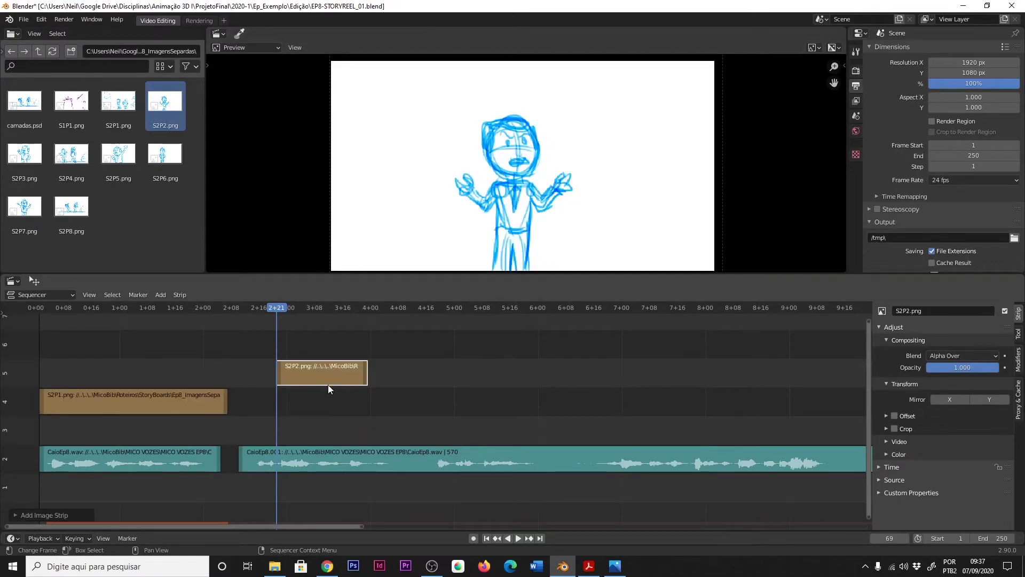
key(g)
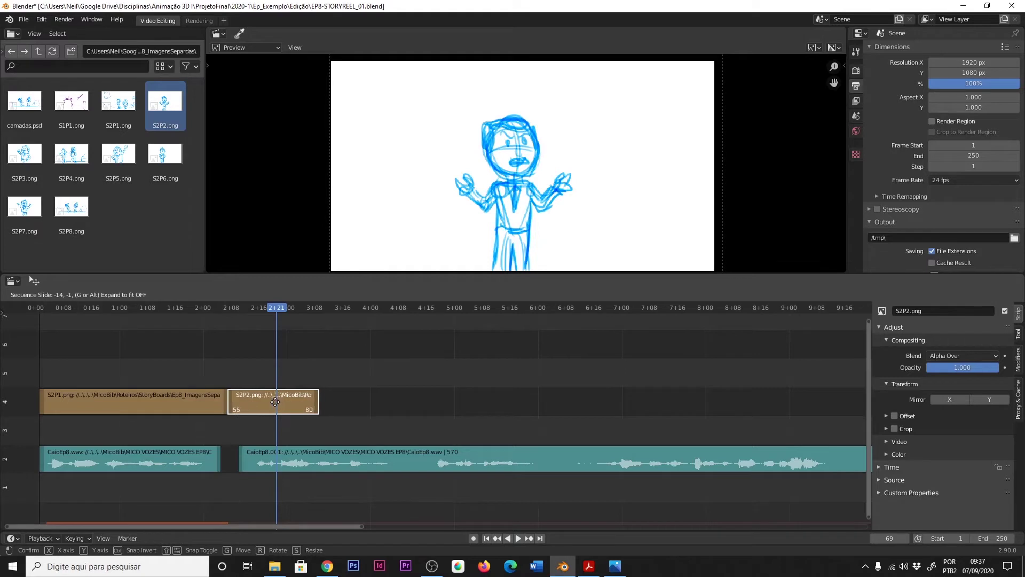
click(273, 401)
click(317, 401)
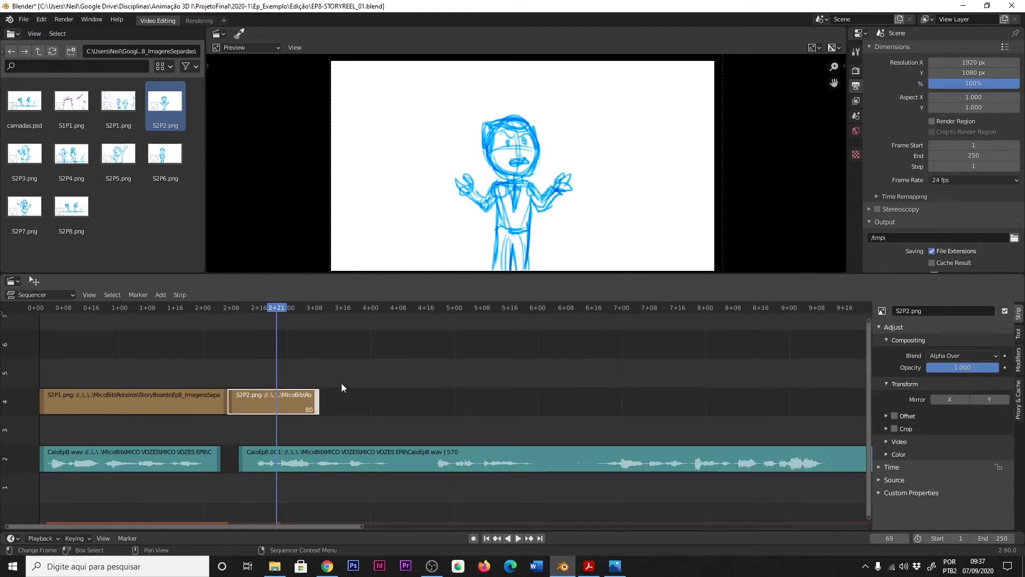
drag(319, 406, 382, 405)
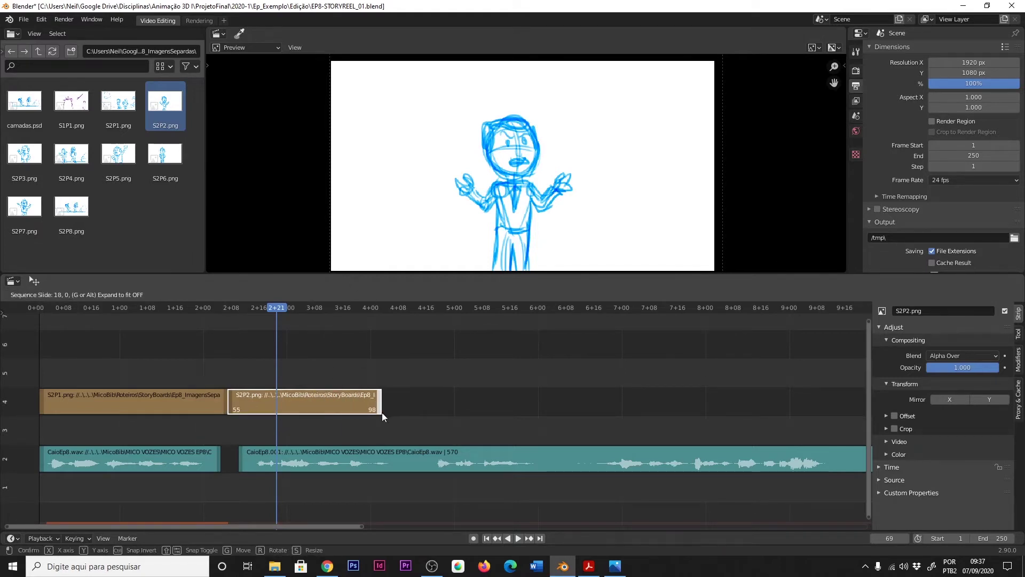
- Check the storyboard, bring all channels into view, and play back the edit
key(alt+Tab)
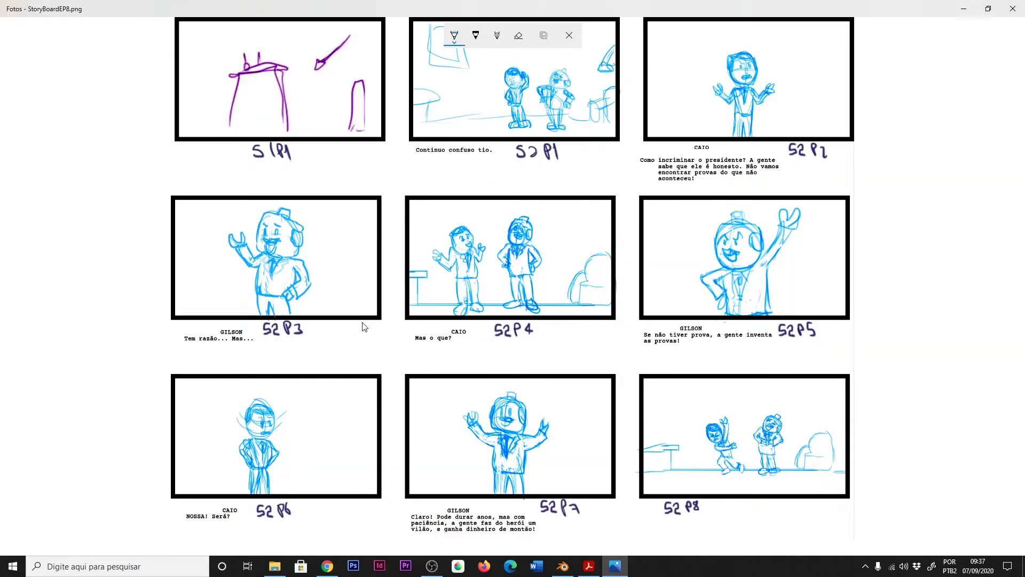
key(alt+Tab)
scroll(465, 384, up, 2)
scroll(422, 416, up, 2)
scroll(412, 446, up, 1)
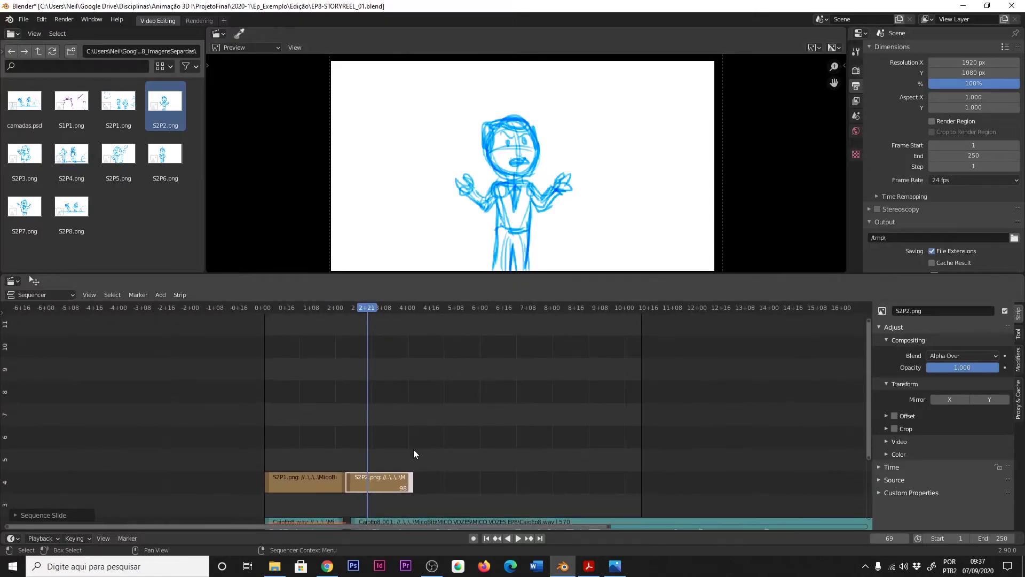
middle_drag(412, 446, 340, 373)
key(space)
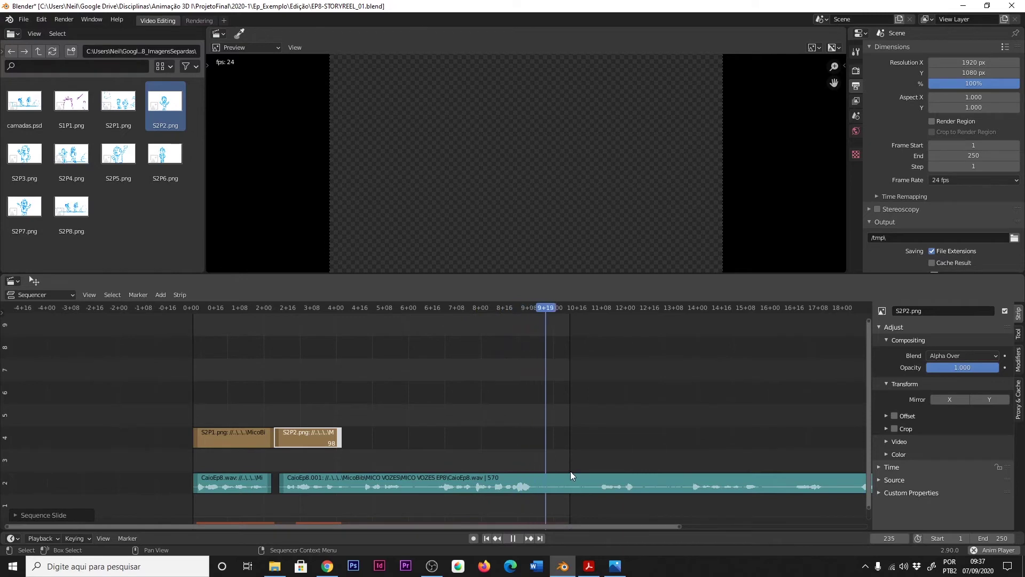
key(space)
- Cut Caio's voice at frame 236 and stretch S2P2 to that cut
click(546, 482)
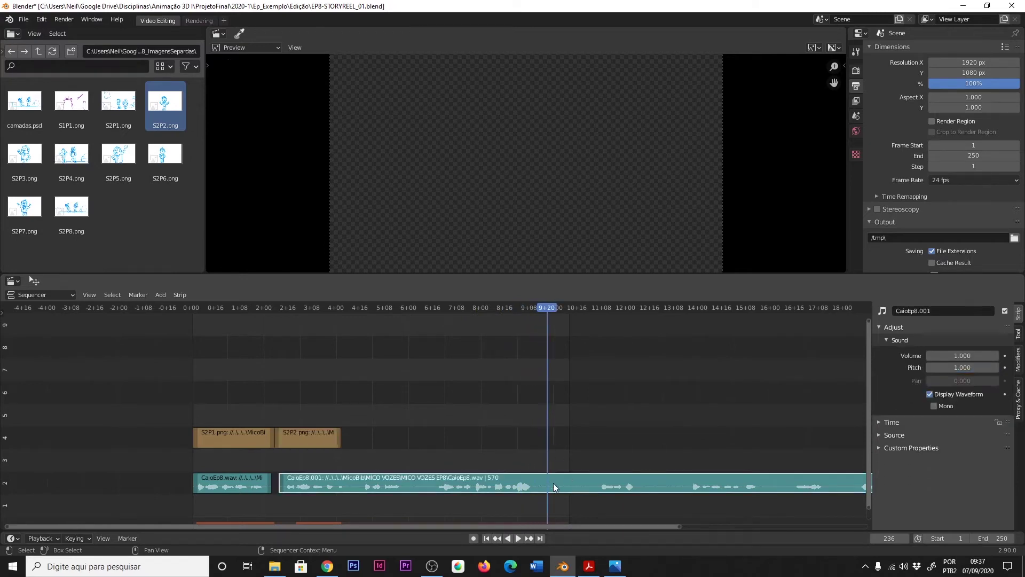
key(k)
click(539, 484)
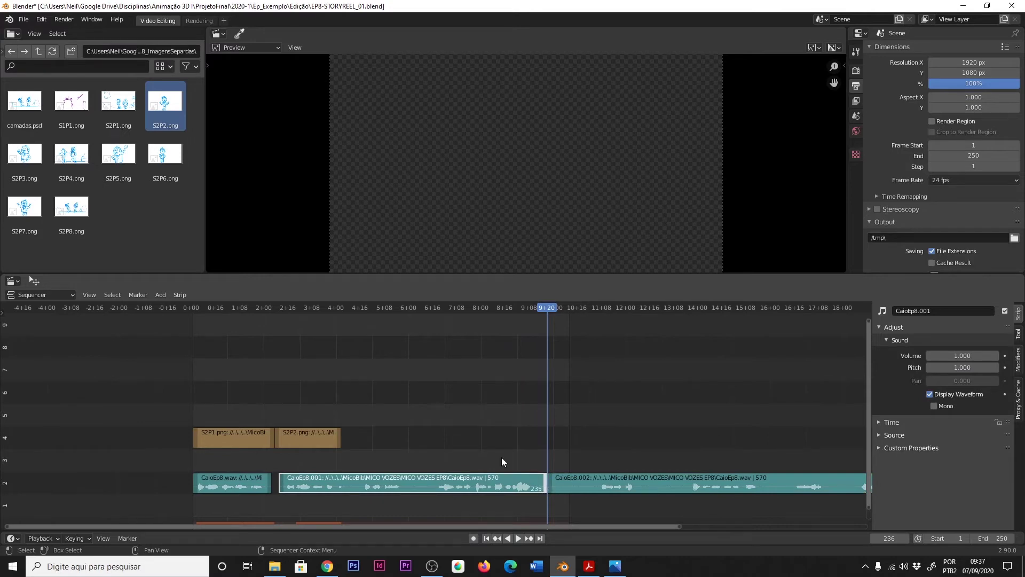
drag(340, 436, 547, 458)
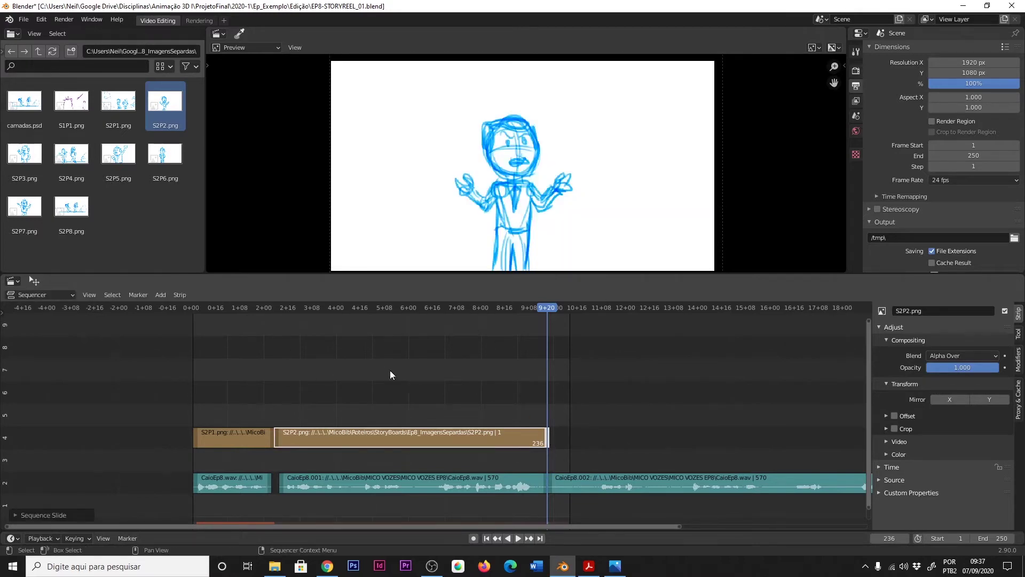
- Save the project and scrub through the S2P2 section up to frame 83
key(ctrl+s)
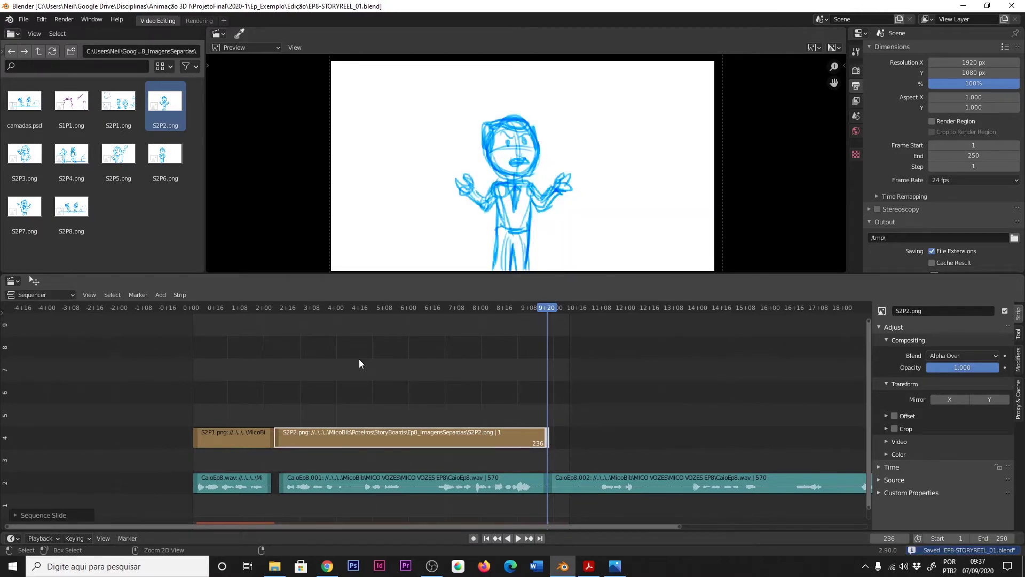
click(275, 306)
mouse_move(275, 306)
mouse_down()
mouse_move(265, 307)
mouse_move(283, 311)
mouse_up()
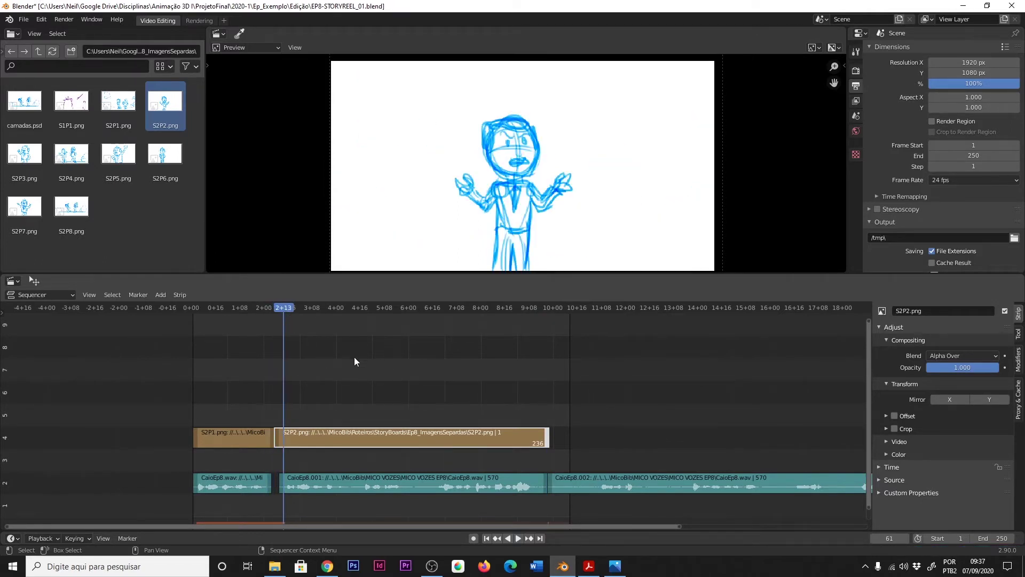
key(Home)
key(ctrl+s)
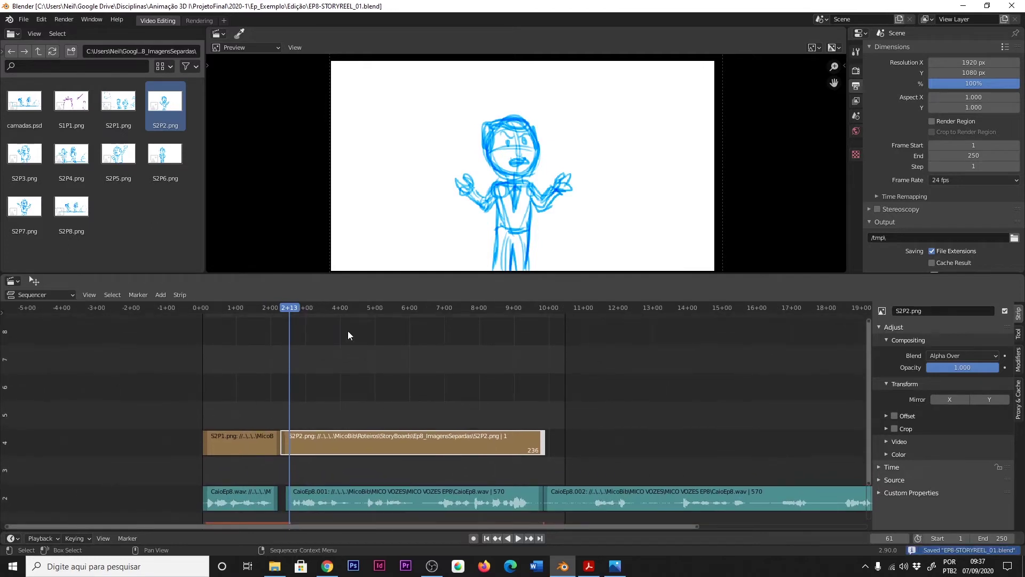
drag(293, 308, 321, 309)
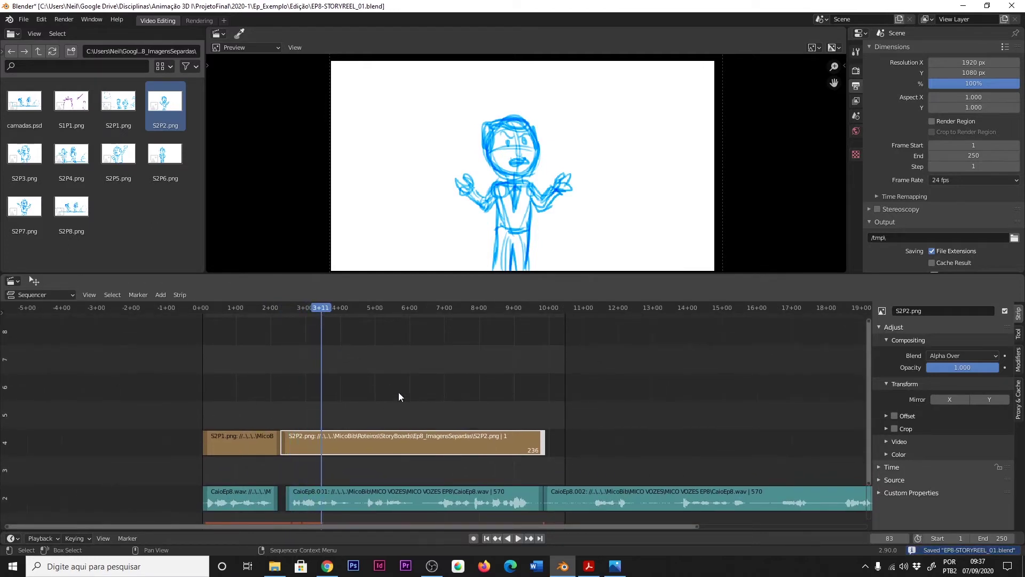
key(Home)
- Play the edit from frame 16 to review panel timing, then view the storyboard
key(space)
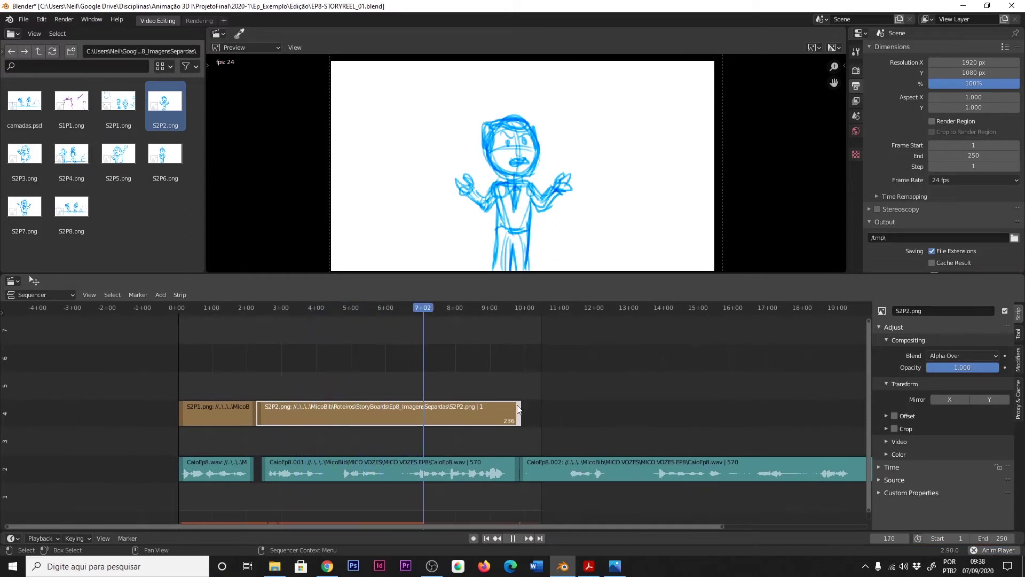
key(space)
click(200, 308)
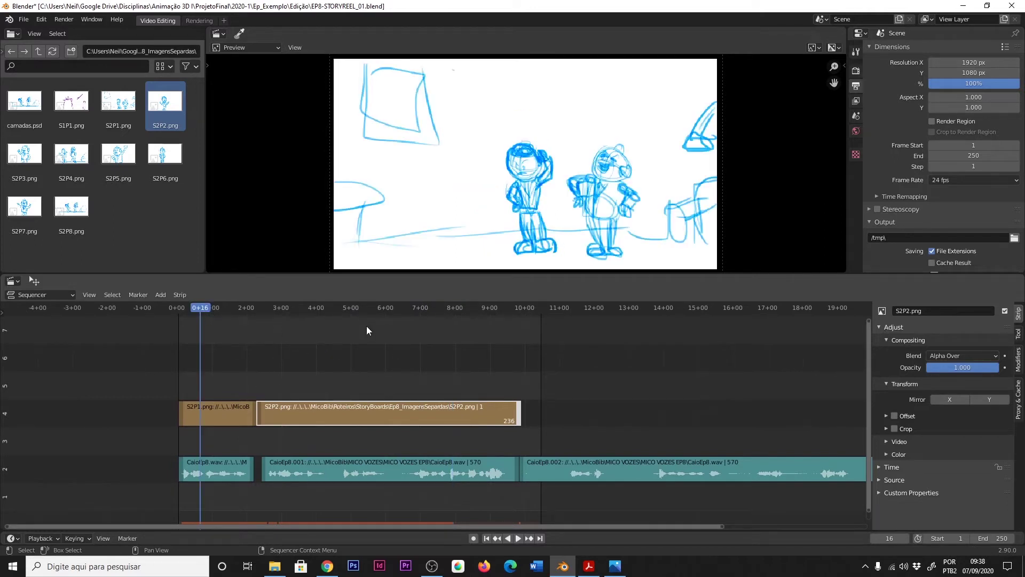
key(space)
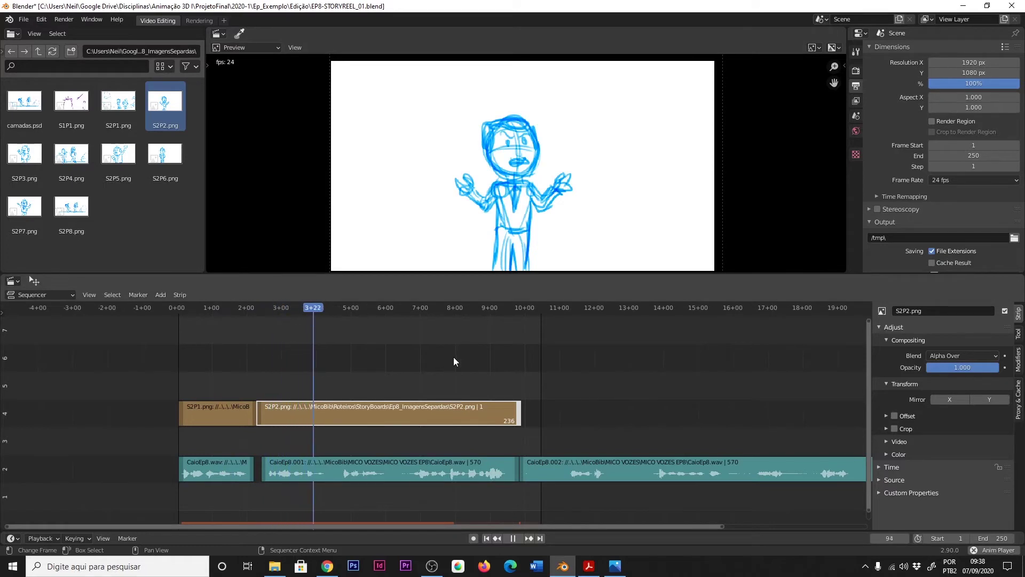
key(space)
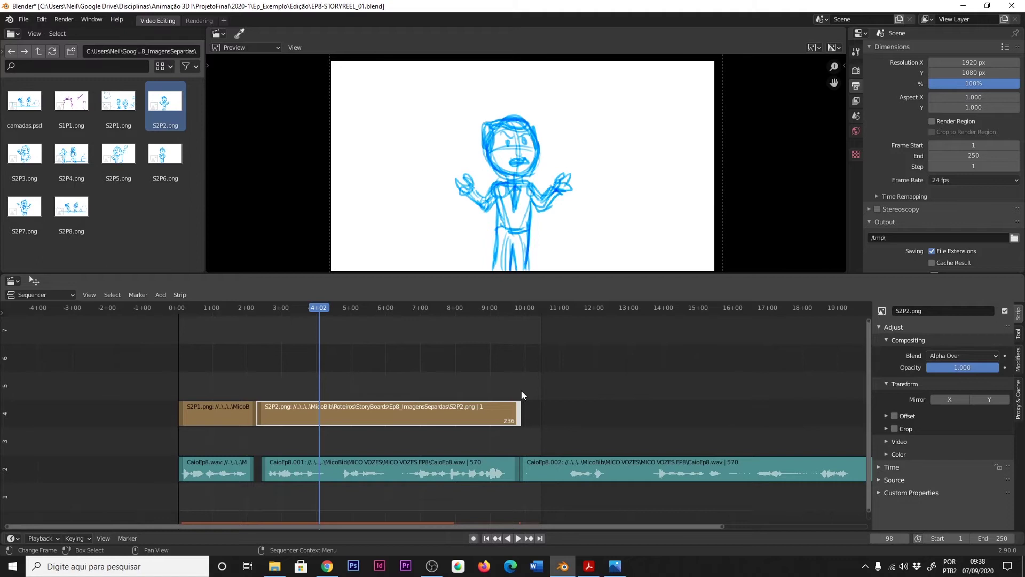
key(space)
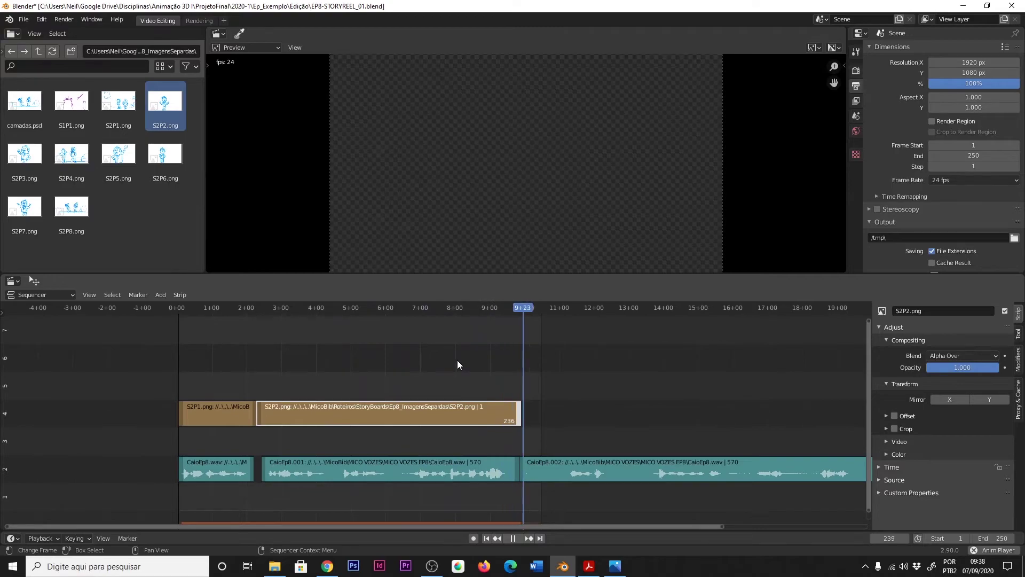
key(alt+Tab)
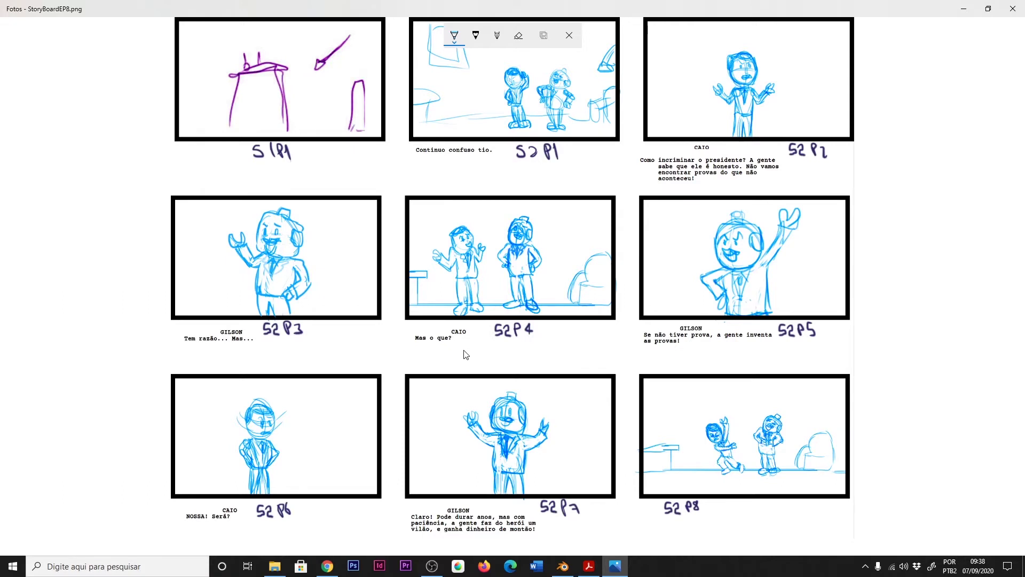
- Flip between Photos and Blender, ending on the MICO VOZES EP8 voice folder
key(alt+Tab)
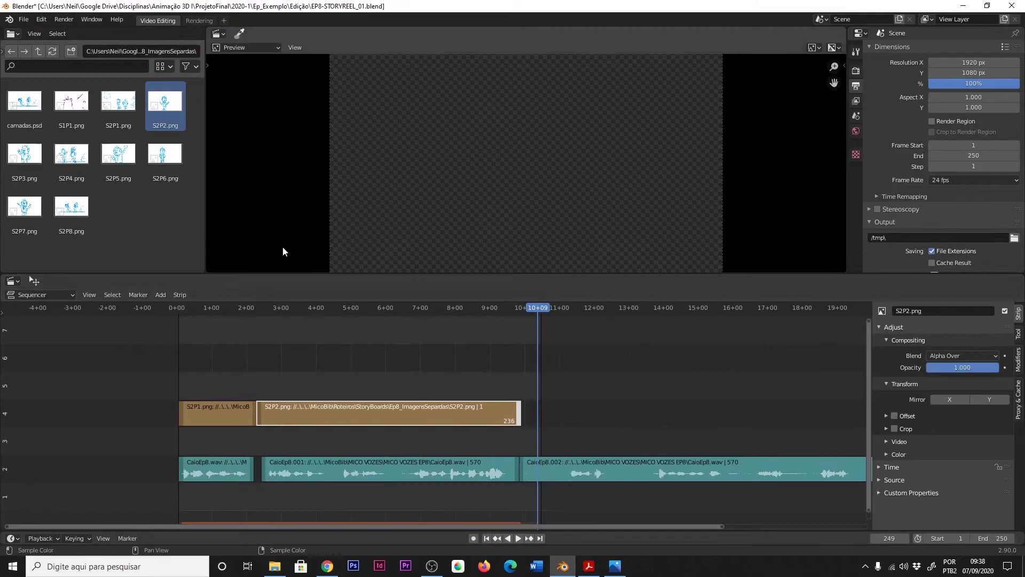
key(alt+Tab)
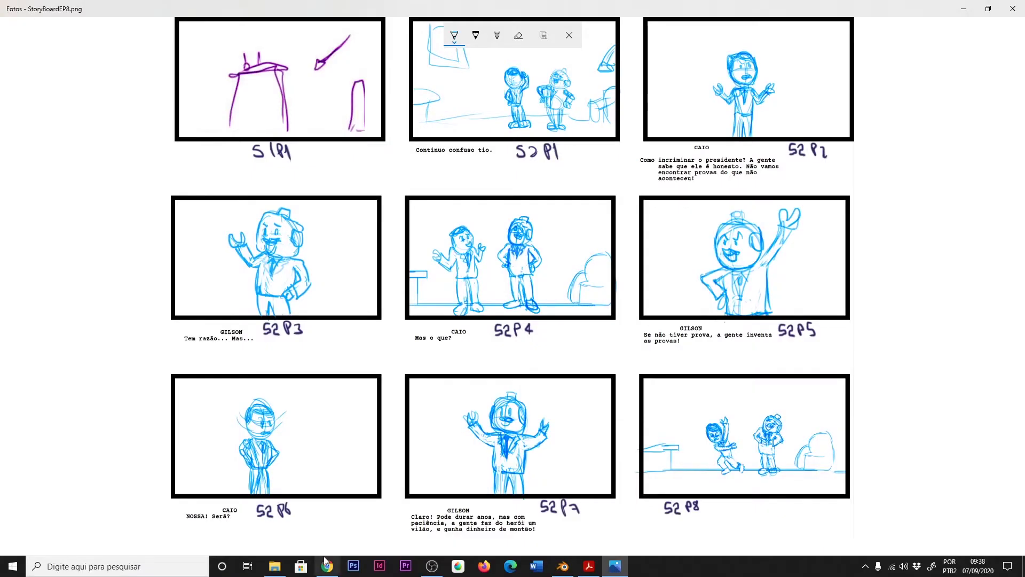
key(alt+Tab)
key(alt+Tab)
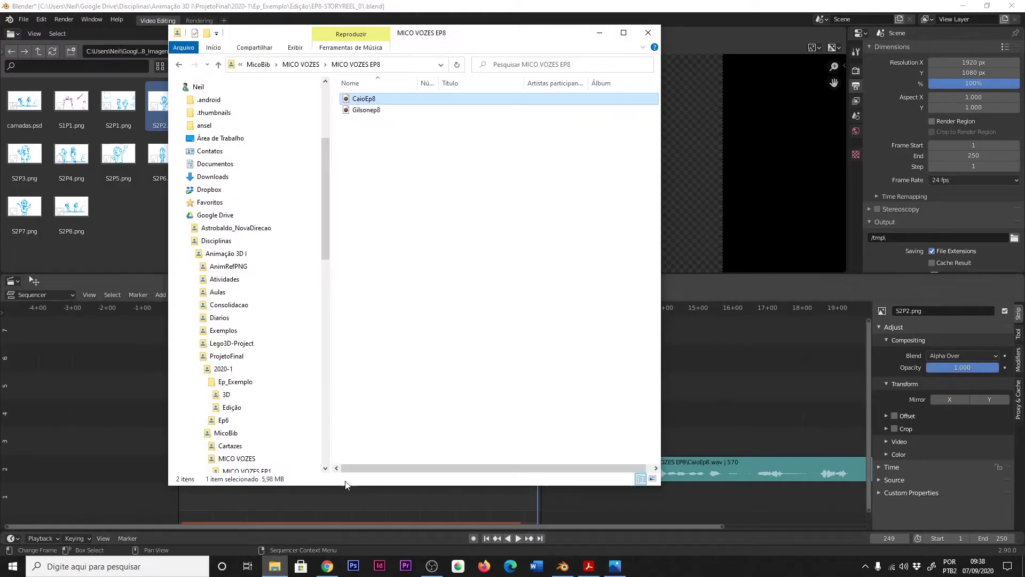
- Add Gilsonep8.wav to channel 3 starting at frame 249
click(366, 110)
mouse_move(438, 37)
mouse_down()
mouse_move(660, 56)
mouse_move(728, 30)
mouse_up()
drag(647, 102, 392, 367)
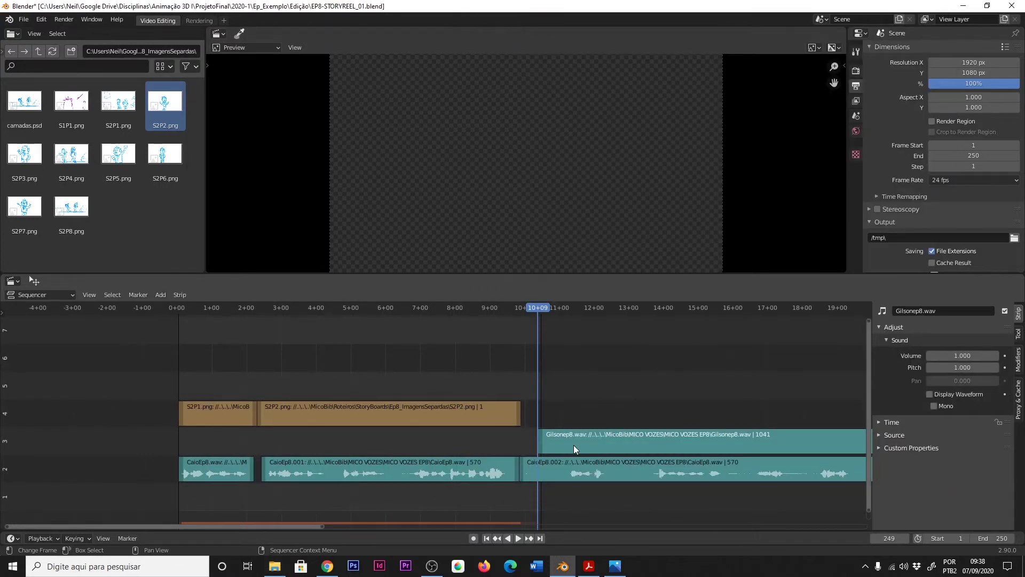
- Move both panel strips up to channel 6 and slide CaioEp8.002 later
mouse_move(192, 359)
mouse_down()
mouse_move(419, 412)
mouse_move(415, 378)
mouse_move(427, 361)
mouse_up()
key(y)
click(428, 361)
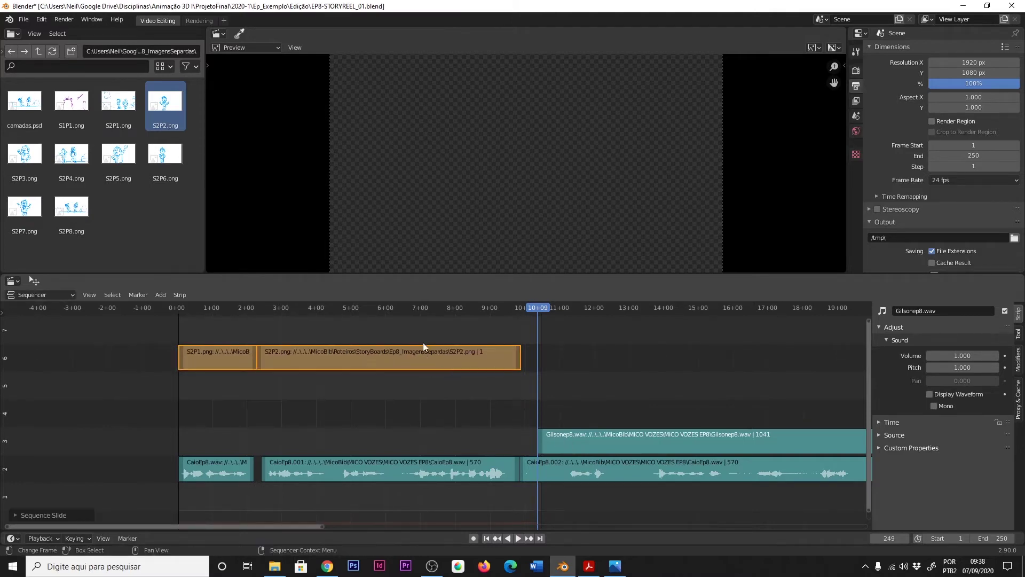
click(575, 440)
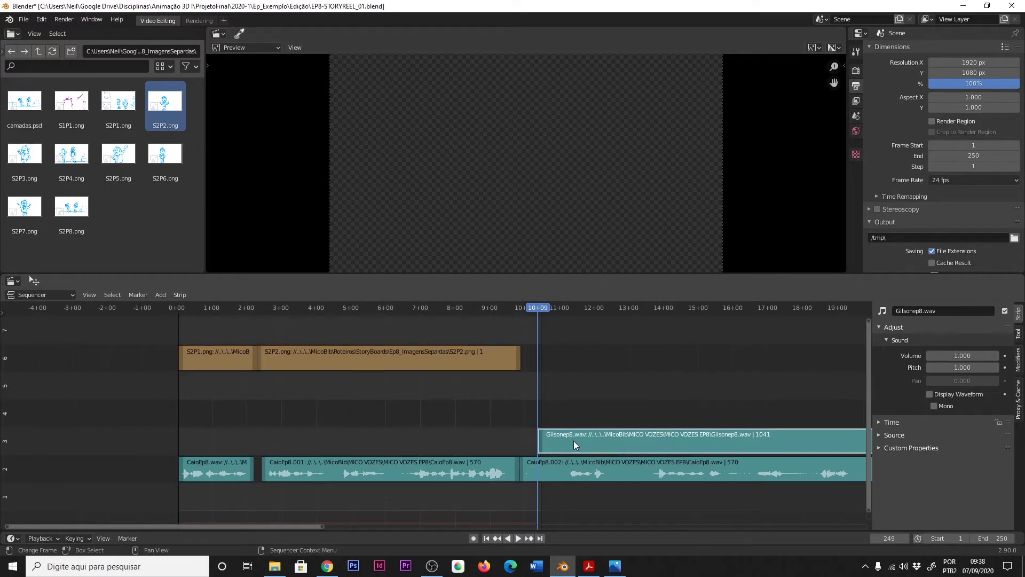
click(565, 470)
drag(551, 468, 785, 445)
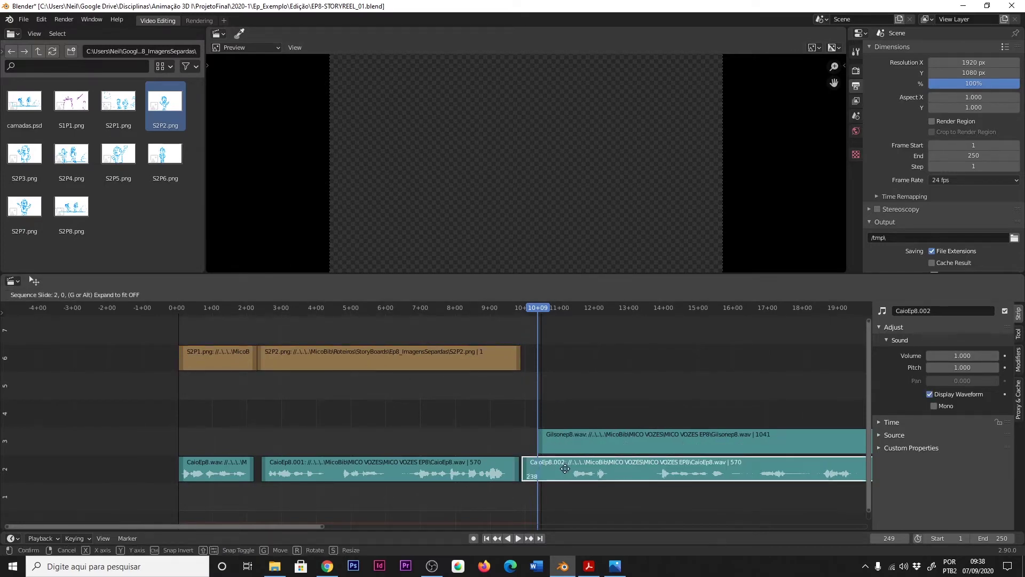
- Play back and zoom out to see the whole timeline past the last voice strip
click(790, 441)
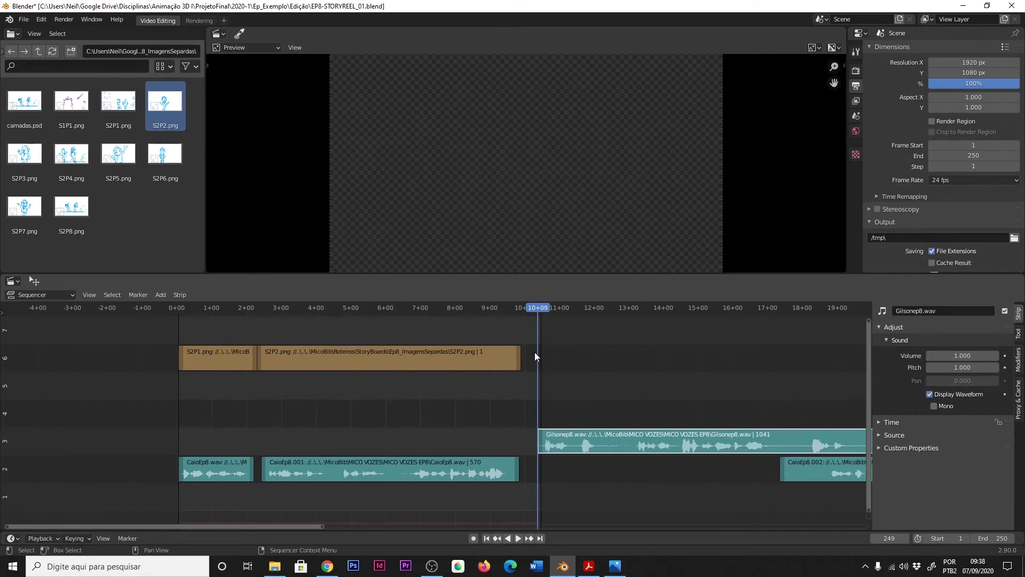
key(space)
key(space)
click(530, 305)
mouse_move(659, 418)
ctrl+middle_down()
mouse_move(600, 428)
mouse_move(672, 374)
ctrl+middle_up()
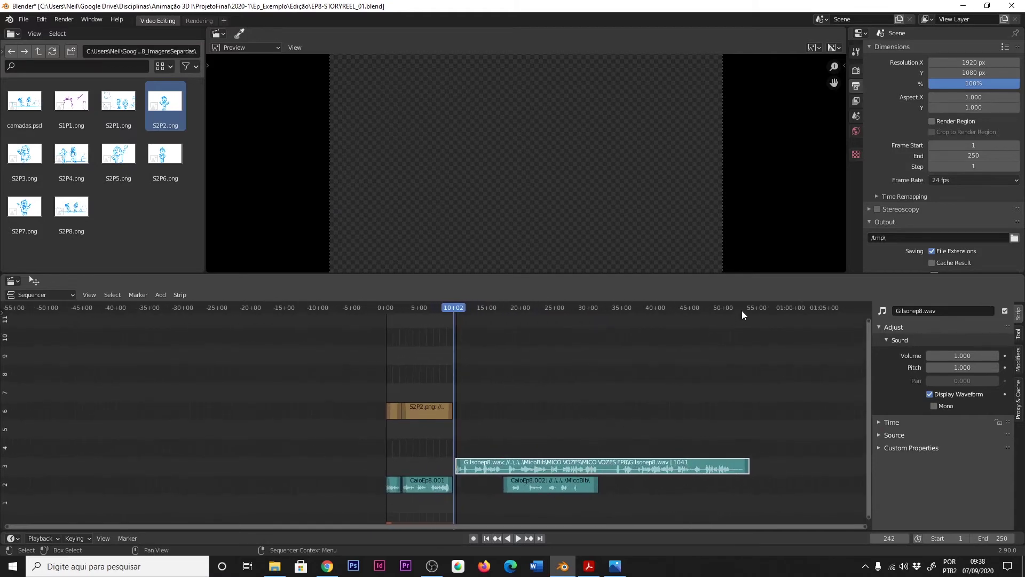
drag(755, 308, 798, 319)
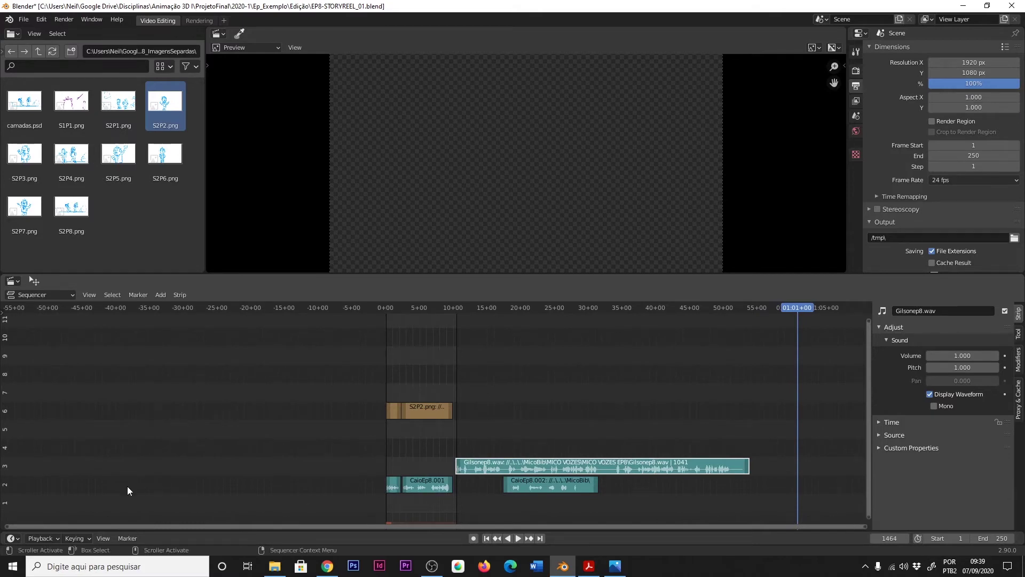
- Set the scene end frame to 1464 and save the project
click(46, 539)
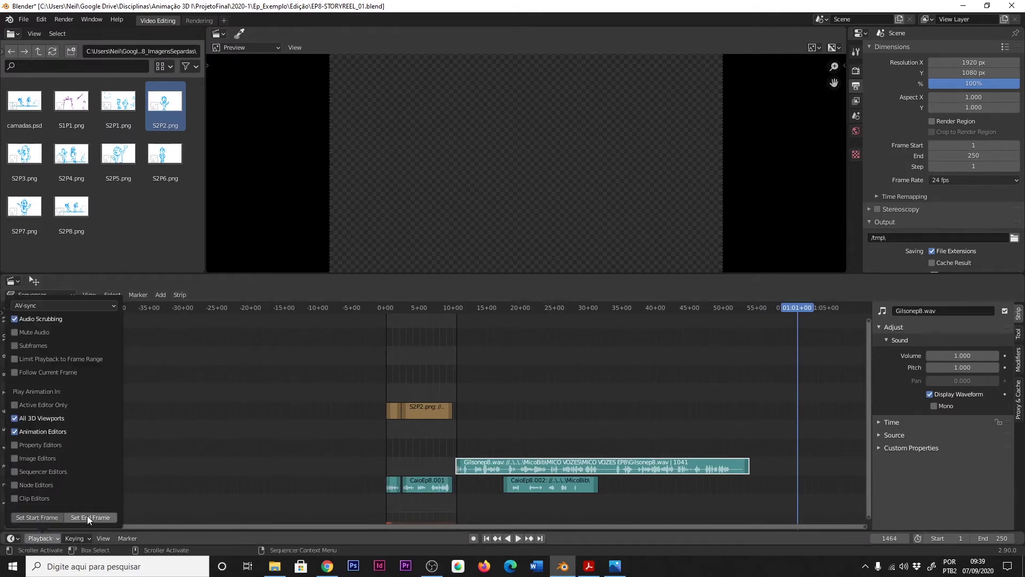
click(90, 517)
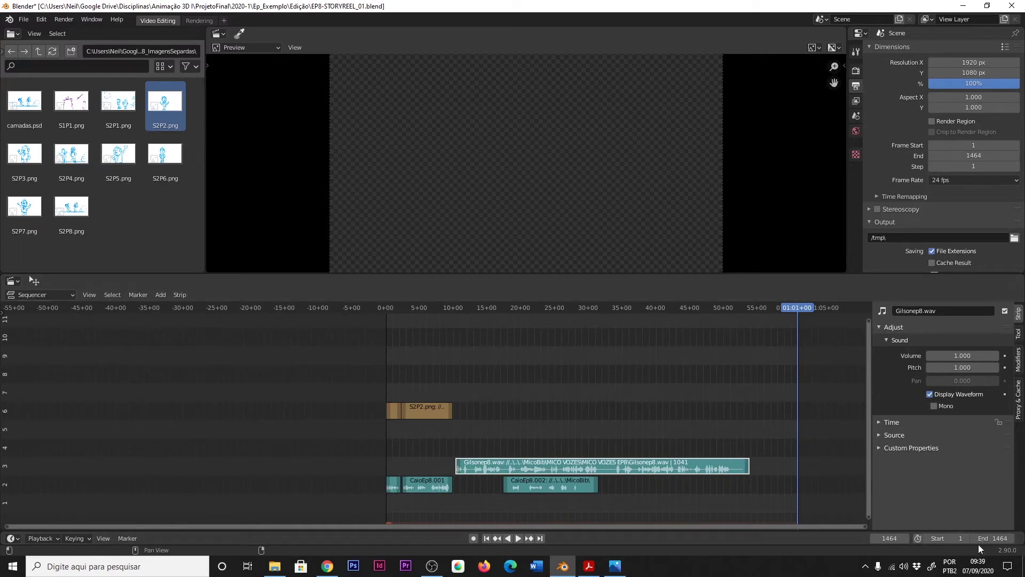
key(ctrl+s)
- Add S2P3.png right after S2P2 on channel 6
mouse_move(521, 490)
ctrl+middle_down()
mouse_move(565, 511)
mouse_move(564, 444)
mouse_move(513, 377)
ctrl+middle_up()
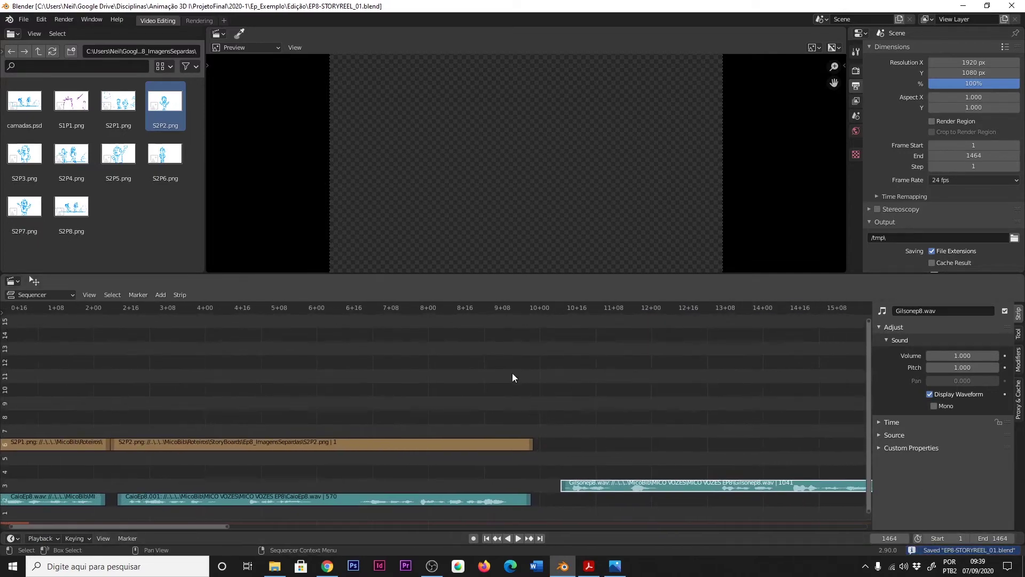
drag(507, 307, 526, 308)
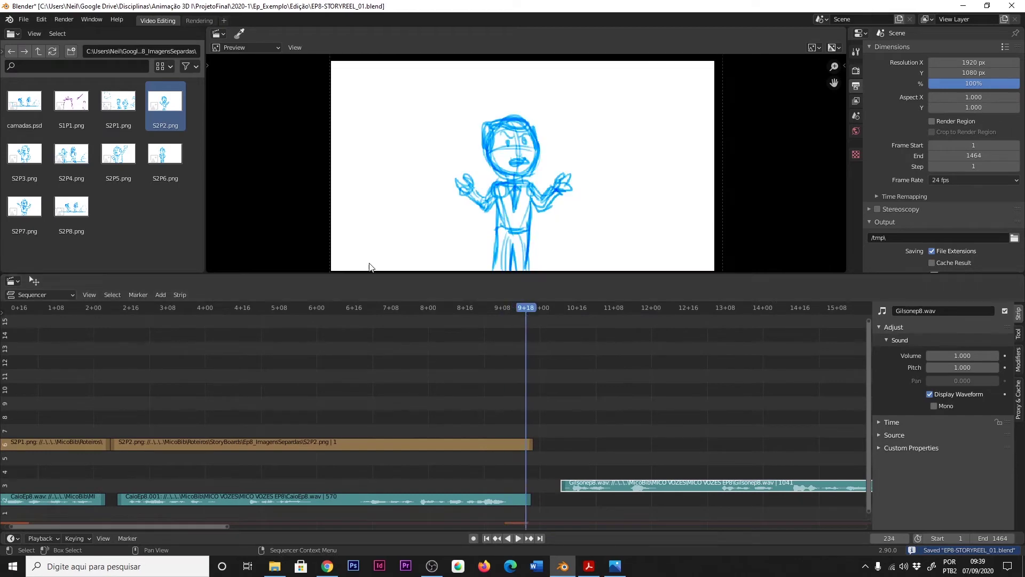
click(24, 157)
drag(21, 153, 578, 454)
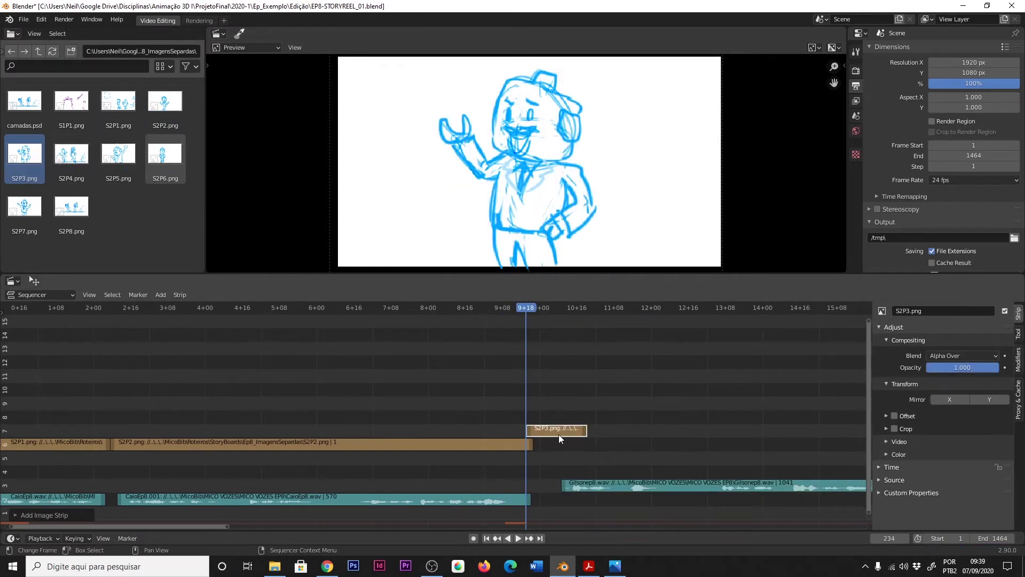
drag(559, 434, 571, 447)
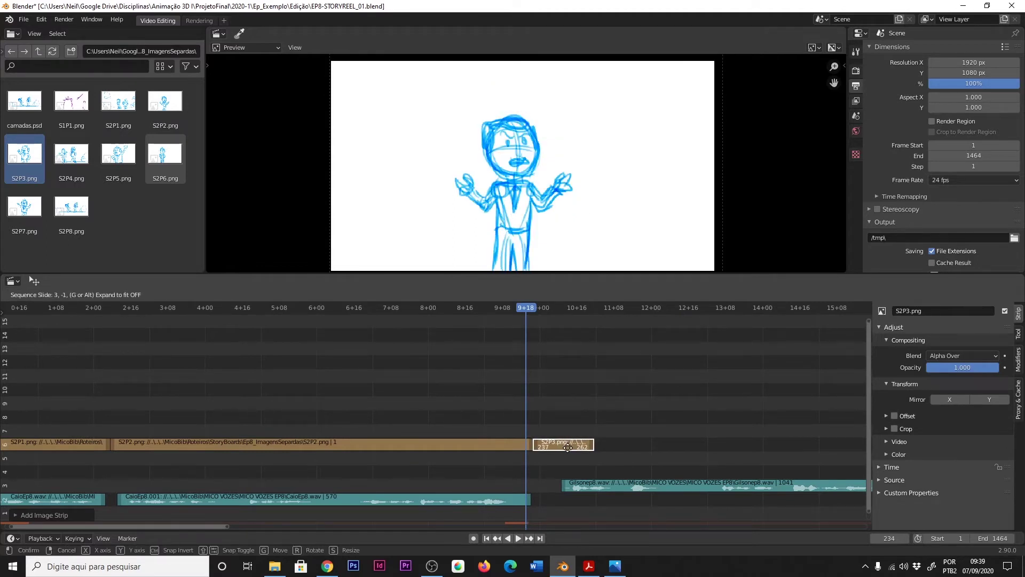
click(572, 452)
- Slide the Gilsonep8.wav strip about 11 frames earlier and check the storyboard
key(space)
key(space)
click(619, 484)
drag(624, 483, 598, 483)
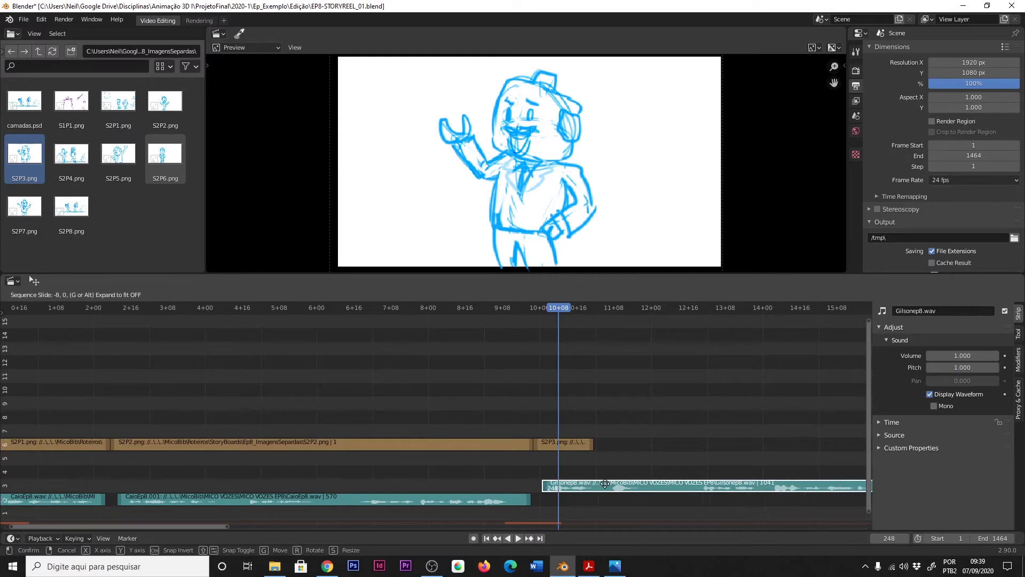
click(598, 483)
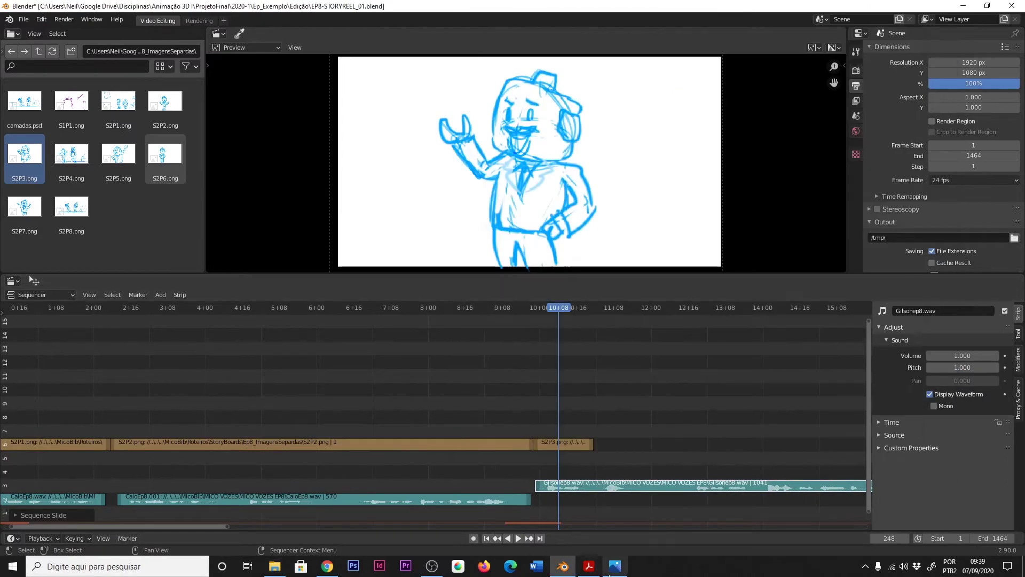
click(607, 567)
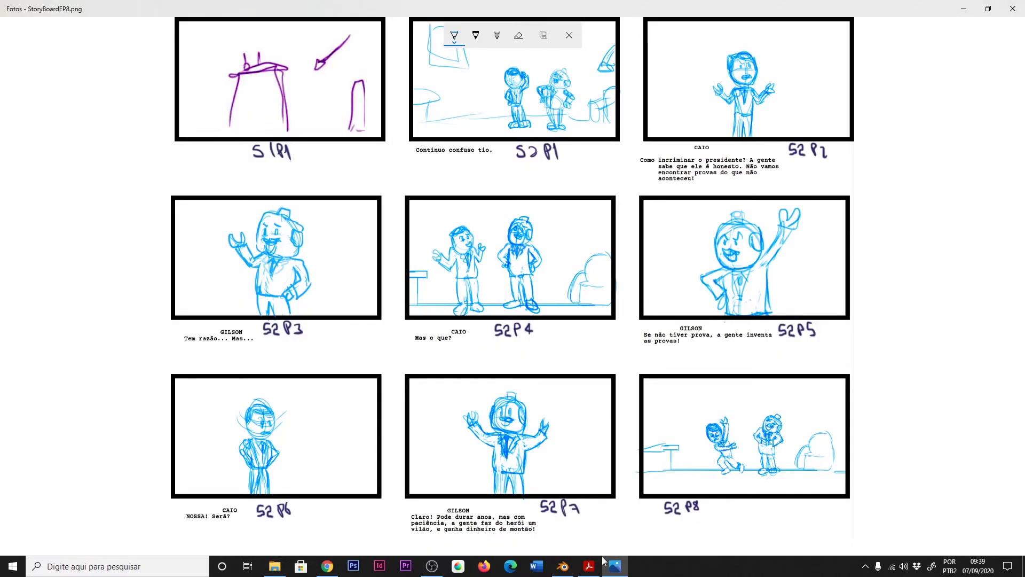
click(604, 561)
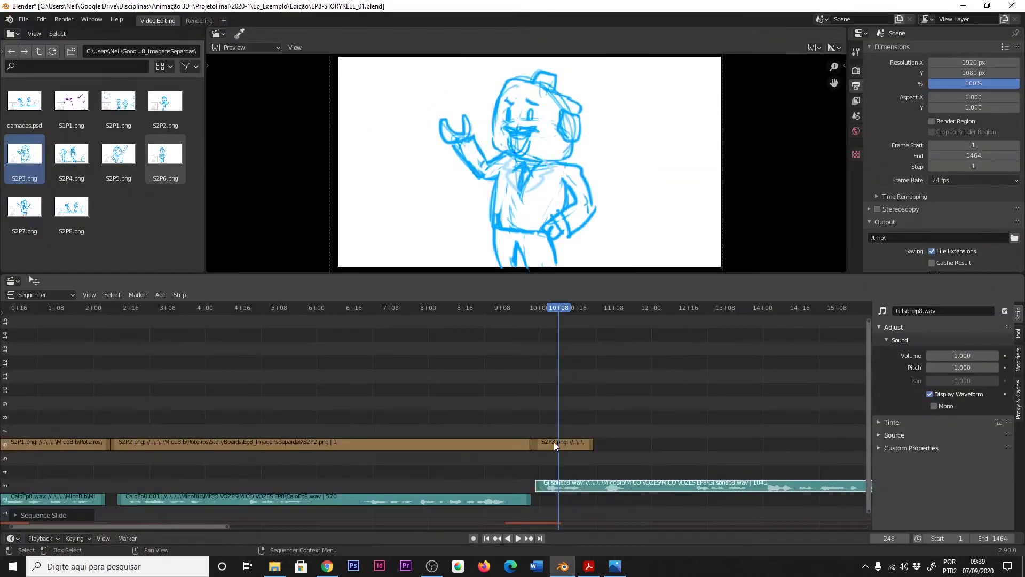
- Split Gilson's voice strip at frame 289
click(573, 309)
key(space)
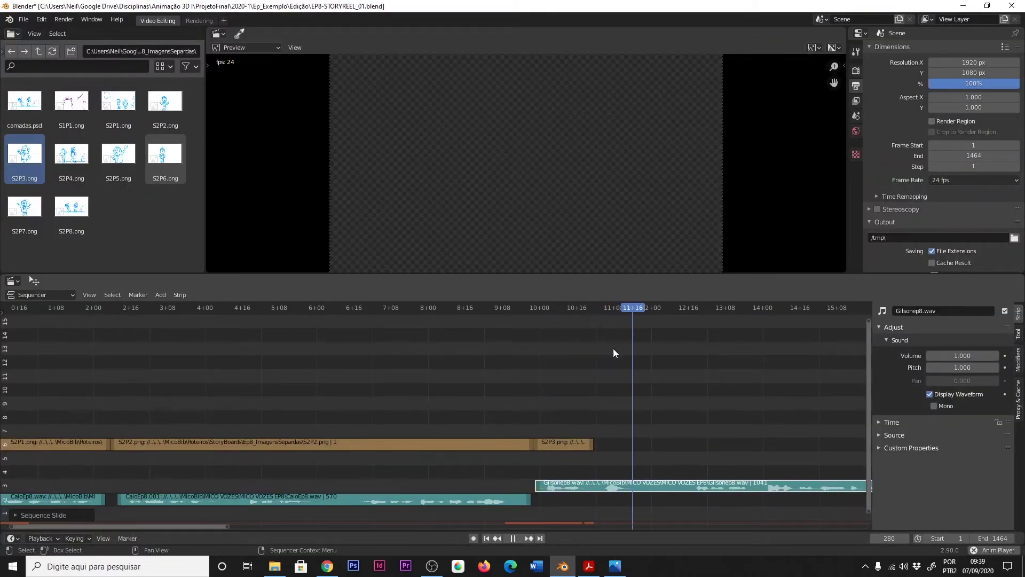
key(space)
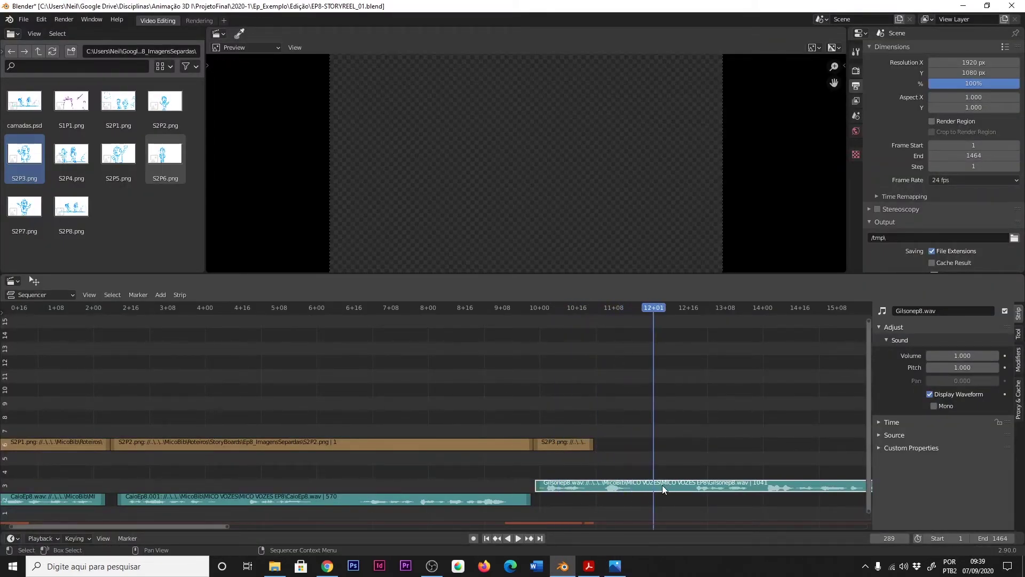
key(k)
- Lengthen S2P3 and move the second Gilson piece later to leave a gap
click(591, 445)
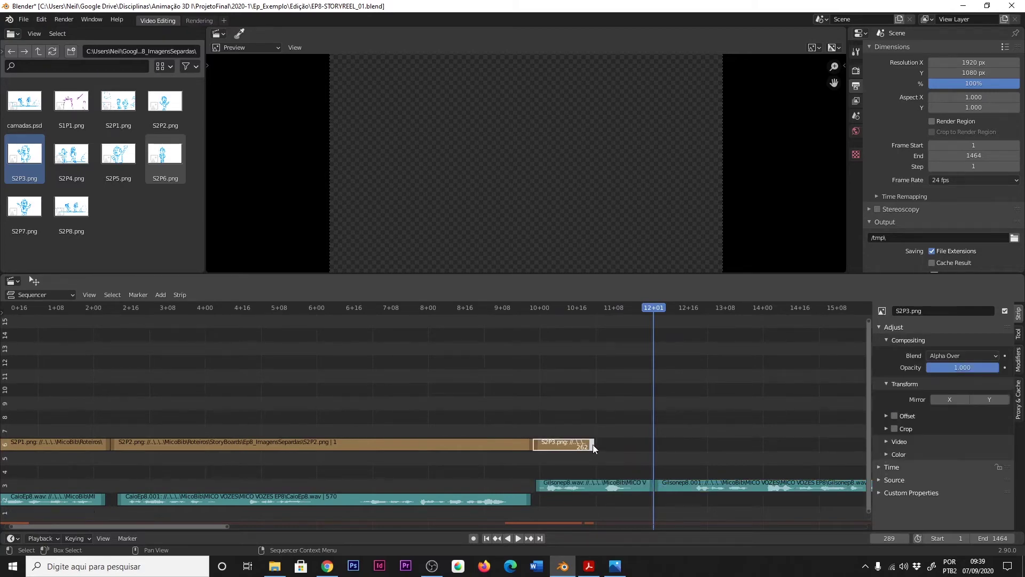
drag(595, 444, 654, 445)
click(688, 483)
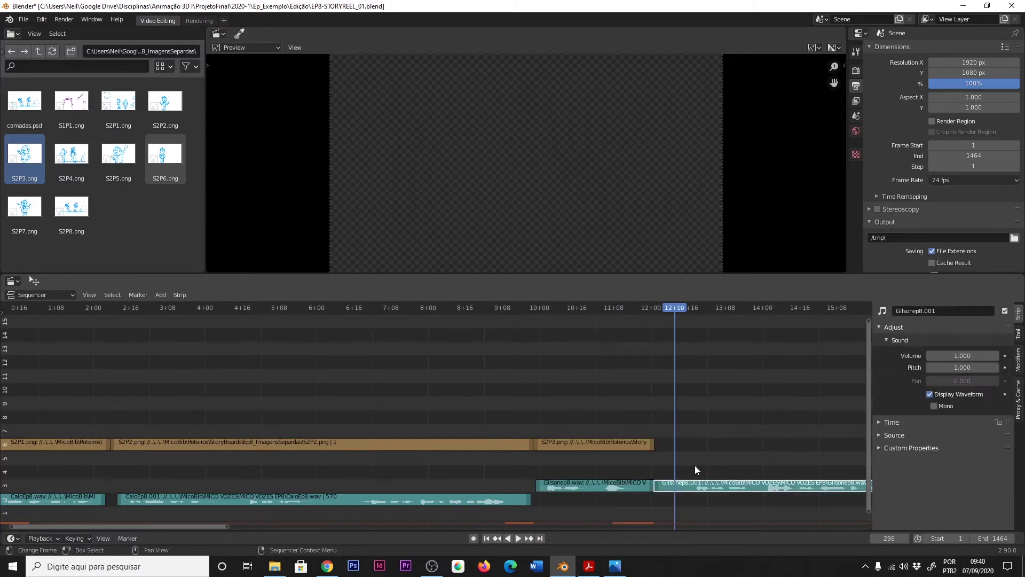
key(g)
click(726, 472)
- Scrub frames 266–282 to review the S2P3 section against the storyboard
click(600, 307)
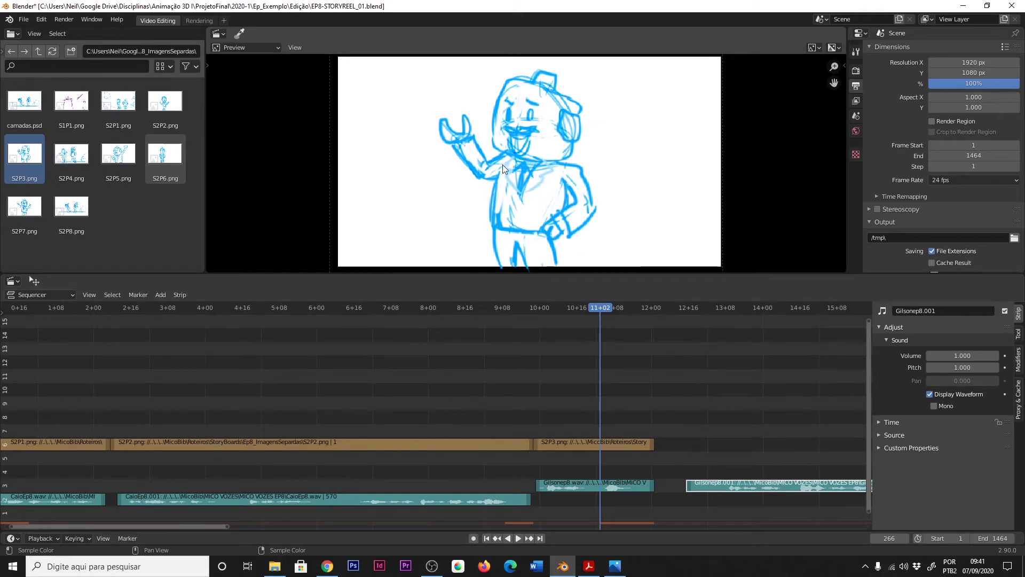
mouse_move(600, 310)
mouse_down()
mouse_move(578, 309)
mouse_move(600, 310)
mouse_up()
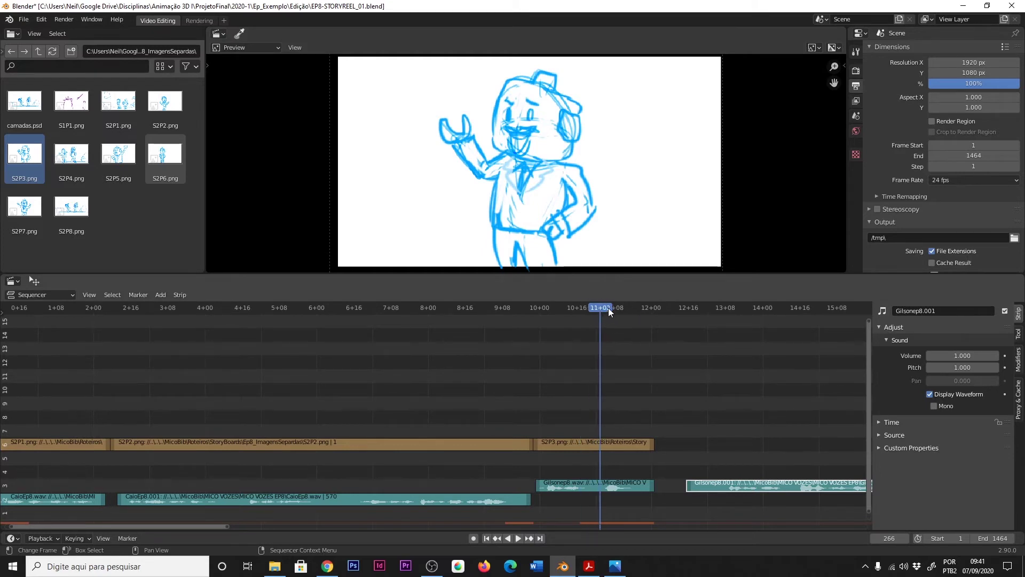
drag(608, 308, 621, 313)
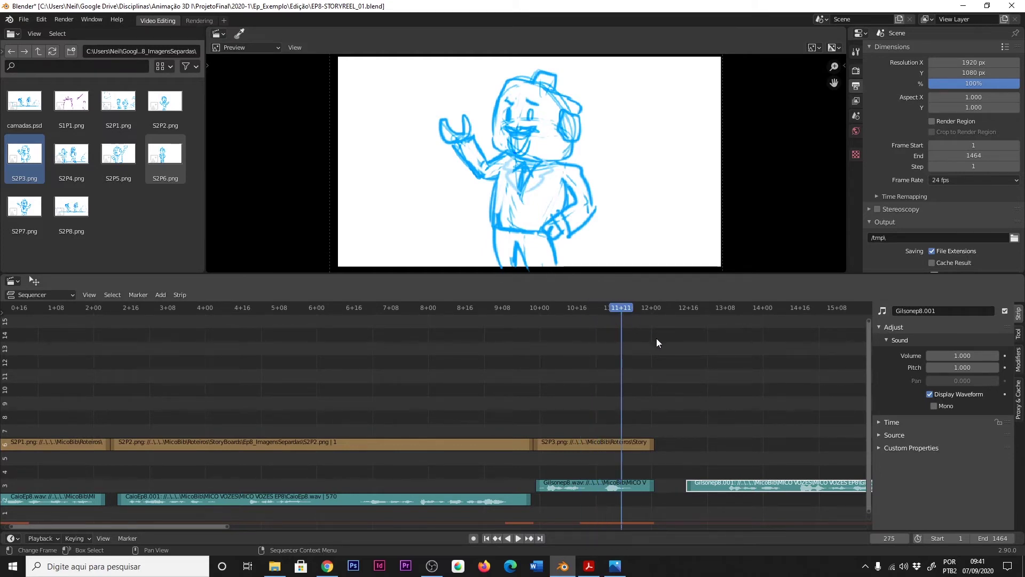
drag(628, 310, 643, 350)
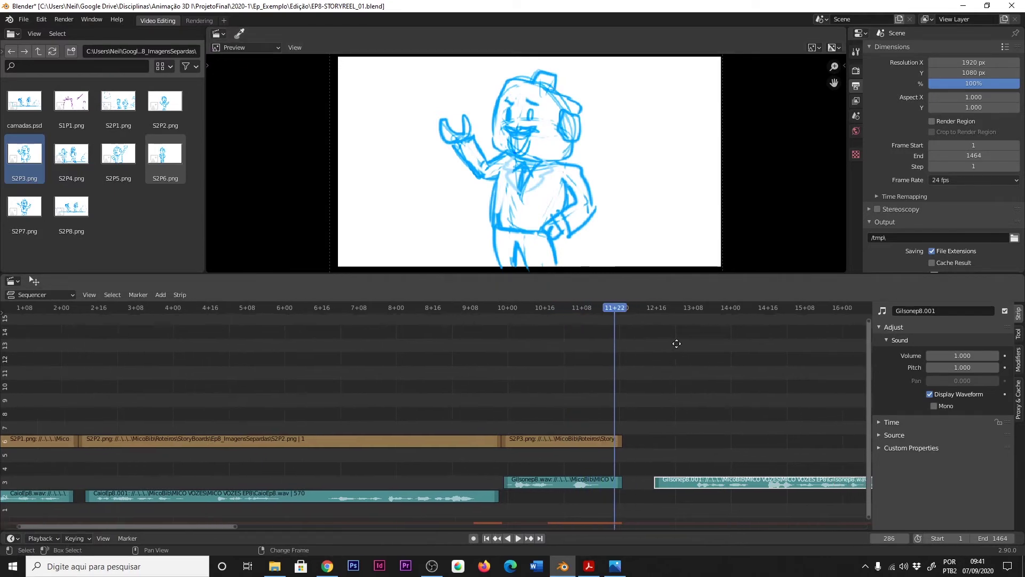
key(alt+Tab)
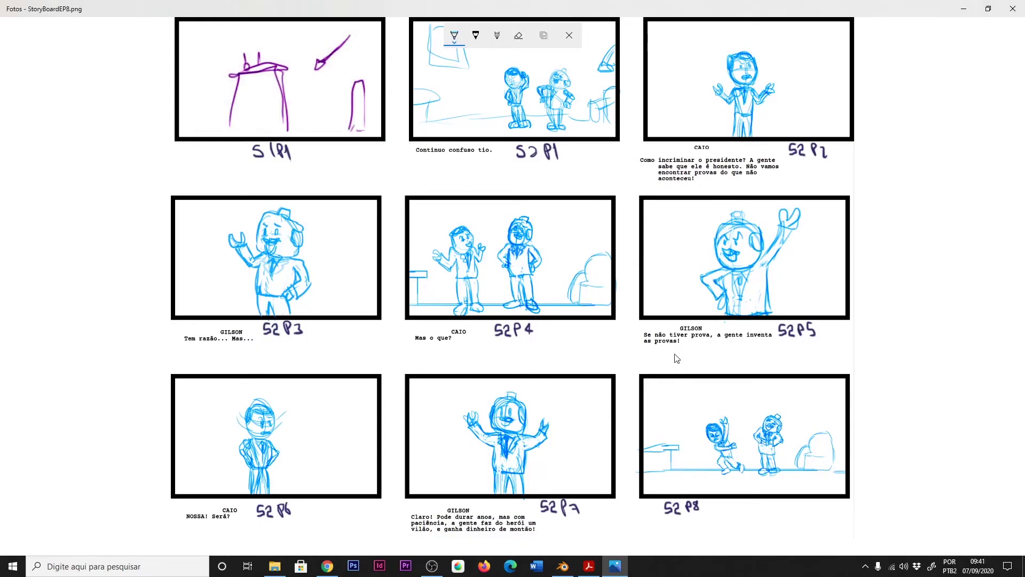
- Compare the Photos storyboard with the Blender reel, ending on the S2P3 panel in Blender
key(alt+Tab)
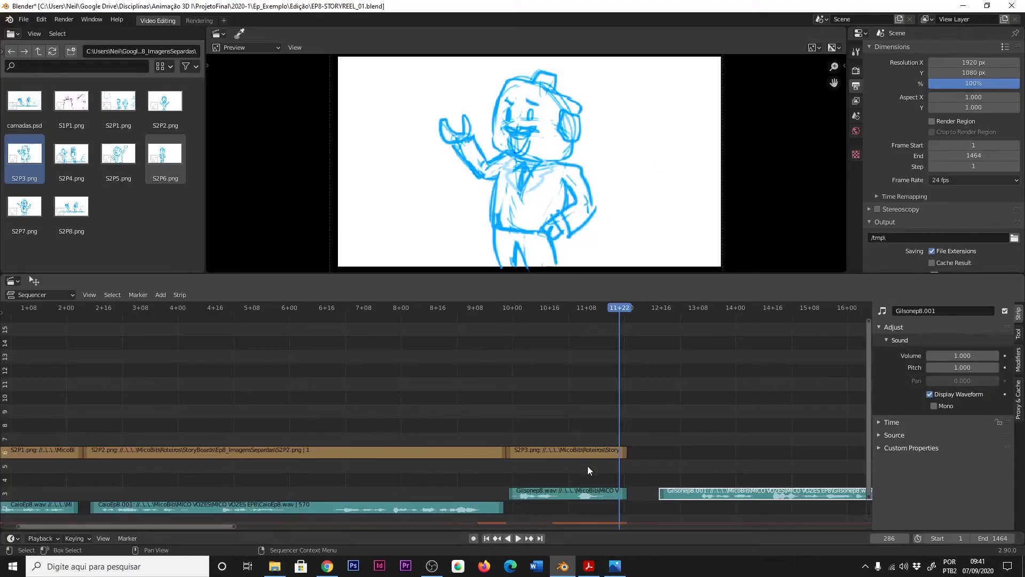
key(alt+Tab)
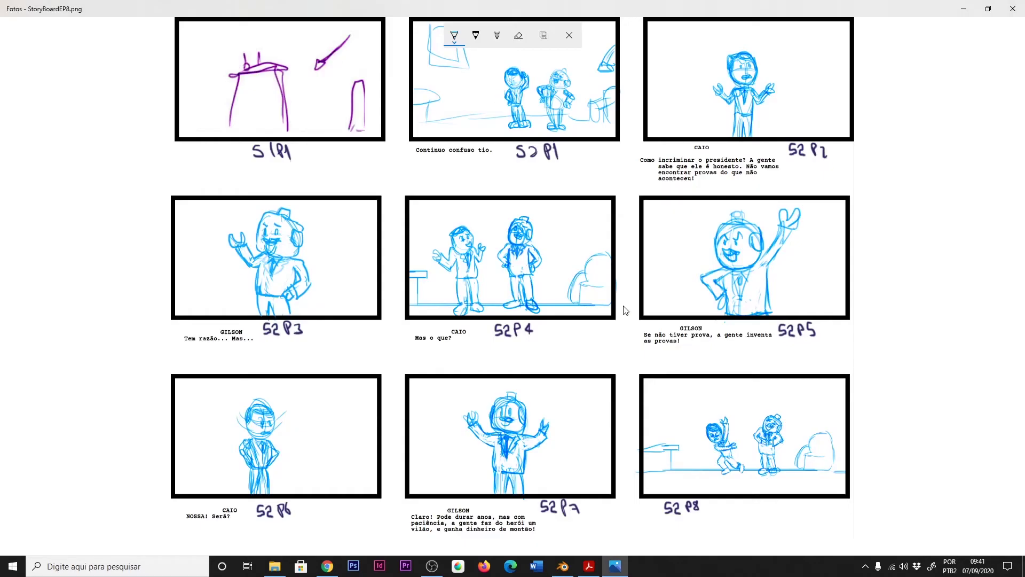
key(alt+Tab)
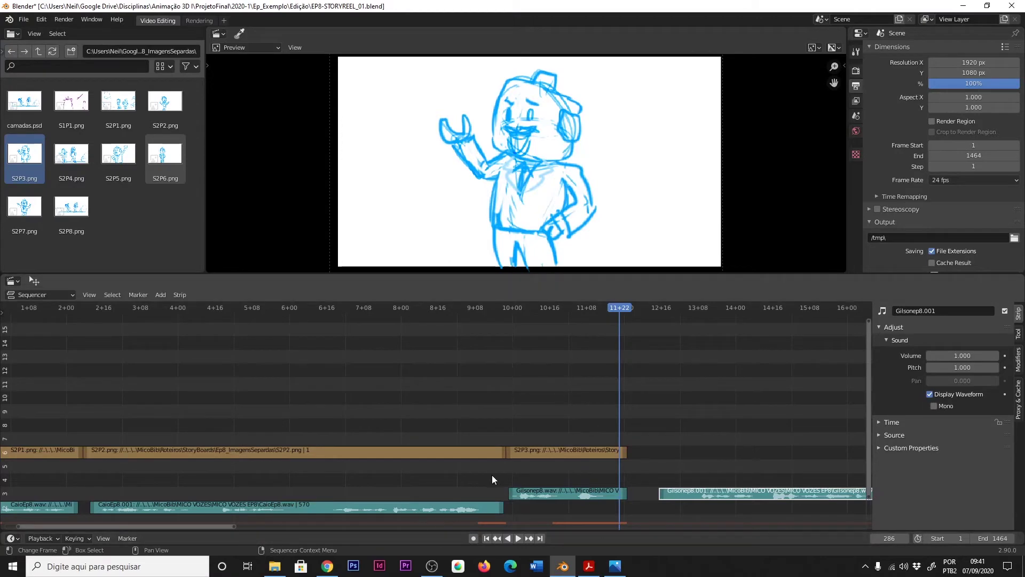
scroll(492, 475, up, 2)
scroll(480, 427, up, 2)
key(alt+Tab)
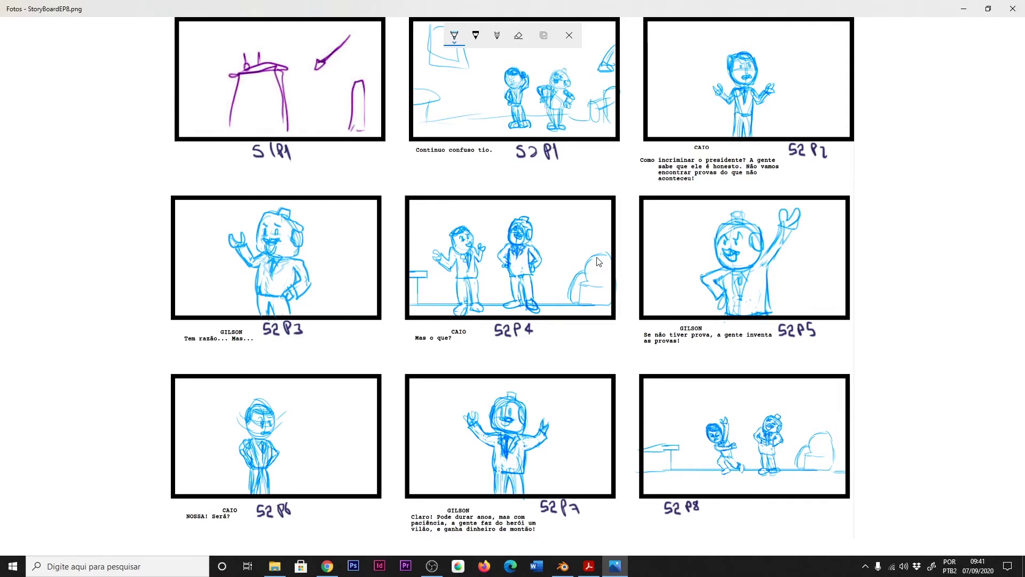
key(alt+Tab)
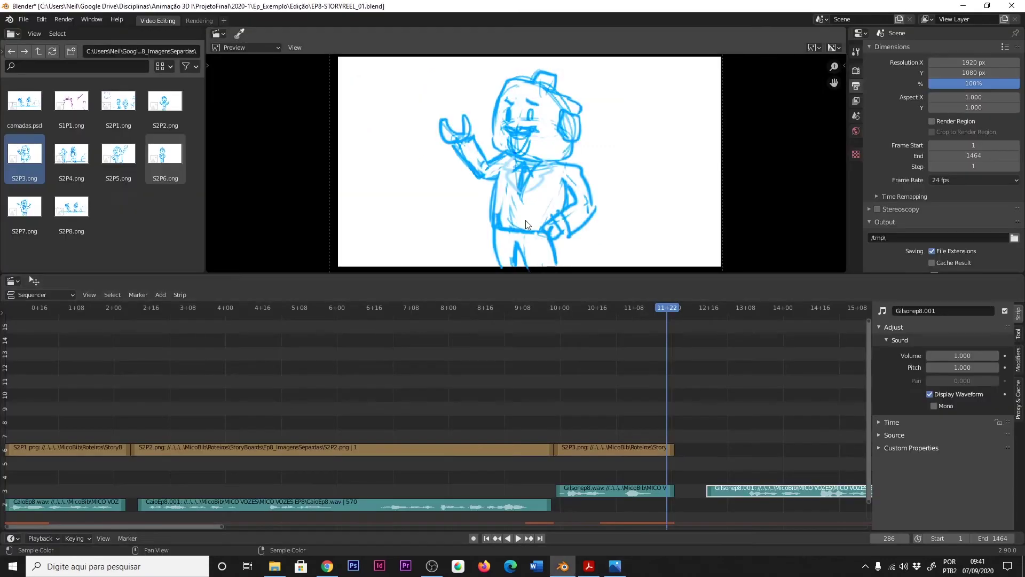
- Play the reel to frame 280 and move the second Gilson voice piece up to channel 4
middle_drag(605, 430, 575, 427)
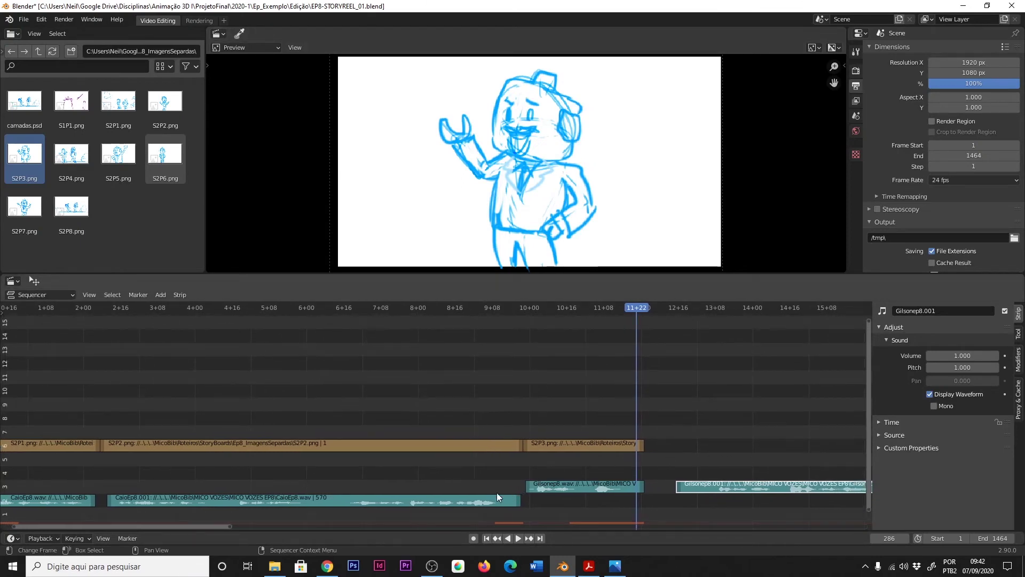
click(344, 309)
key(space)
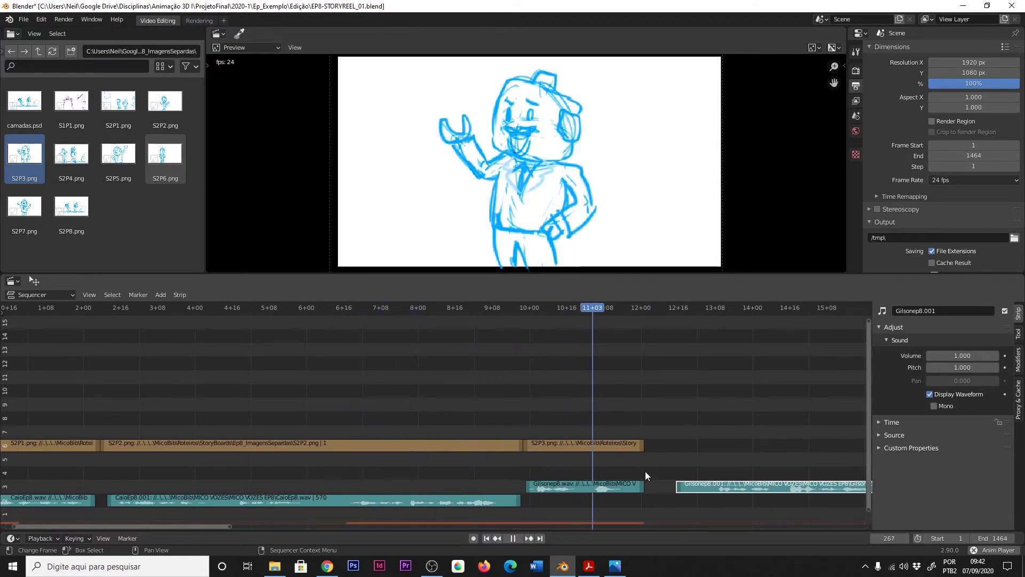
key(space)
mouse_move(655, 478)
middle_down()
mouse_move(636, 377)
mouse_move(494, 359)
mouse_move(465, 345)
middle_up()
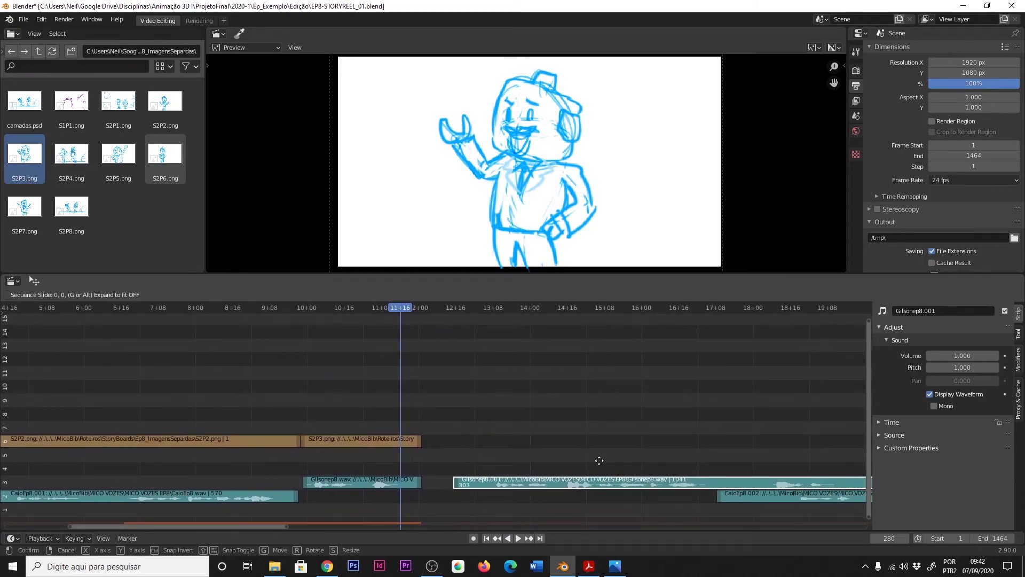
drag(623, 481, 809, 467)
- Slide CaioEp8.002 much earlier, then nudge it later to start at frame 319
click(761, 505)
drag(760, 504, 451, 510)
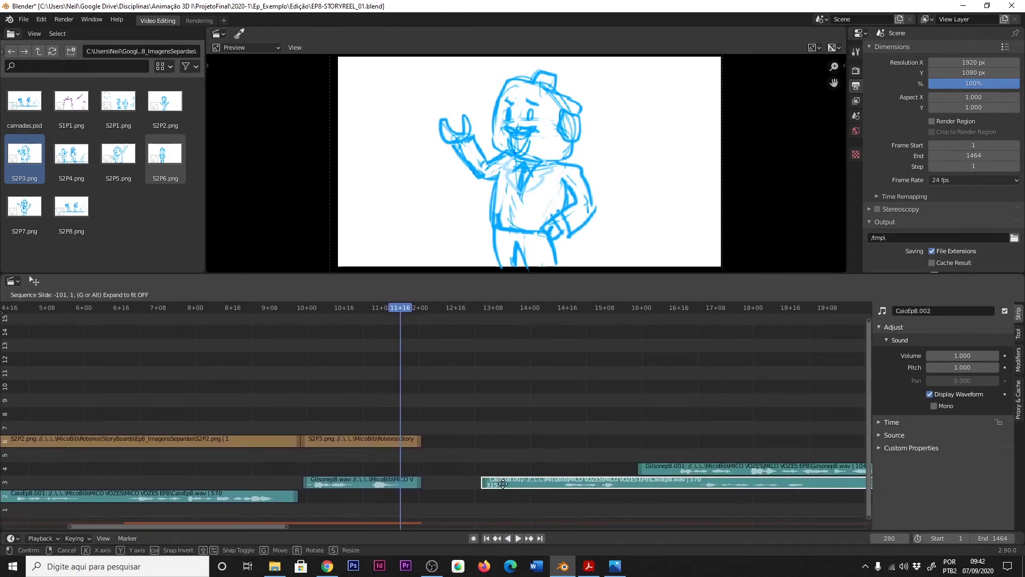
drag(399, 307, 420, 314)
key(space)
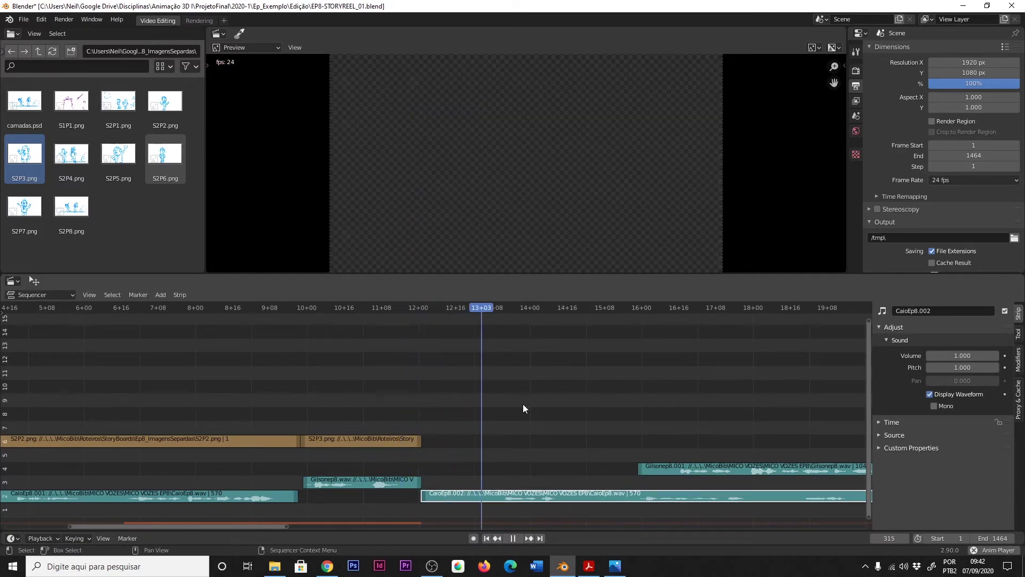
key(space)
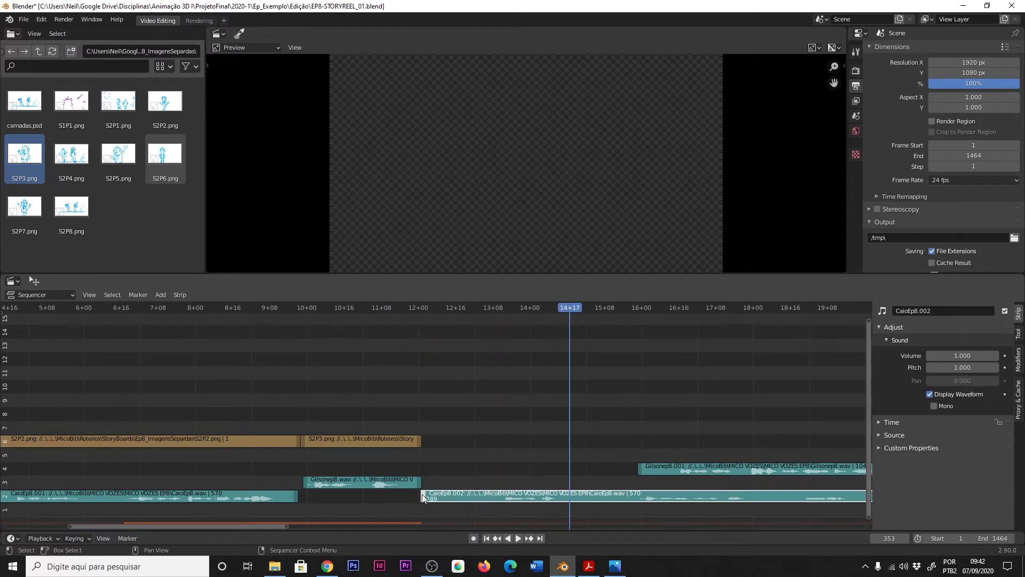
drag(421, 494, 507, 502)
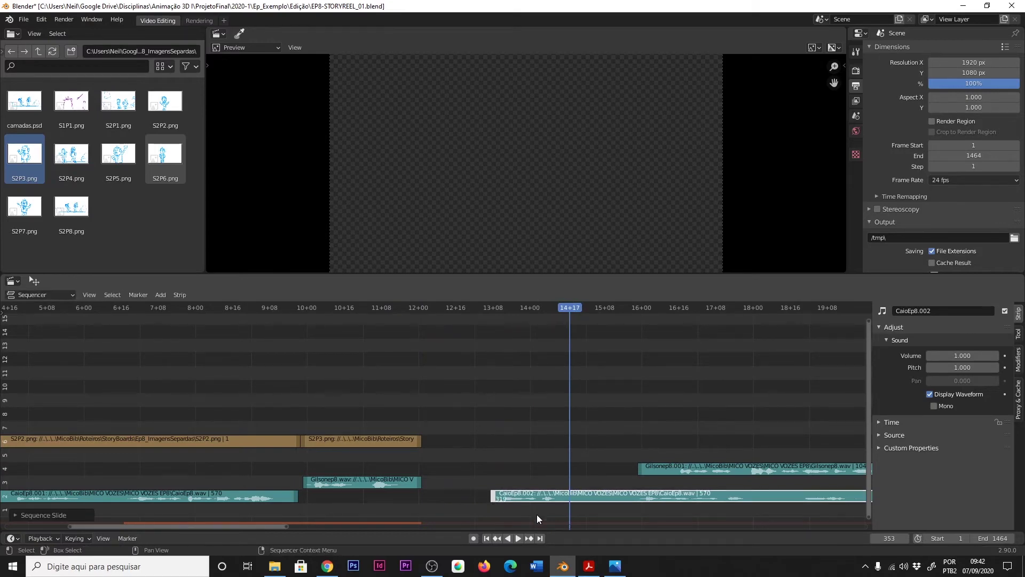
- Split CaioEp8.002 at frame 356 and slide its first part back to S2P3's end
mouse_move(537, 518)
ctrl+middle_down()
mouse_move(564, 464)
mouse_move(500, 472)
mouse_move(472, 430)
ctrl+middle_up()
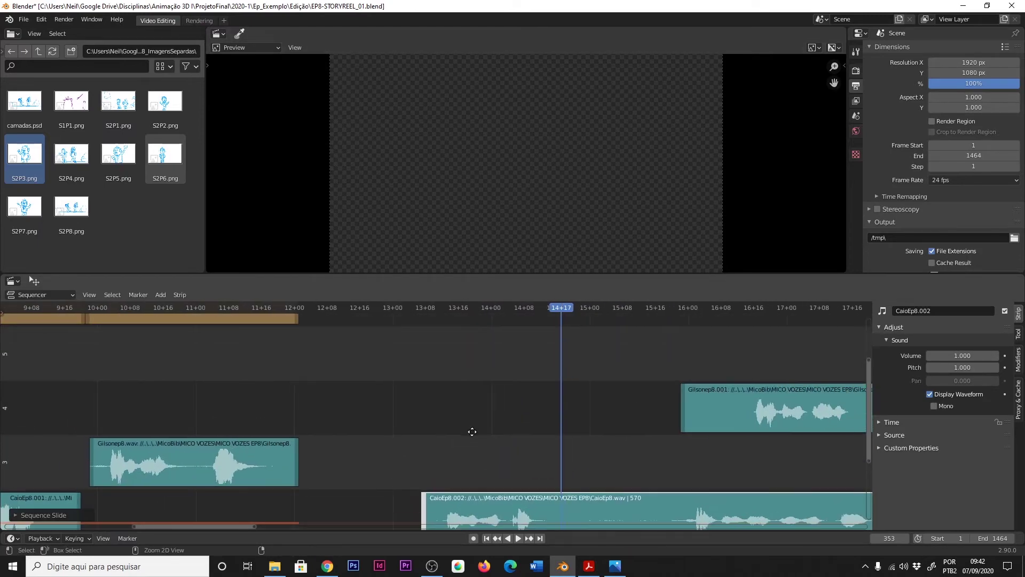
ctrl+middle_drag(472, 431, 423, 354)
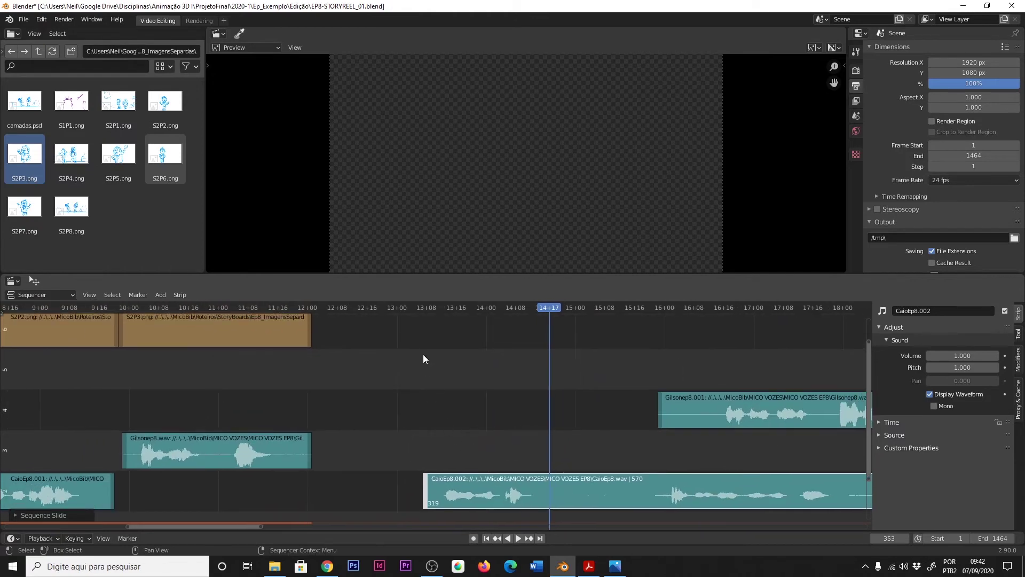
click(418, 307)
key(space)
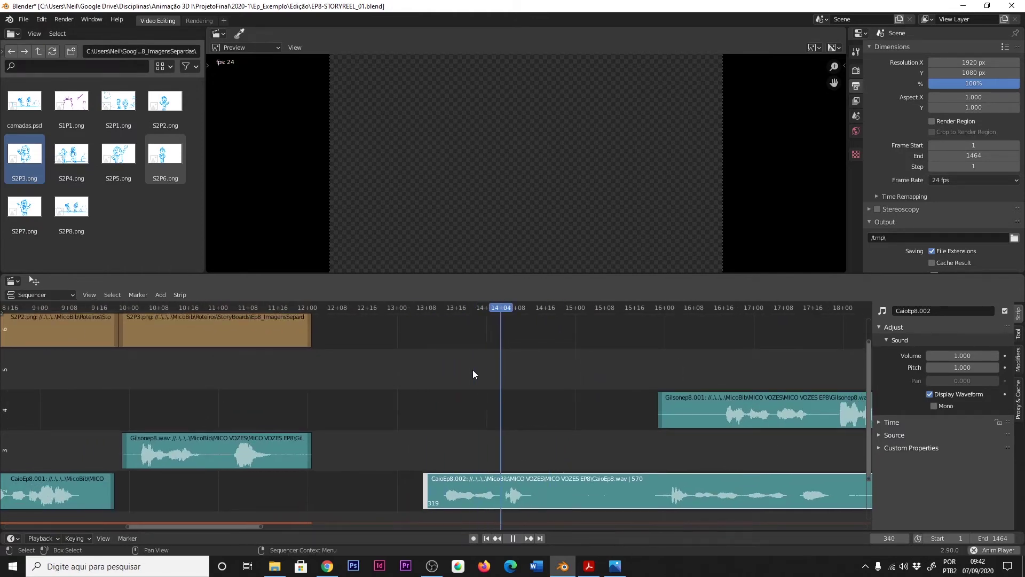
key(space)
key(k)
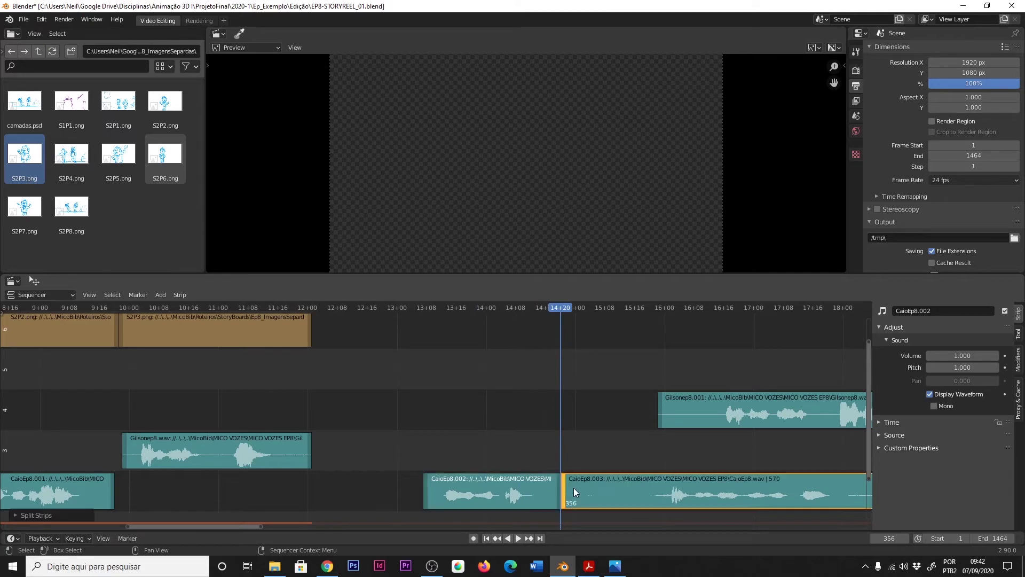
click(511, 485)
key(g)
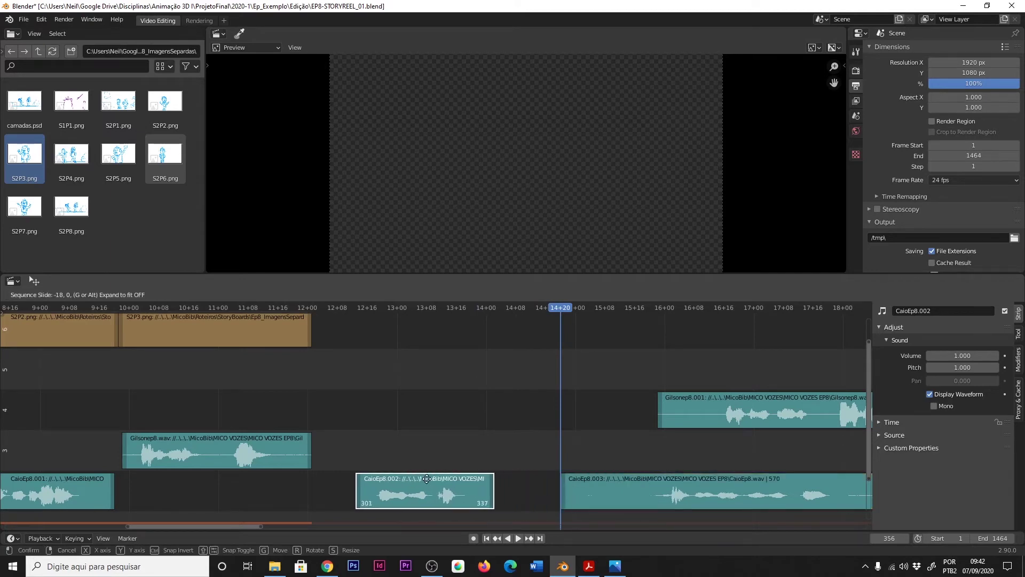
click(388, 479)
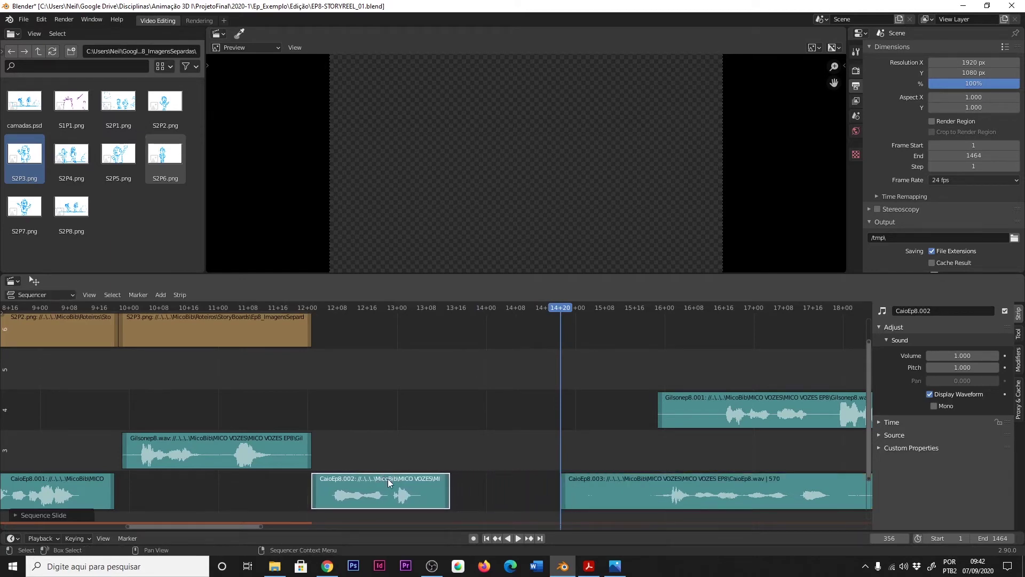
- Scrub back from frame 290 to review the new voice timing
click(313, 307)
mouse_move(370, 332)
middle_down()
mouse_move(435, 386)
mouse_move(435, 369)
middle_up()
click(372, 307)
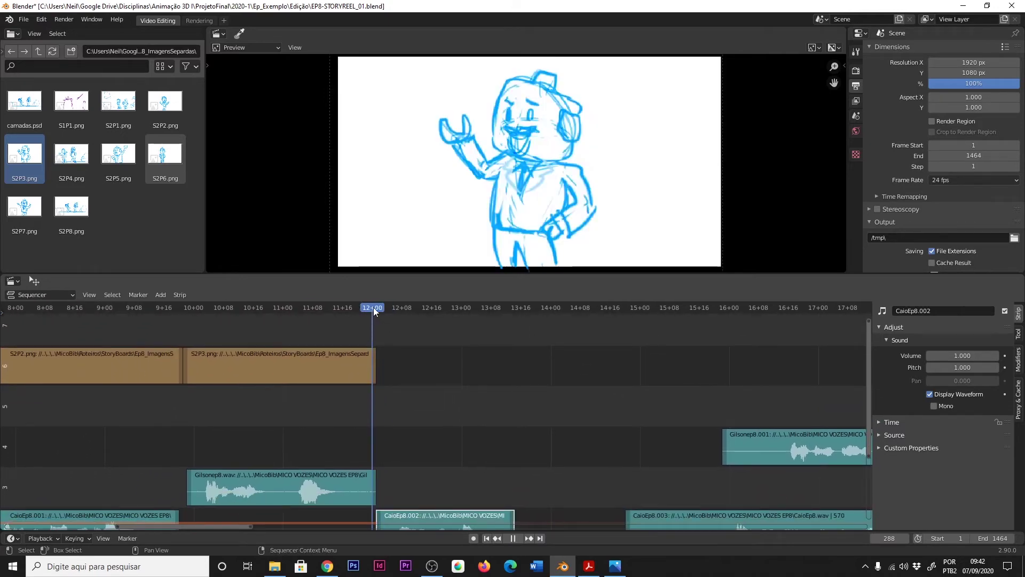
key(space)
- Add S2P4.png on channel 6 after S2P3 and lengthen it to fit the dialogue
click(79, 146)
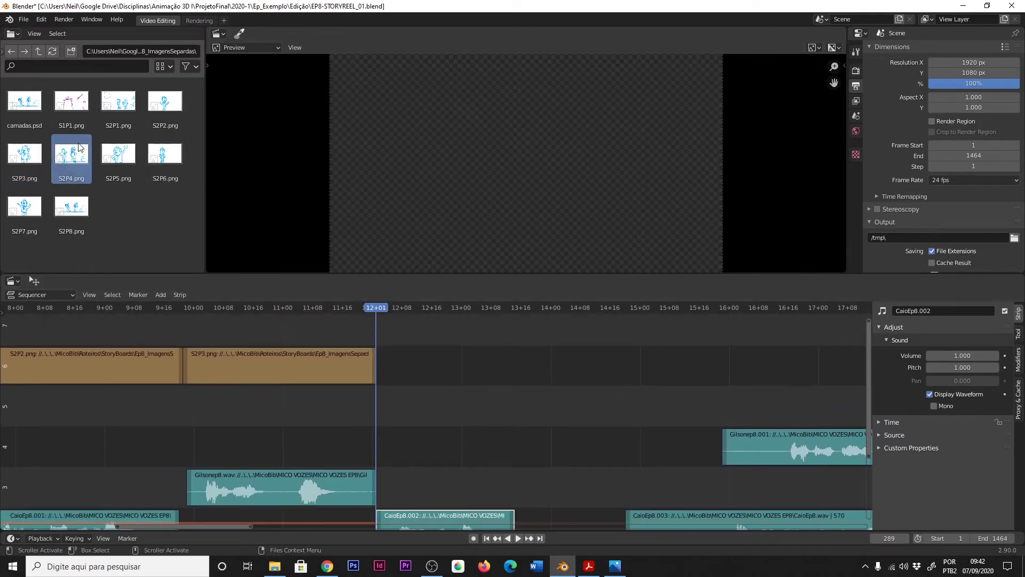
drag(69, 156, 433, 377)
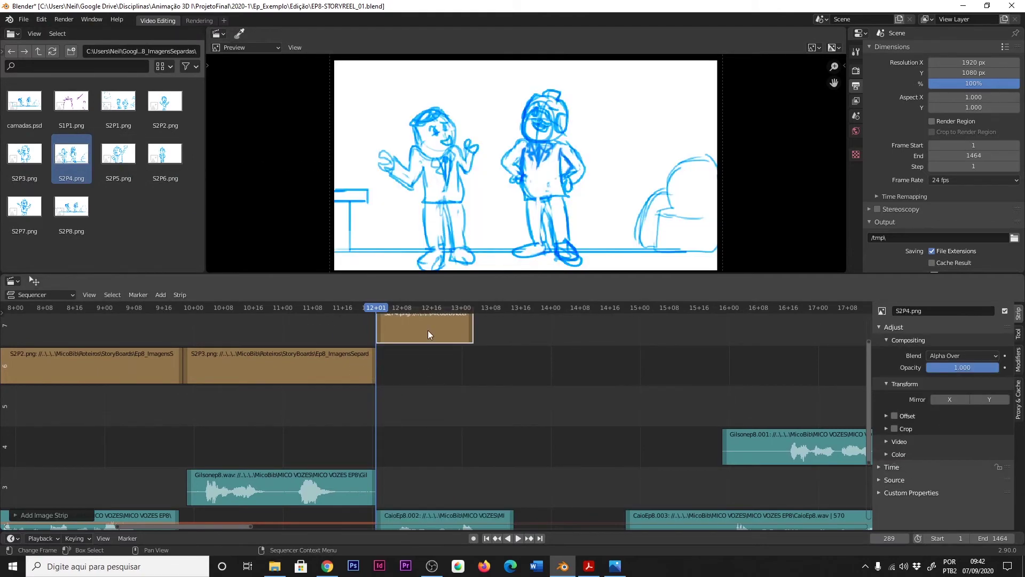
drag(428, 335, 428, 374)
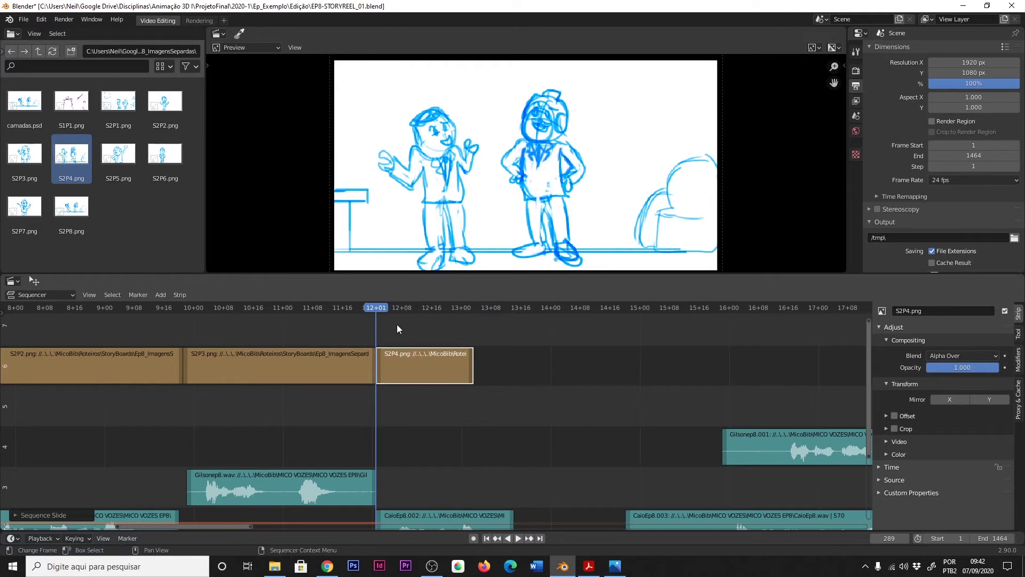
key(space)
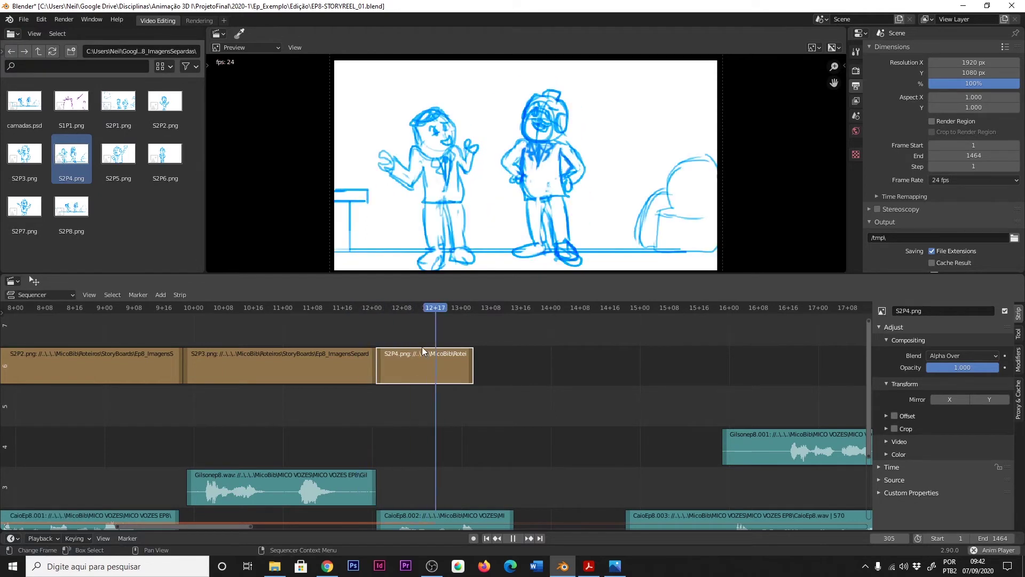
key(space)
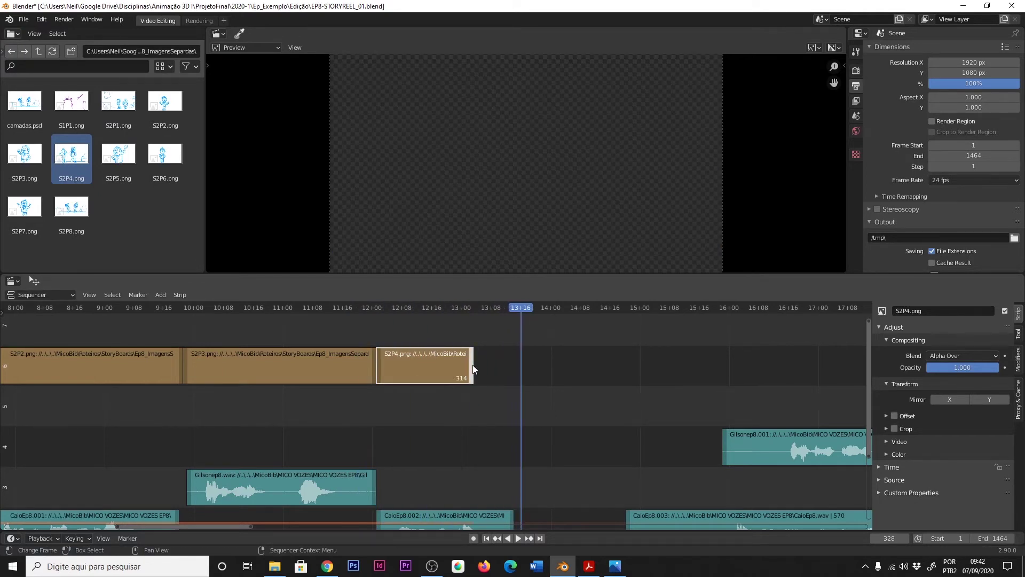
mouse_move(473, 368)
mouse_down()
mouse_move(532, 379)
mouse_move(524, 380)
mouse_up()
- Split the Gilsonep8.001 voice at the next line and move the first part to channel 3
click(776, 438)
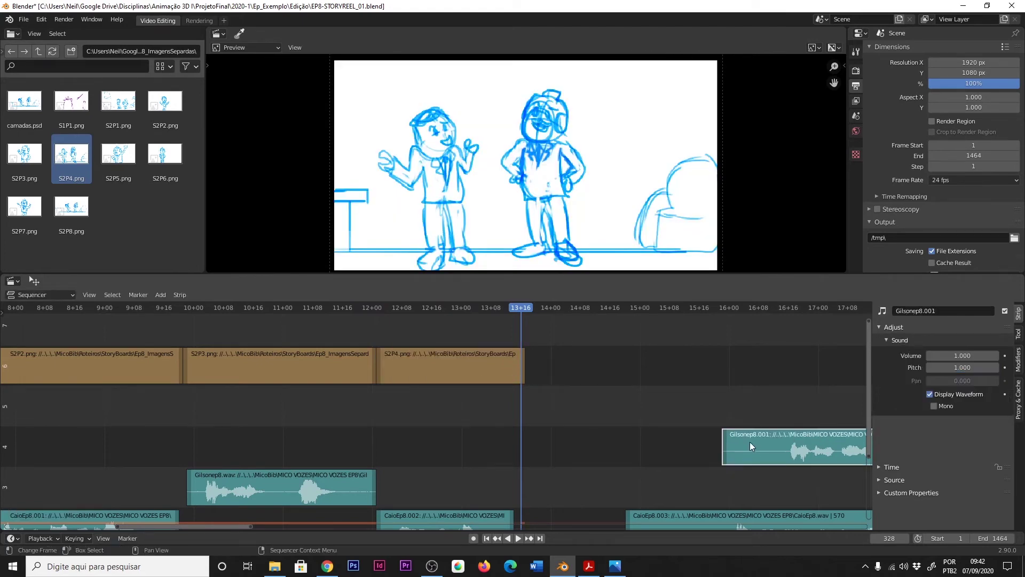
drag(769, 311, 751, 322)
key(space)
key(space)
click(664, 514)
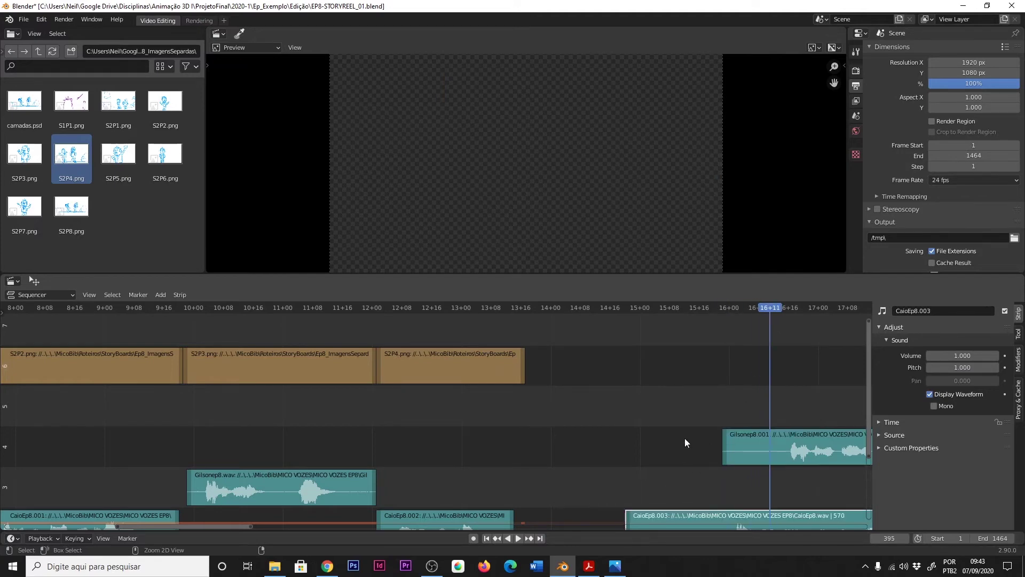
ctrl+middle_drag(687, 441, 614, 455)
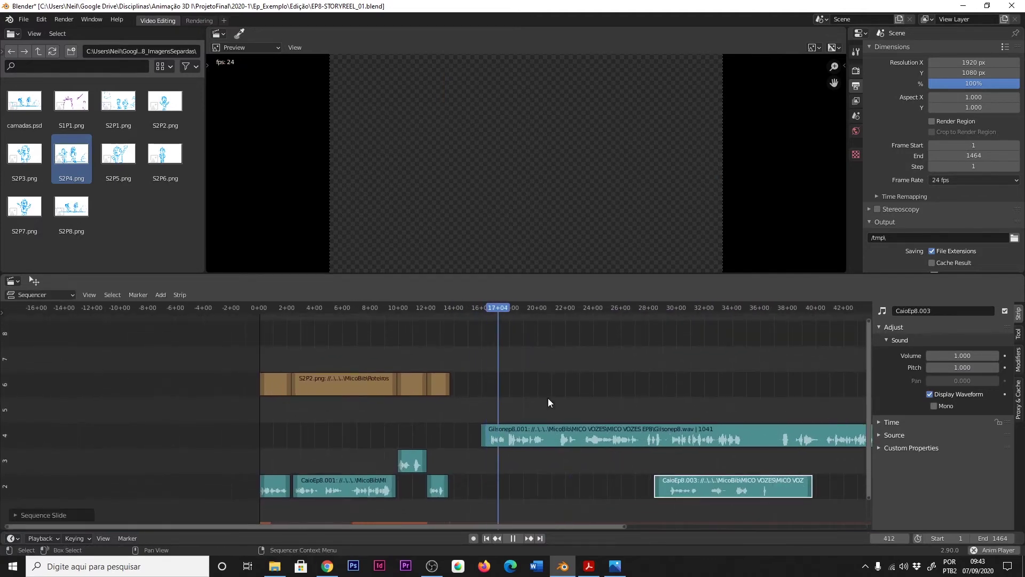
key(alt+Tab)
key(alt+Tab)
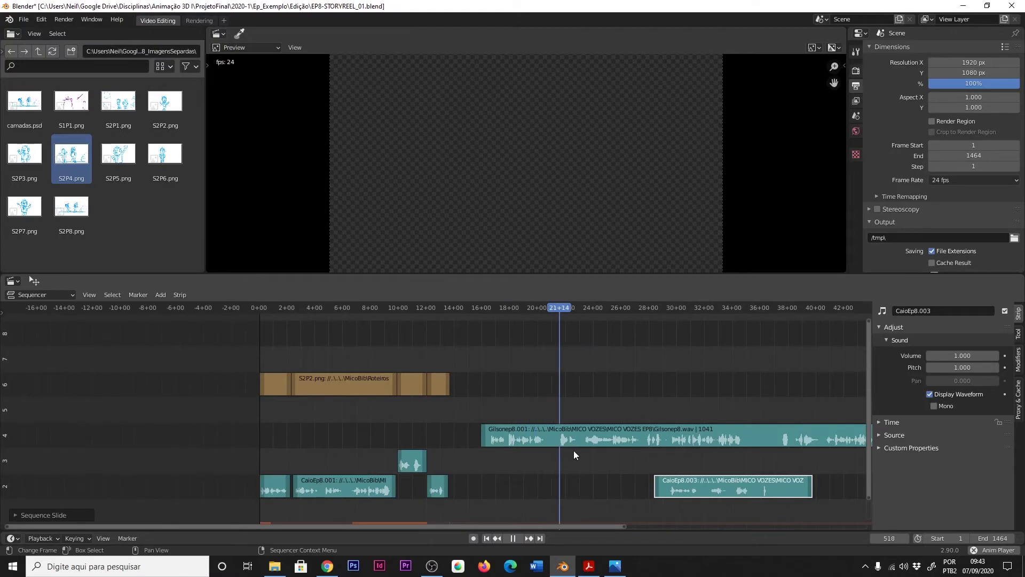
key(space)
key(k)
drag(533, 433, 503, 459)
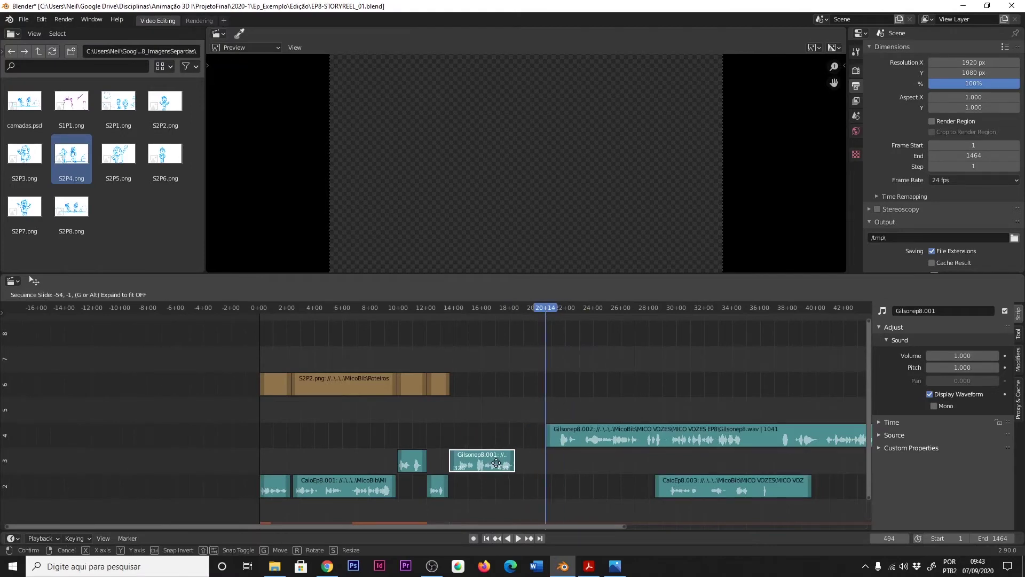
ctrl+middle_drag(503, 460, 507, 407)
scroll(508, 407, down, 3)
- Add S2P5.png at the playhead right after the end of S2P4
click(465, 308)
click(480, 309)
mouse_move(118, 155)
mouse_down()
mouse_move(502, 318)
mouse_move(496, 342)
mouse_up()
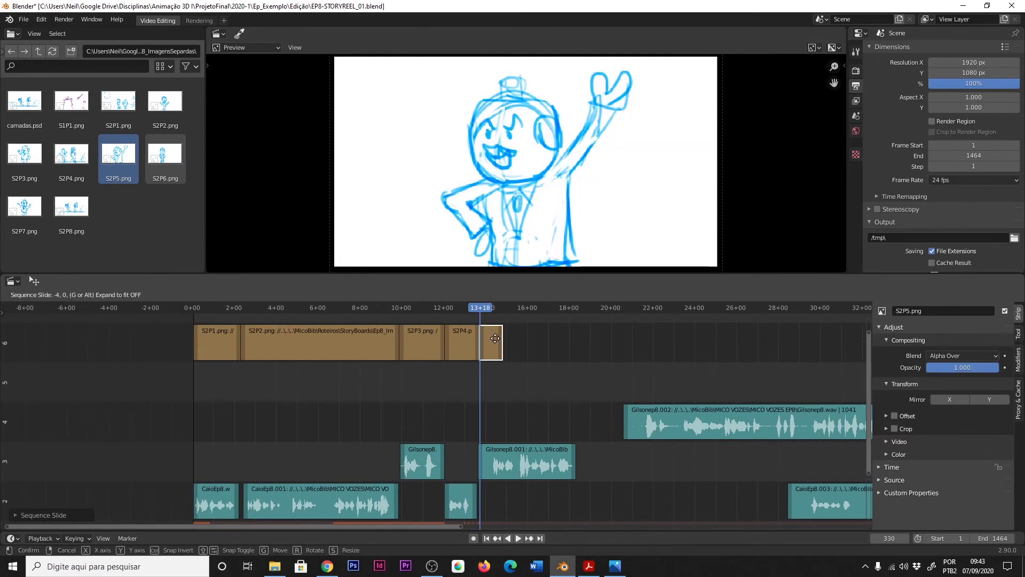
- Drop S2P5 on channel 6, lengthen it, and save the project
click(464, 309)
ctrl+middle_drag(495, 328, 612, 368)
click(685, 307)
key(Home)
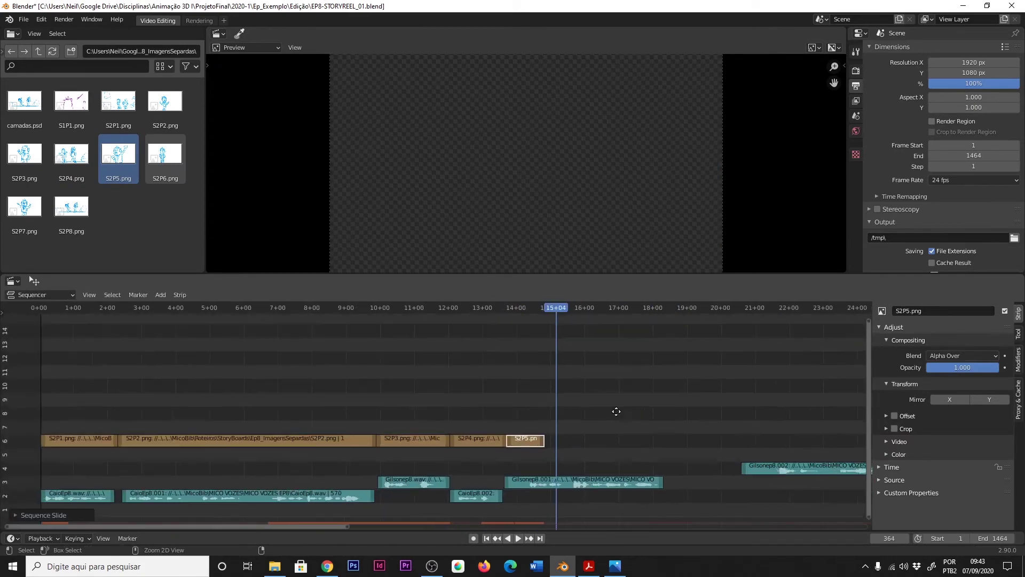
drag(541, 441, 667, 441)
key(ctrl+s)
scroll(498, 370, down, 2)
- Slide CaioEp8.003 earlier so it starts right after S2P5, near frame 478
click(615, 473)
drag(802, 501, 560, 495)
ctrl+middle_drag(522, 319, 494, 429)
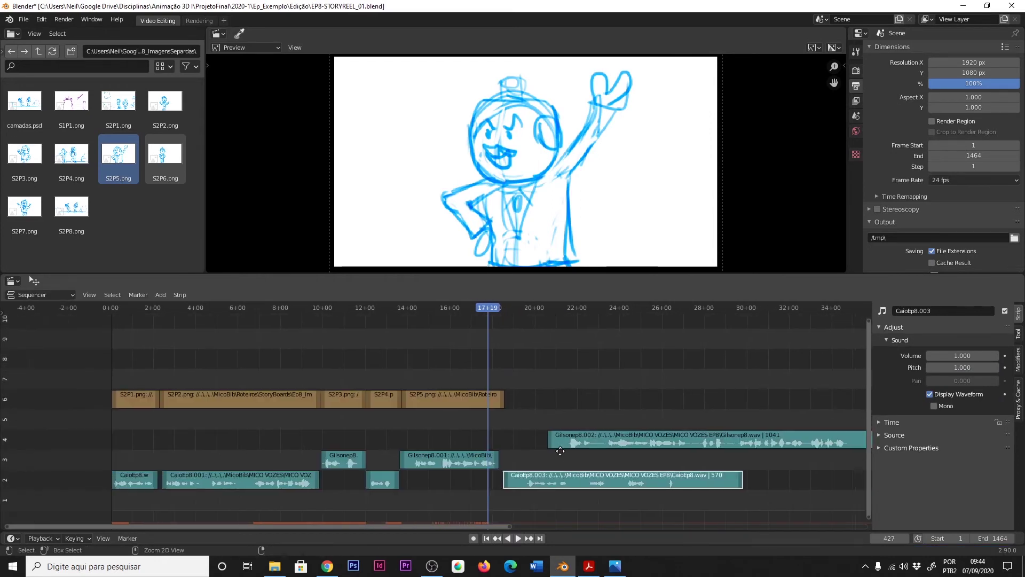
click(504, 354)
drag(504, 354, 498, 353)
- Push Gilsonep8.002 later on channel 4 and check the timing against the storyboard
drag(534, 443, 513, 443)
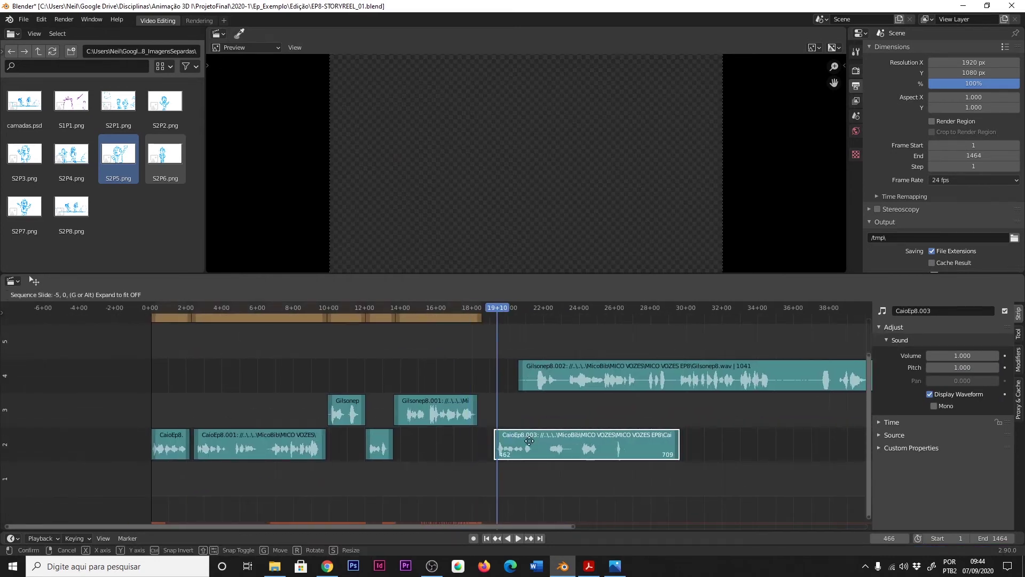
drag(546, 368, 689, 368)
key(space)
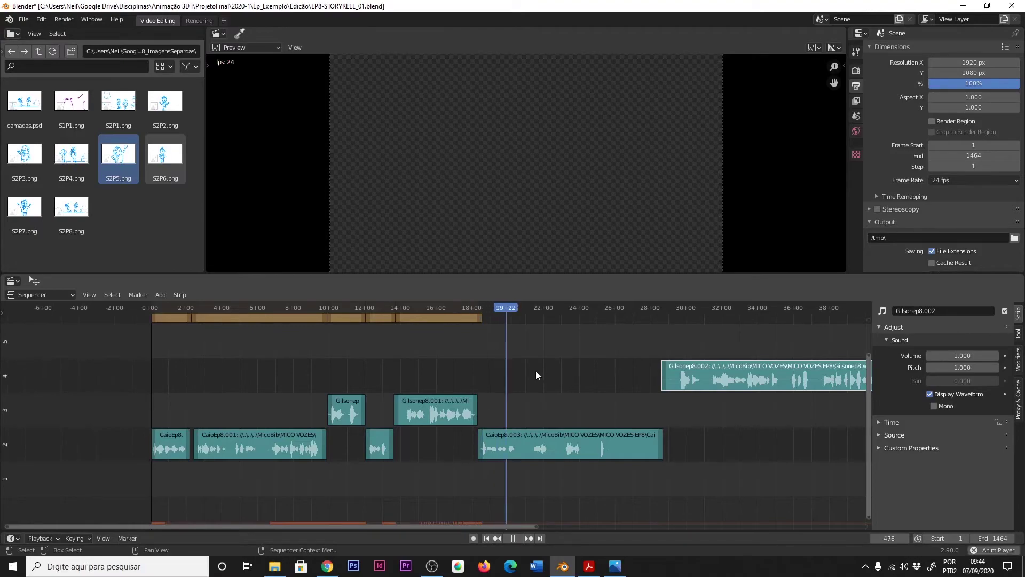
click(396, 316)
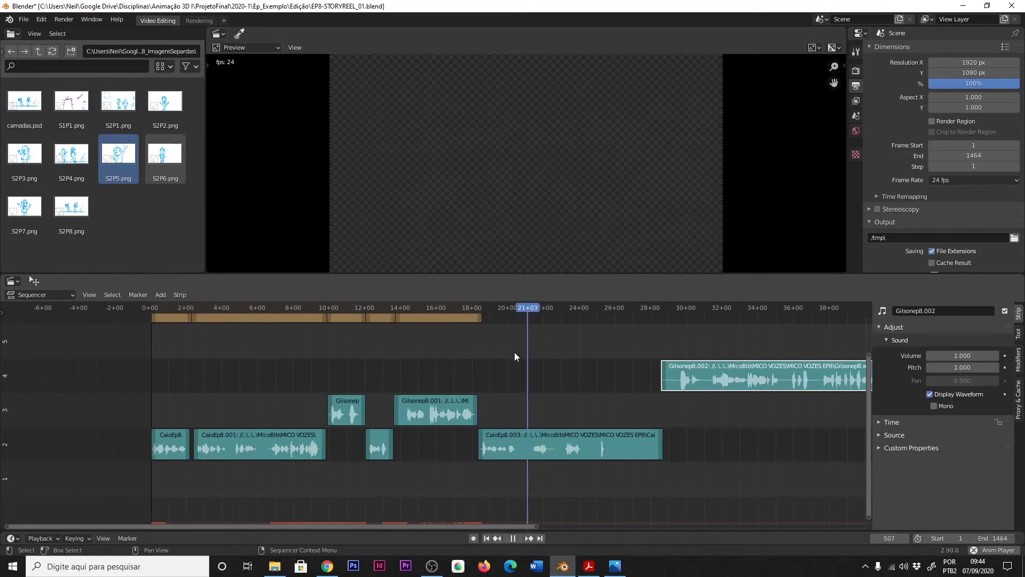
key(alt+Tab)
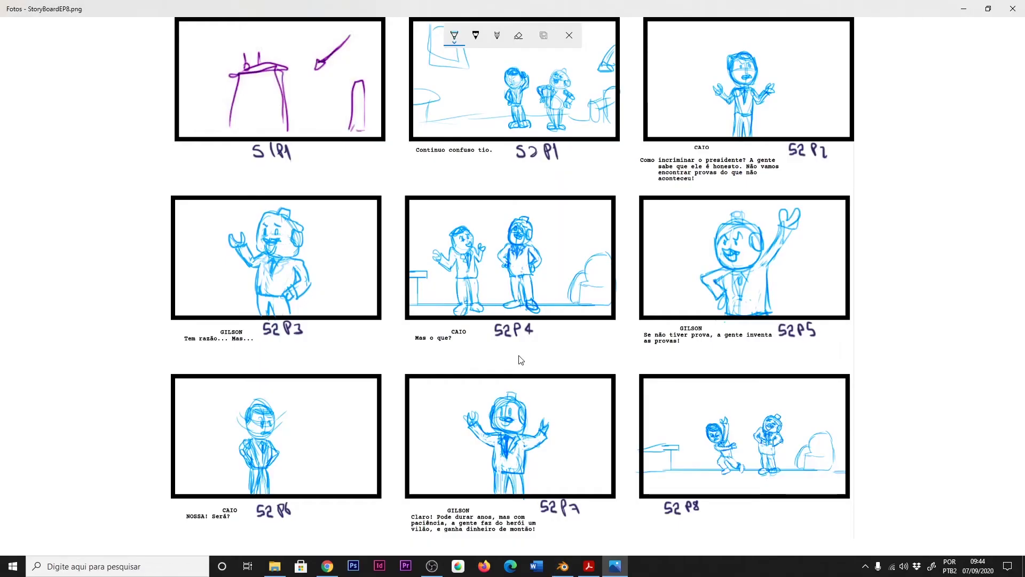
key(alt+Tab)
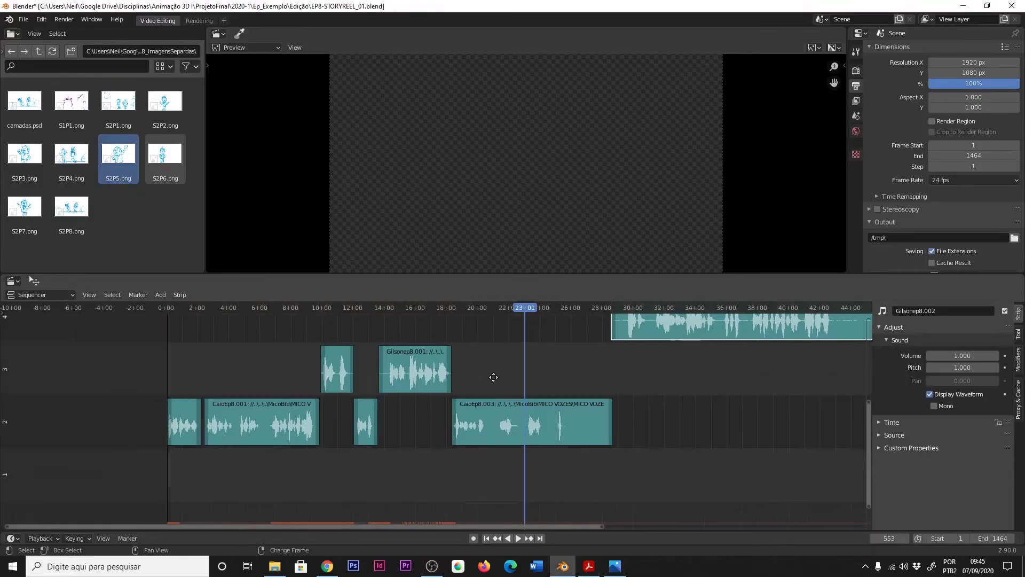
- Trim CaioEp8.003's end, split it at 20+22, and slide the later part right for a pause
key(Home)
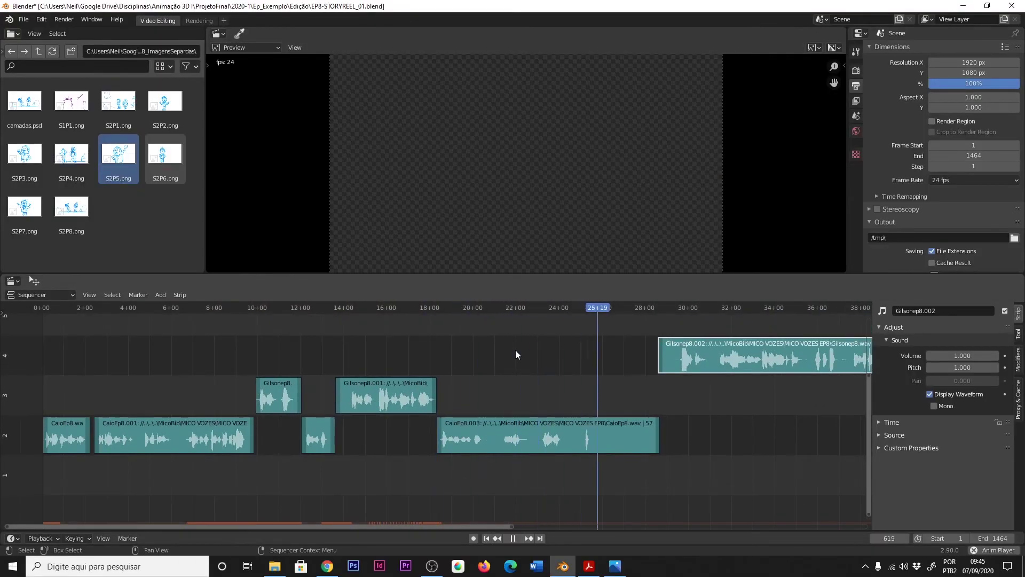
key(space)
drag(500, 307, 568, 306)
drag(660, 437, 588, 417)
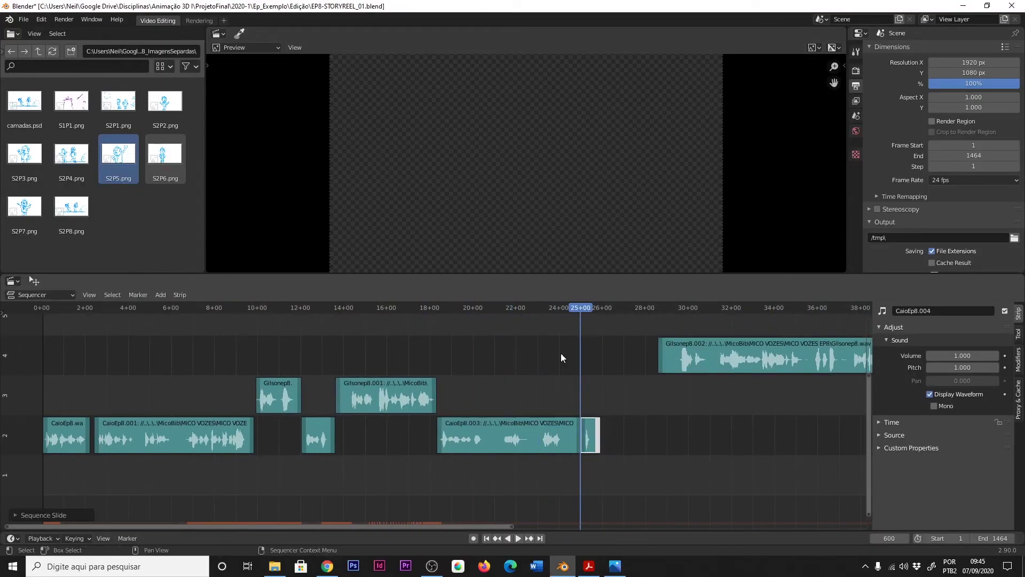
click(447, 306)
key(space)
key(Escape)
key(k)
mouse_move(492, 428)
mouse_down()
mouse_move(560, 430)
mouse_move(540, 439)
mouse_up()
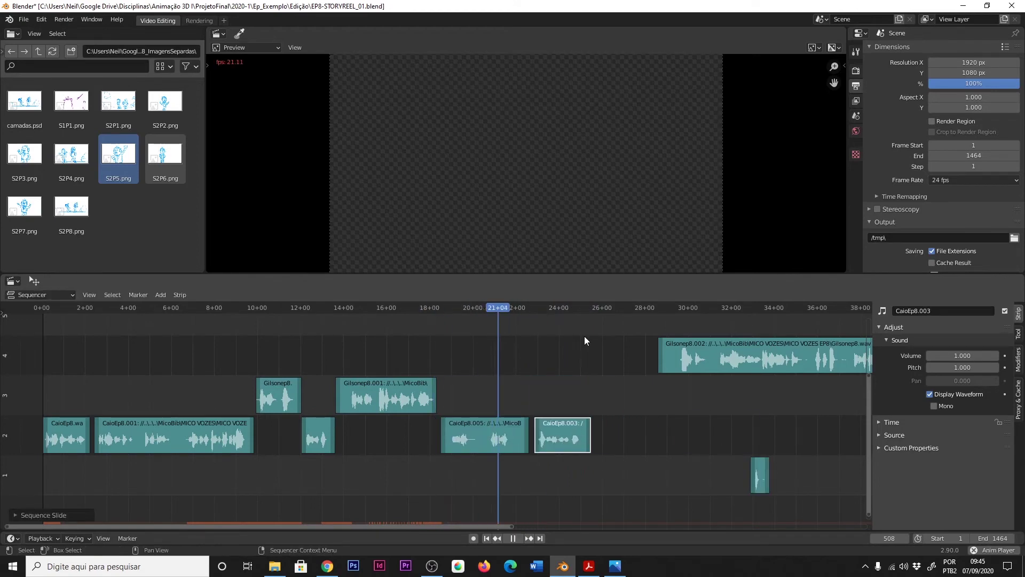
- Bring S2P6.png into the timeline after S2P5
click(540, 439)
drag(436, 307, 471, 308)
mouse_move(165, 154)
mouse_down()
mouse_move(255, 205)
mouse_move(495, 377)
mouse_up()
- Drop S2P6 on channel 6, lengthen it, and save the project
click(490, 366)
scroll(434, 379, up, 8)
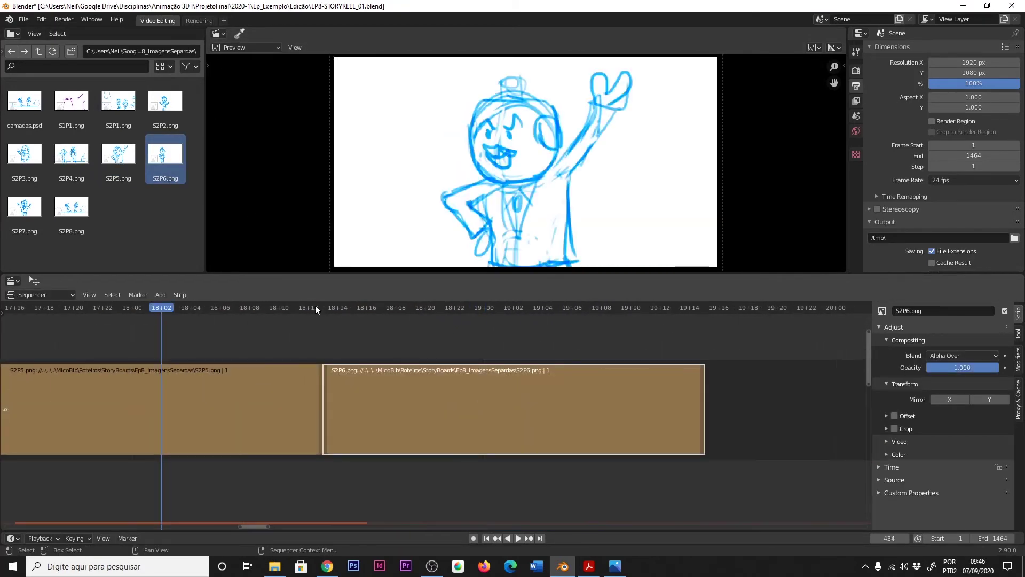
scroll(495, 425, down, 5)
scroll(470, 395, down, 3)
key(space)
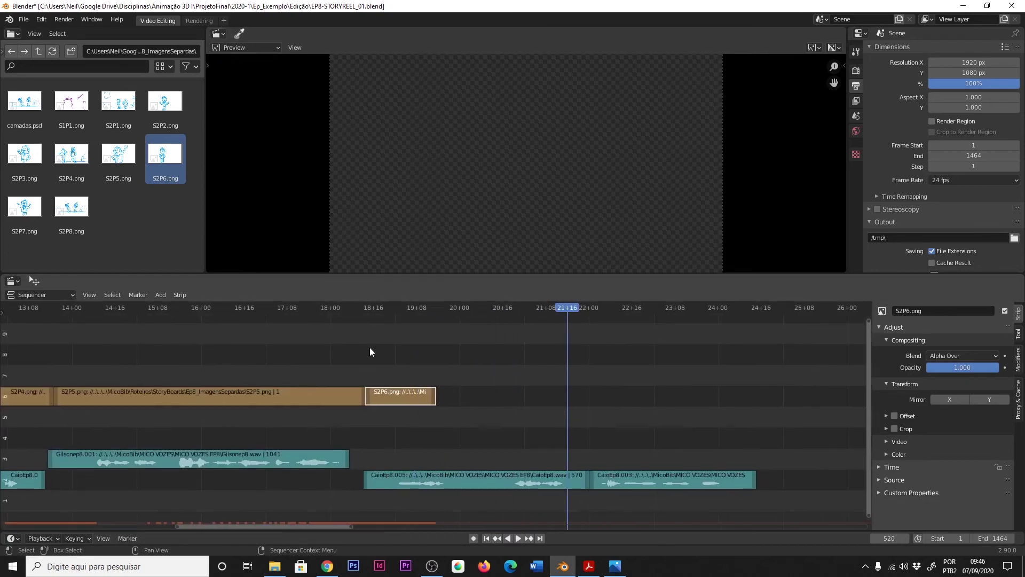
drag(435, 396, 768, 396)
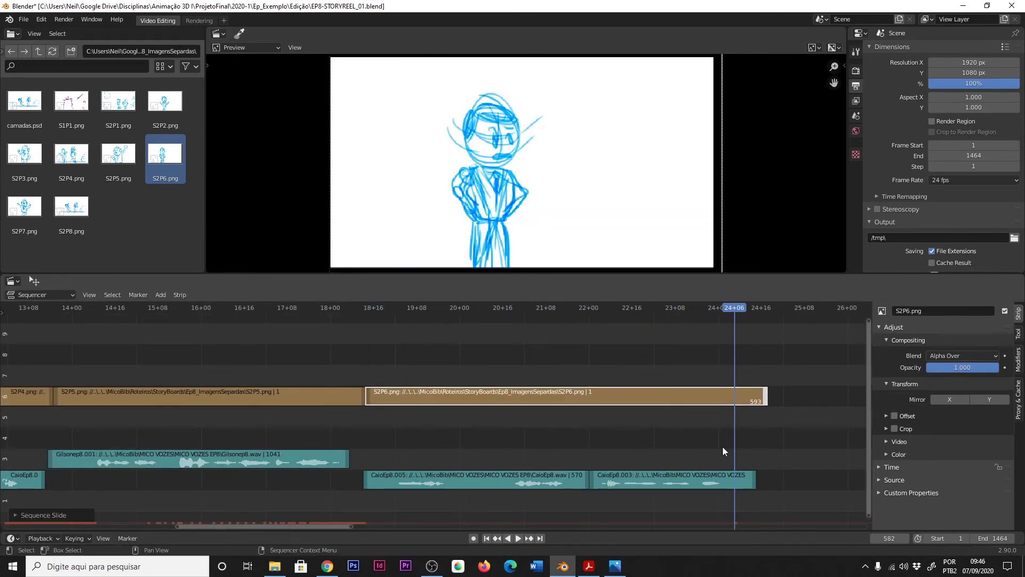
scroll(546, 427, down, 2)
scroll(546, 374, down, 2)
key(ctrl+s)
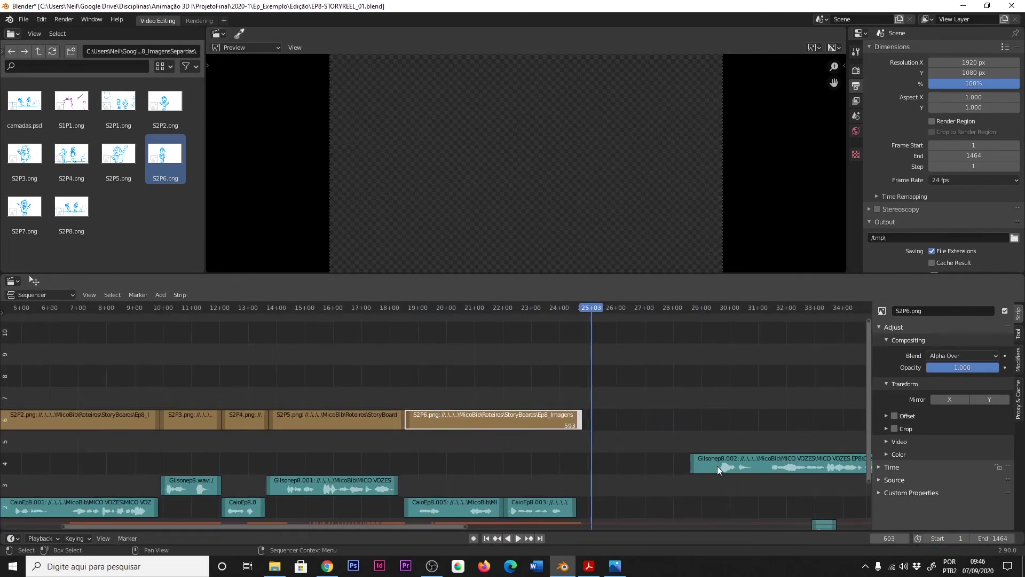
- Place Gilsonep8.003 on channel 4 at frame 617, checking it against the storyboard and script PDF
key(alt+Tab)
key(alt+Tab)
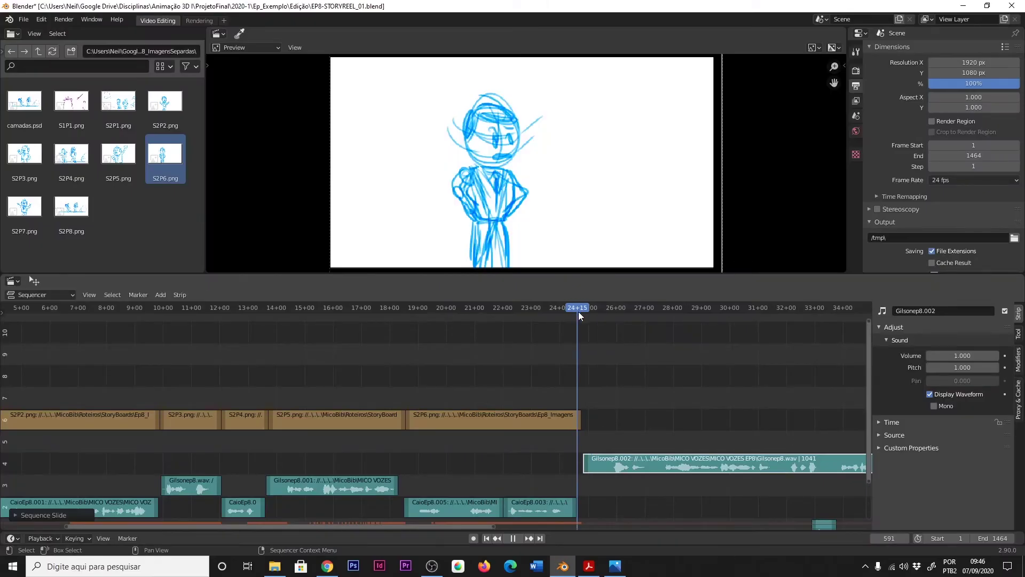
click(609, 315)
drag(619, 463, 629, 460)
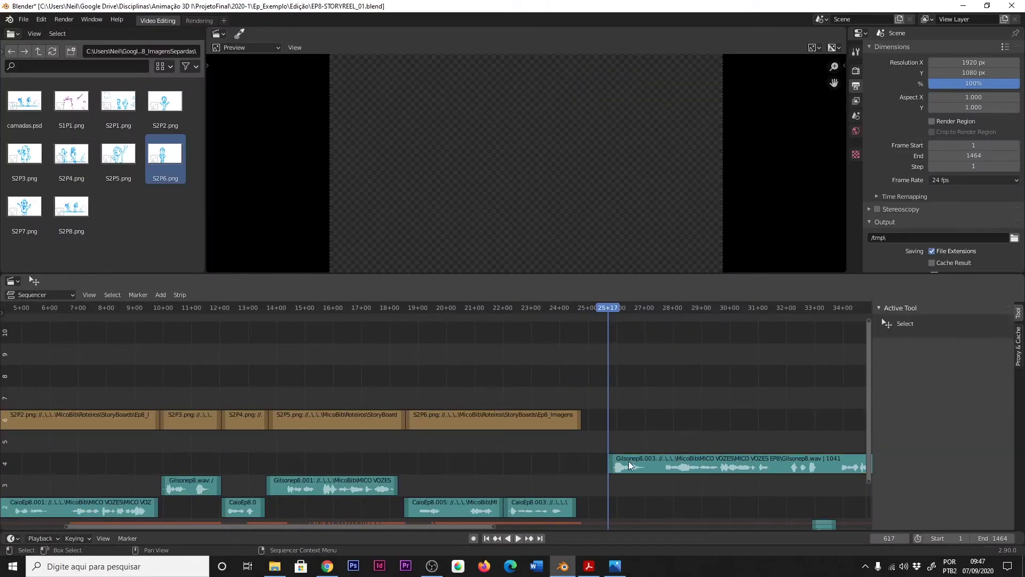
scroll(649, 498, down, 3)
scroll(517, 399, down, 2)
key(space)
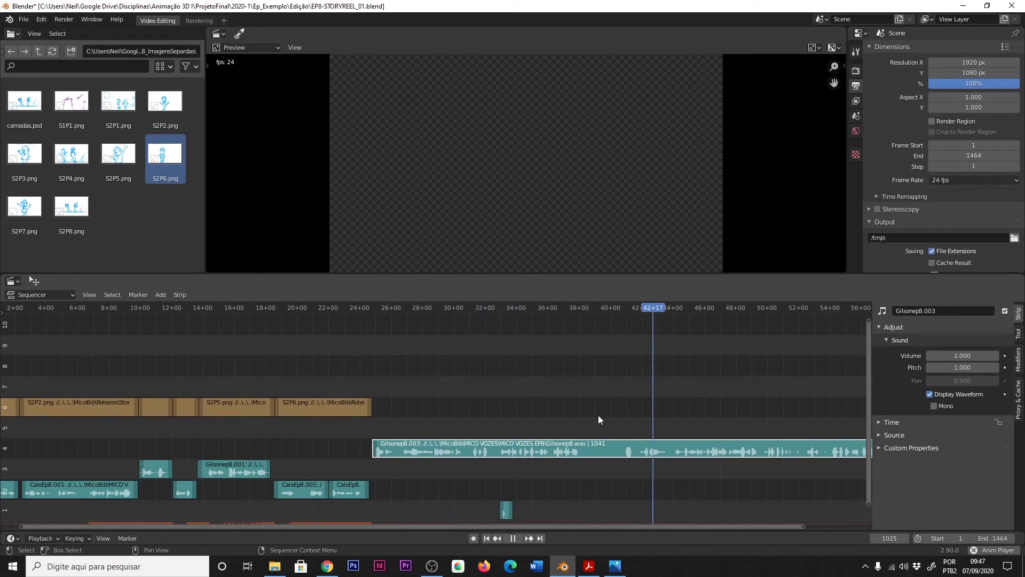
key(alt+Tab)
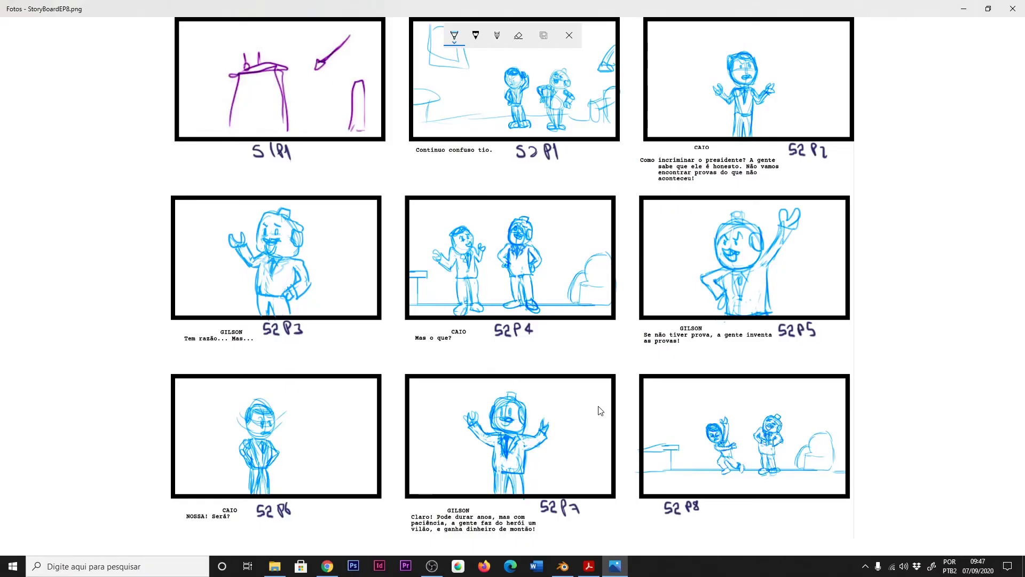
key(alt+Tab)
key(alt+Tab)
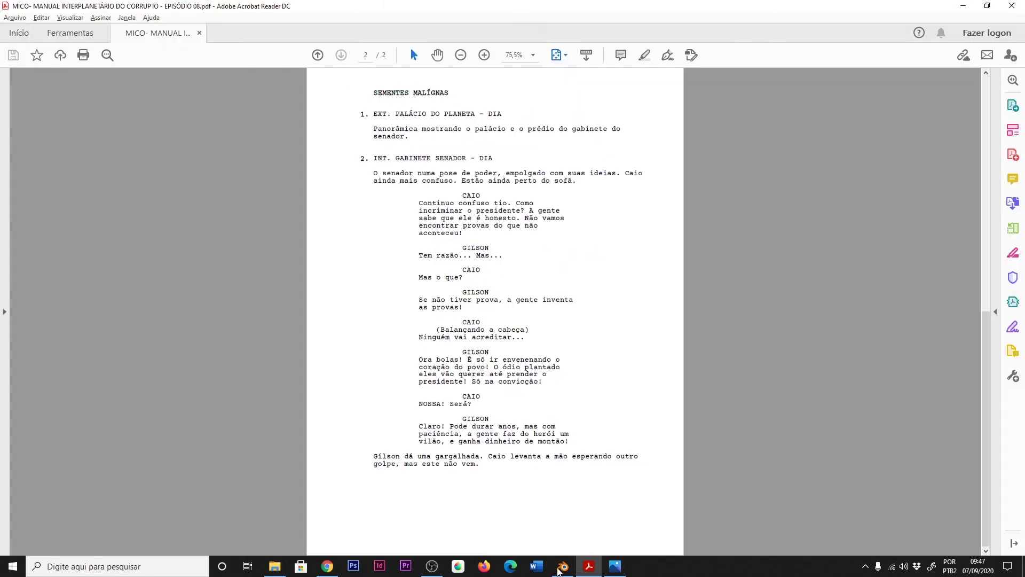
click(559, 572)
drag(344, 308, 280, 308)
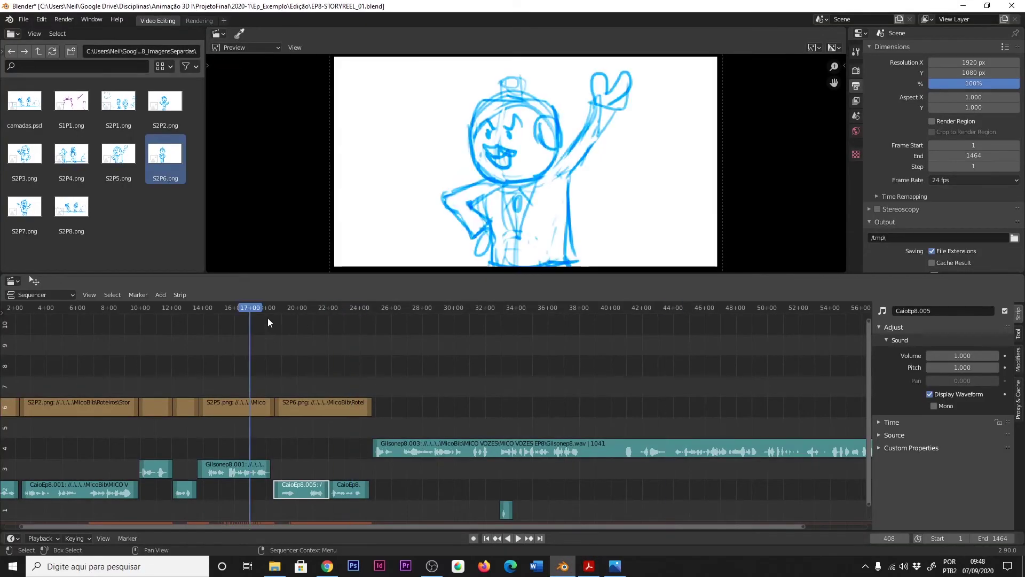
- Undo the last strip changes and move Gilsonep8.003 slightly earlier
key(ctrl+z)
key(ctrl+z)
key(space)
key(ctrl+z)
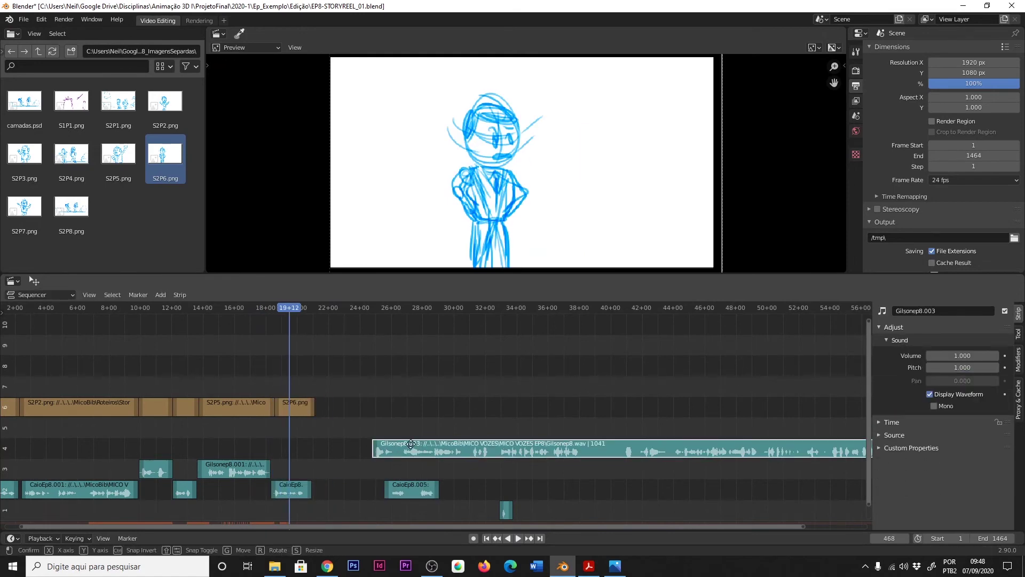
key(ctrl+z)
ctrl+middle_drag(297, 322, 371, 310)
key(space)
key(g)
click(416, 497)
key(space)
- Add the S2P7 panel right after S2P6 and extend it to match the script's next line
key(alt+Tab)
key(alt+Tab)
drag(24, 206, 485, 393)
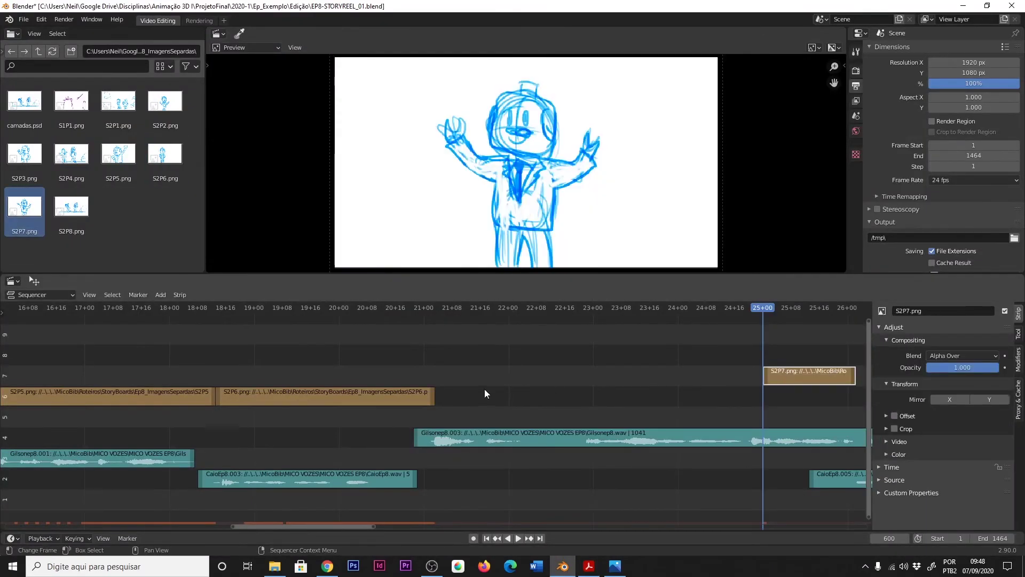
click(448, 400)
ctrl+middle_drag(501, 384, 476, 373)
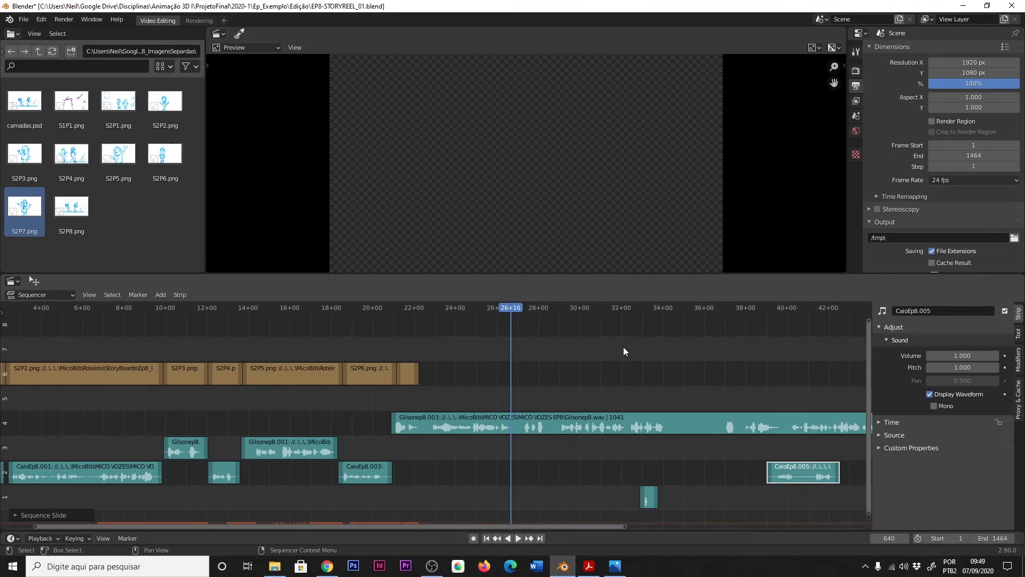
drag(418, 374, 685, 380)
key(space)
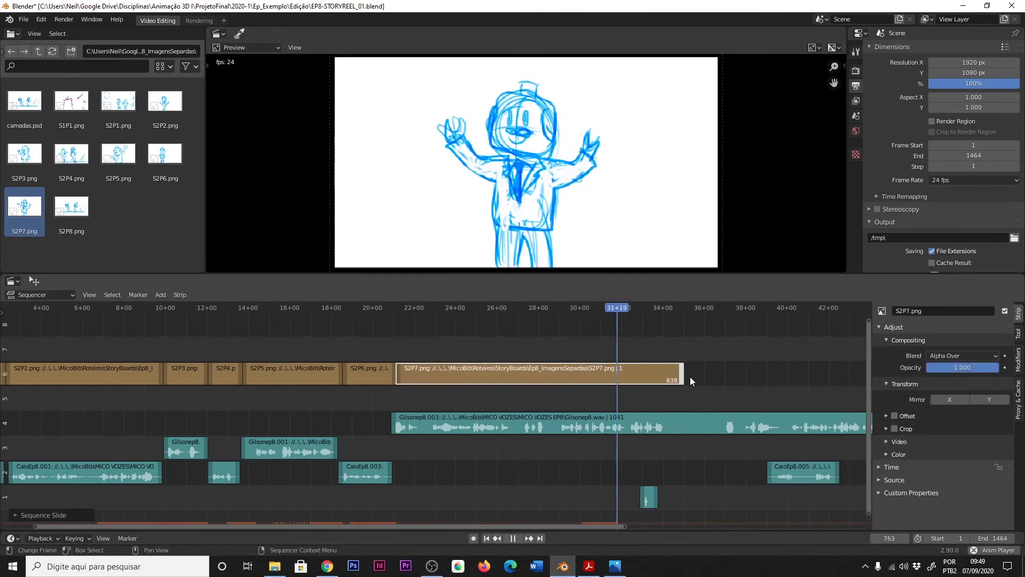
- Push CaioEp8.004 later and place CaioEp8.005 on channel 4 after Gilsonep8.003
click(649, 496)
drag(649, 496, 856, 497)
click(663, 312)
click(704, 422)
key(k)
drag(805, 473, 709, 423)
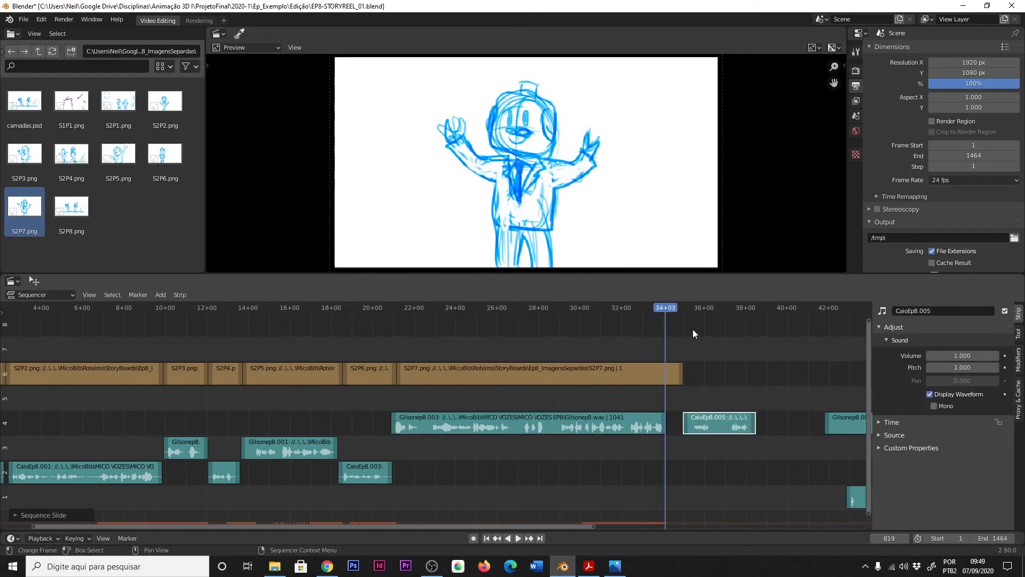
click(709, 424)
- Add a second S2P6 panel after S2P7 and move Gilsonep8.004 to follow CaioEp8.005
mouse_move(165, 154)
mouse_down()
mouse_move(686, 372)
mouse_move(746, 374)
mouse_up()
click(686, 372)
key(space)
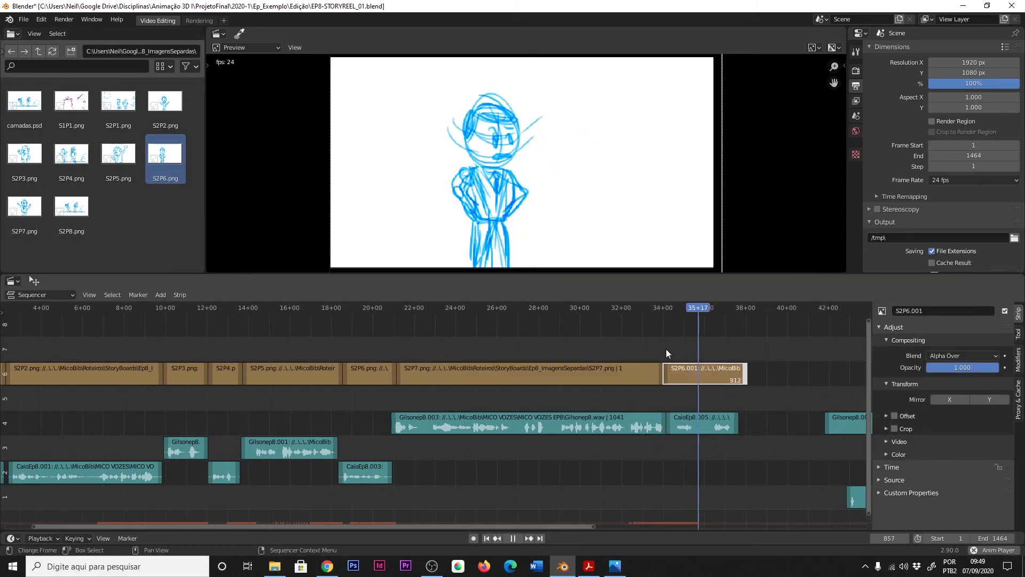
mouse_move(853, 424)
mouse_down()
mouse_move(767, 429)
mouse_move(819, 418)
mouse_up()
key(space)
click(792, 309)
mouse_move(712, 308)
mouse_down()
mouse_move(771, 398)
mouse_move(844, 428)
mouse_up()
- Add a second S2P7 panel on channel 6, right after S2P6.001
key(Home)
mouse_move(25, 209)
mouse_down()
mouse_move(653, 384)
mouse_move(659, 376)
mouse_up()
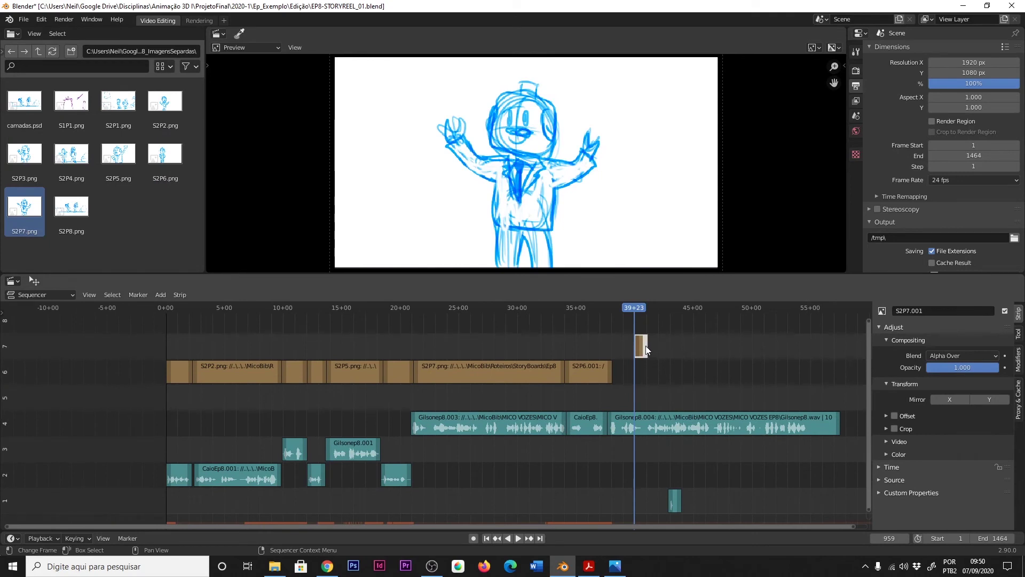
key(g)
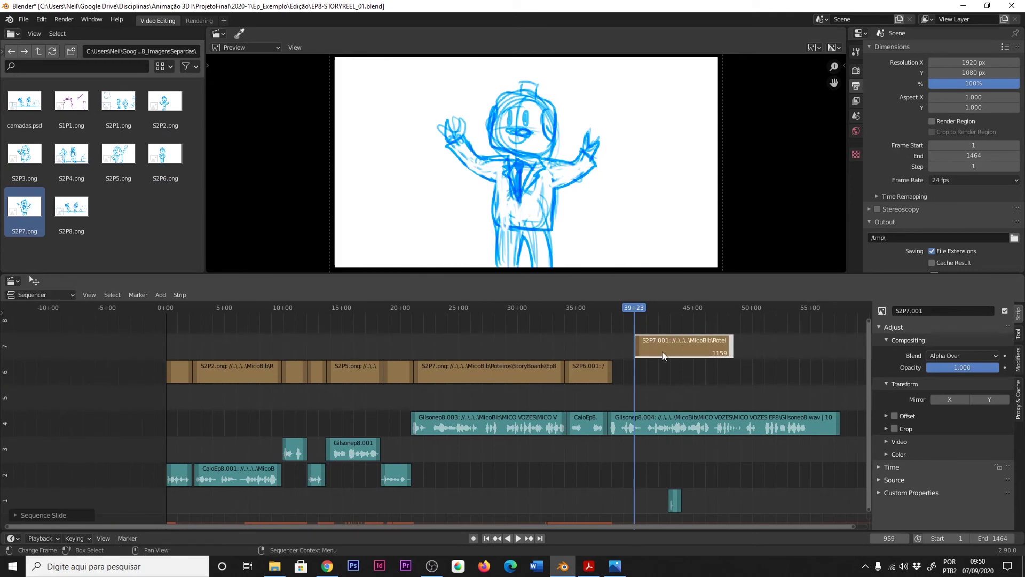
key(ctrl+z)
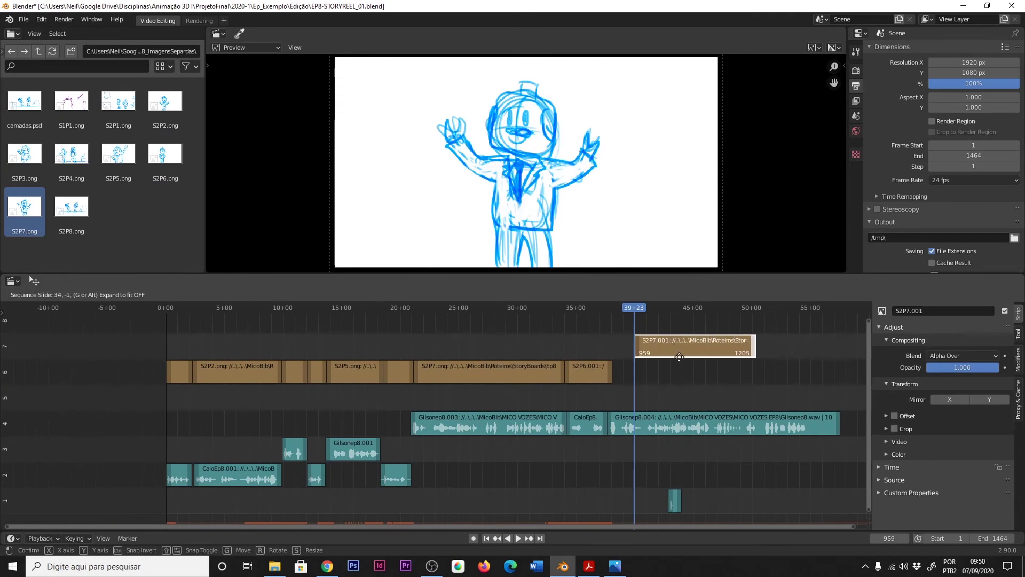
key(ctrl+z)
key(ctrl+z)
key(g)
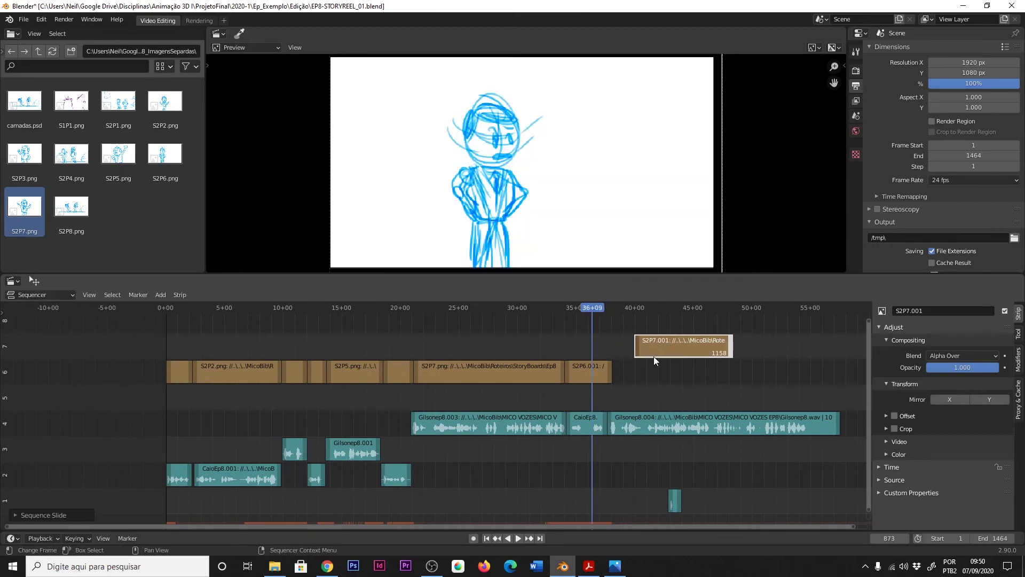
click(661, 382)
- Play back to check timing, then slide Gilsonep8.004 earlier beneath the new panel
key(space)
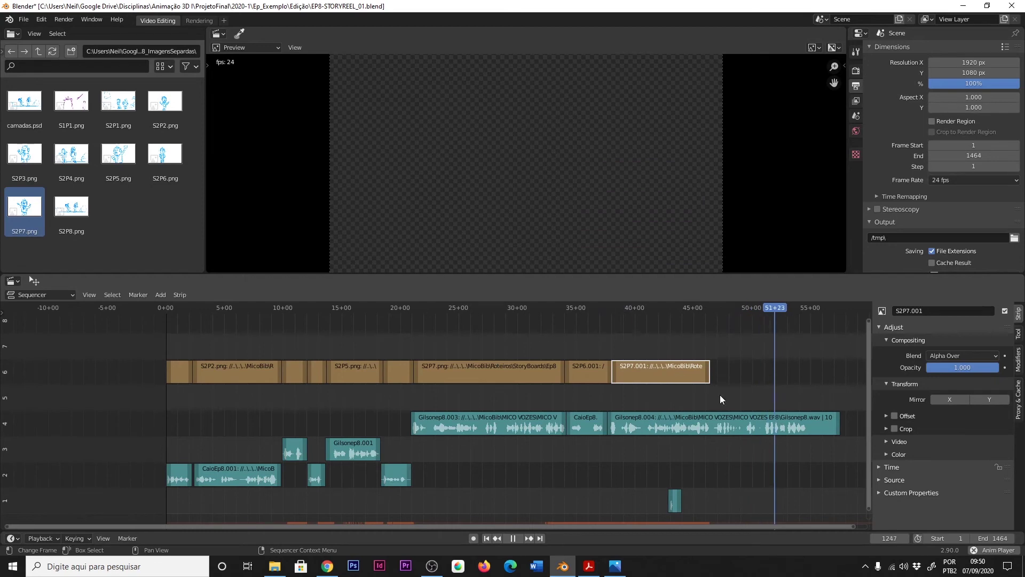
key(space)
click(835, 427)
key(g)
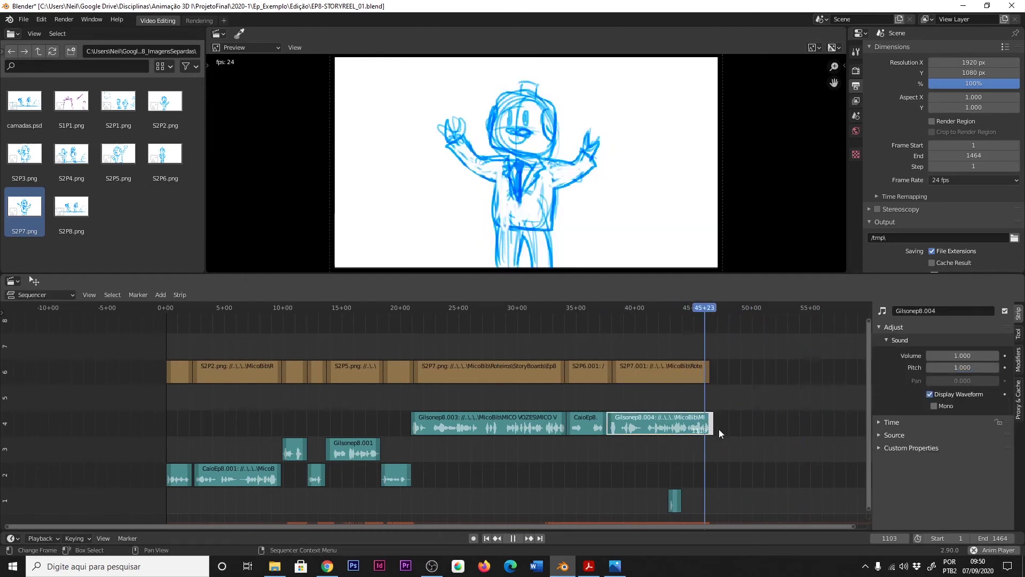
click(769, 435)
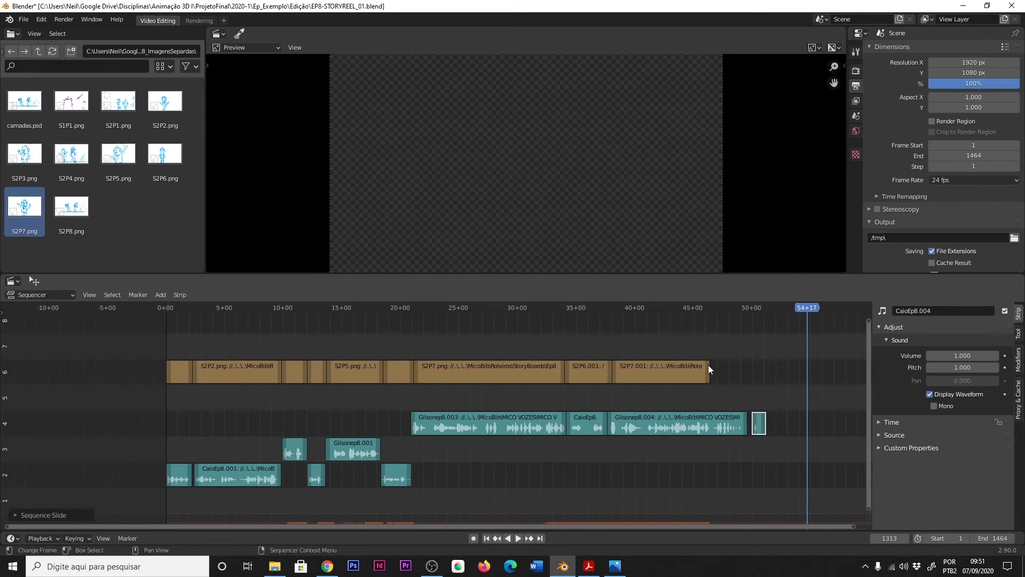
- Add the S2P8 panel after S2P7.001 and move CaioEp8.004 down to channel 3
drag(71, 208, 737, 381)
click(737, 381)
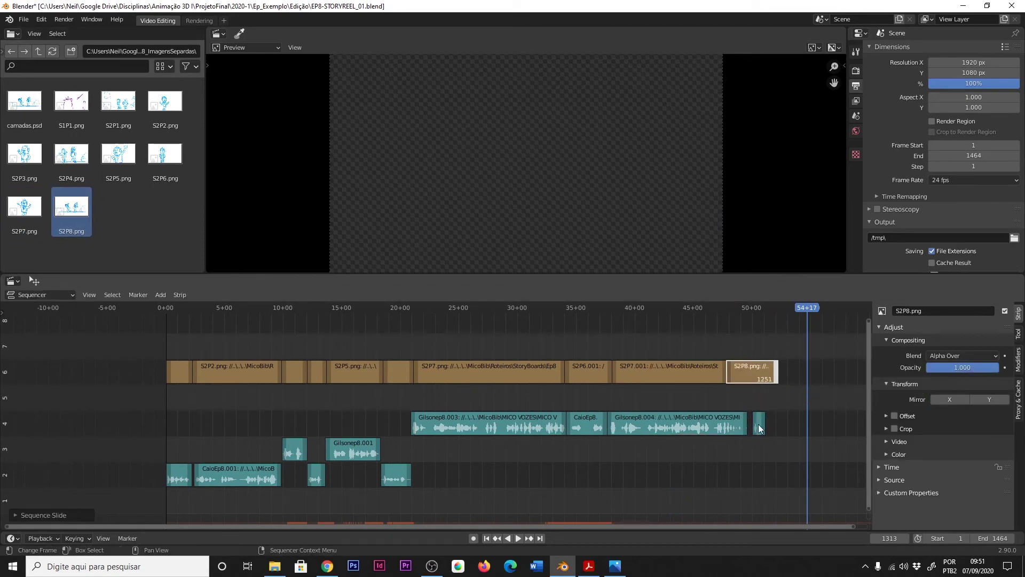
click(759, 430)
key(g)
click(758, 456)
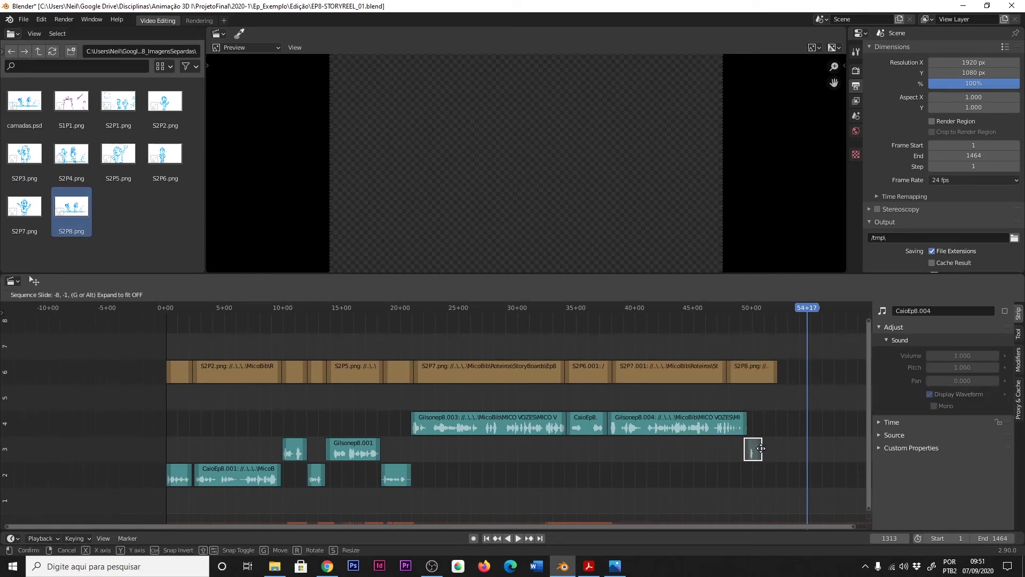
- Move the three channel-4 voice strips to channel 3 and CaioEp8.004 straight down to channel 2
click(779, 315)
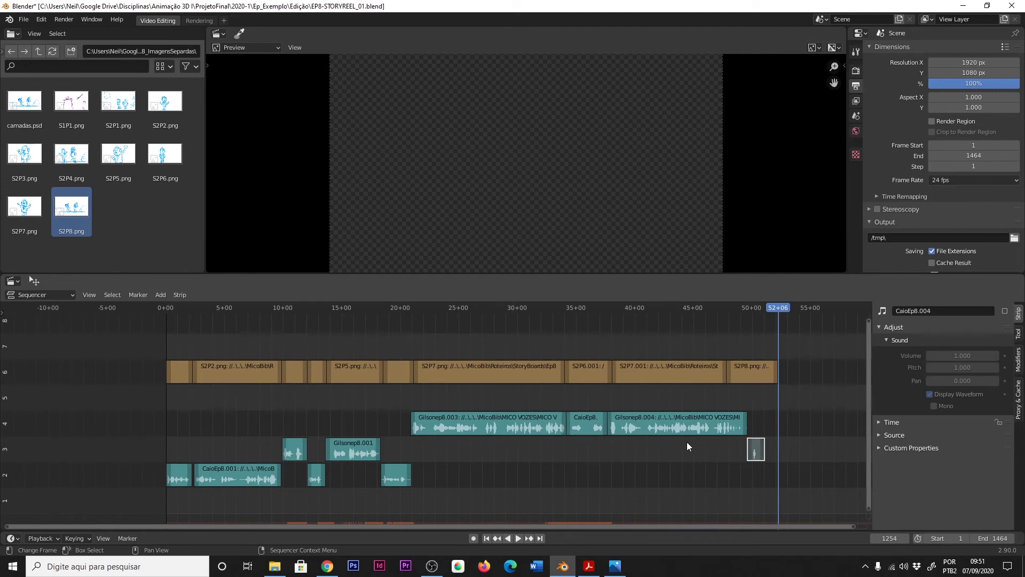
drag(360, 400, 757, 419)
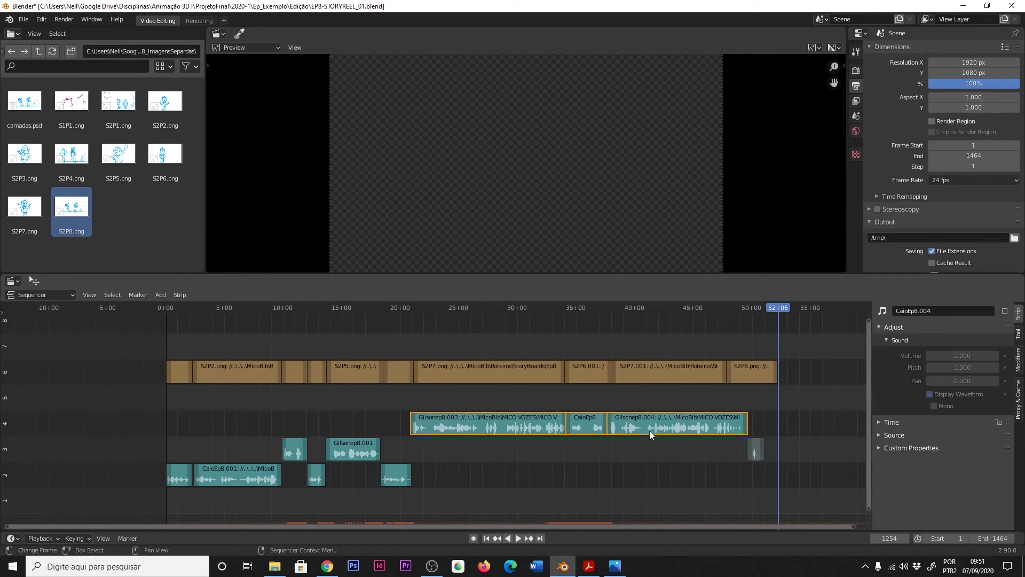
key(g)
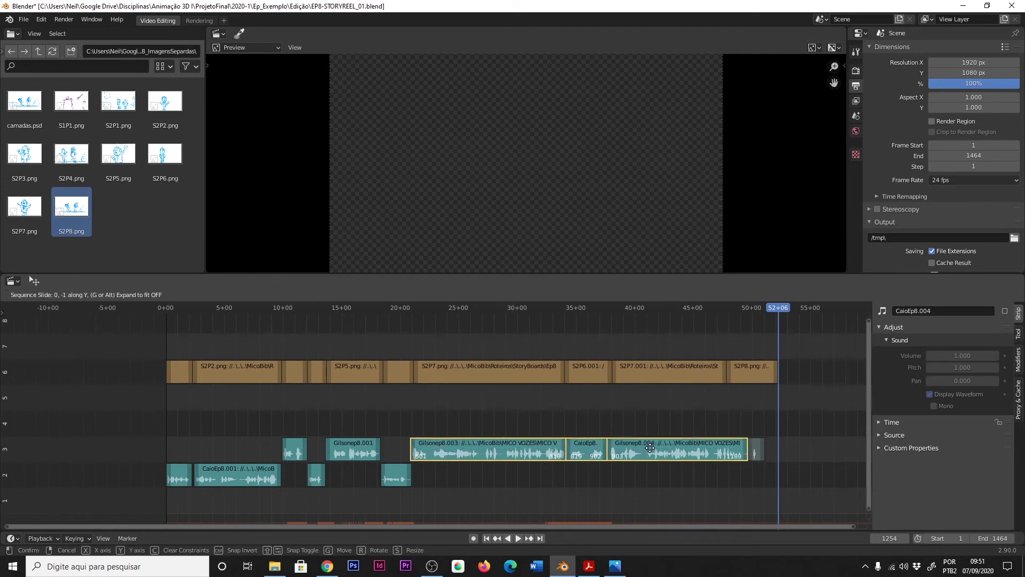
click(653, 450)
drag(758, 444, 760, 457)
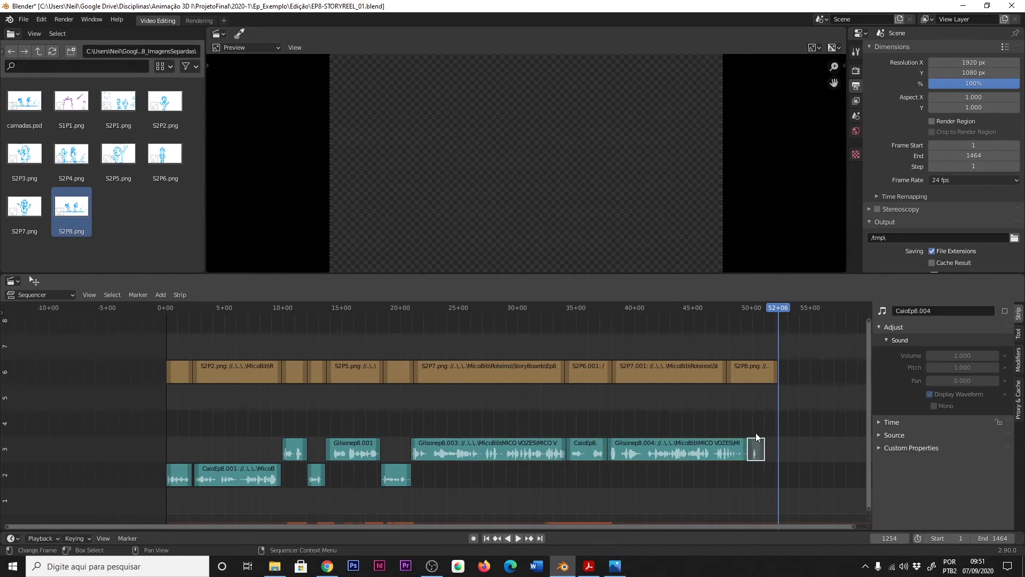
key(y)
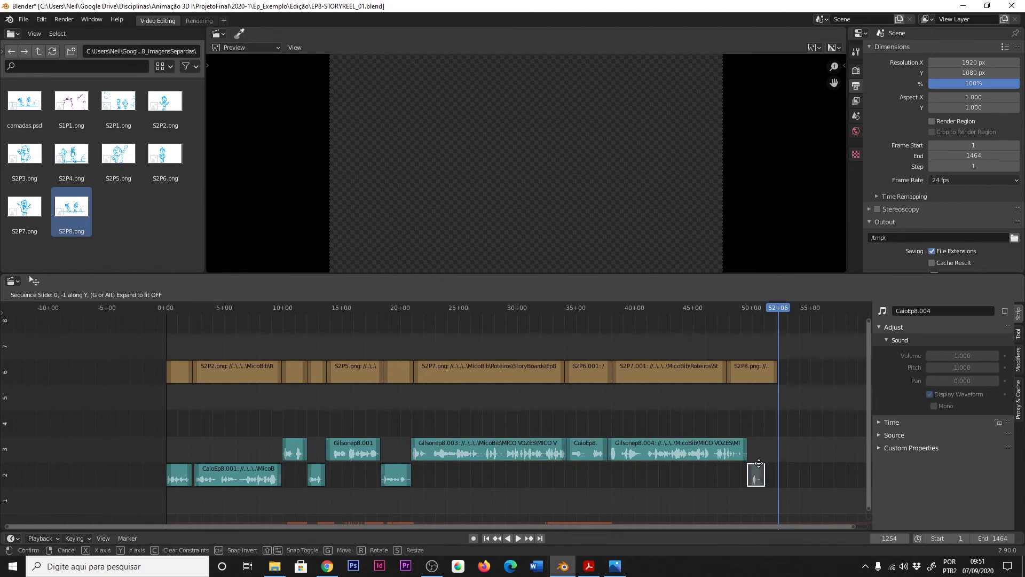
click(759, 465)
- Trim the S2P8 panel to end at frame 1248 and save the storyreel
drag(785, 312, 763, 312)
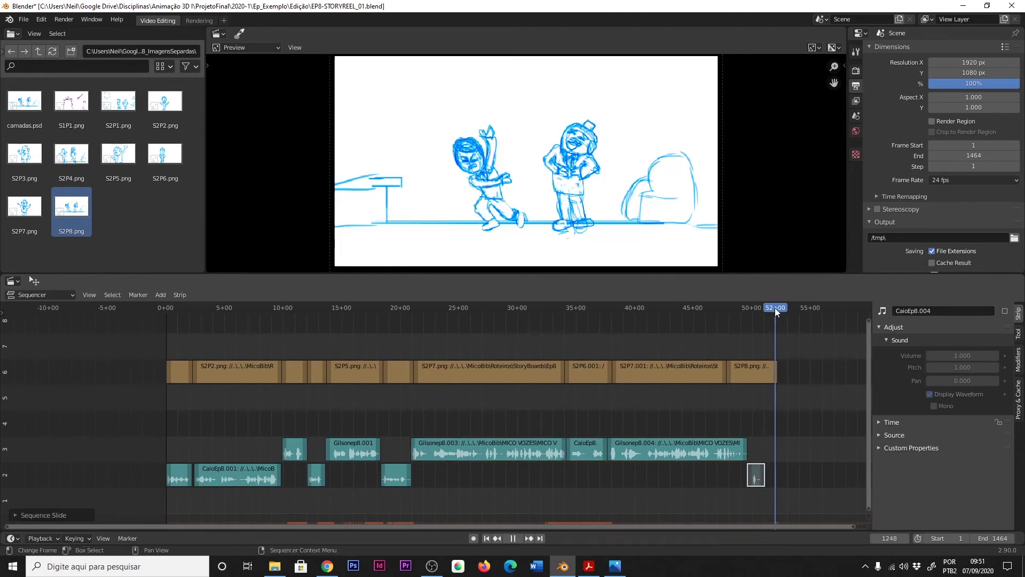
click(775, 374)
drag(778, 376, 776, 376)
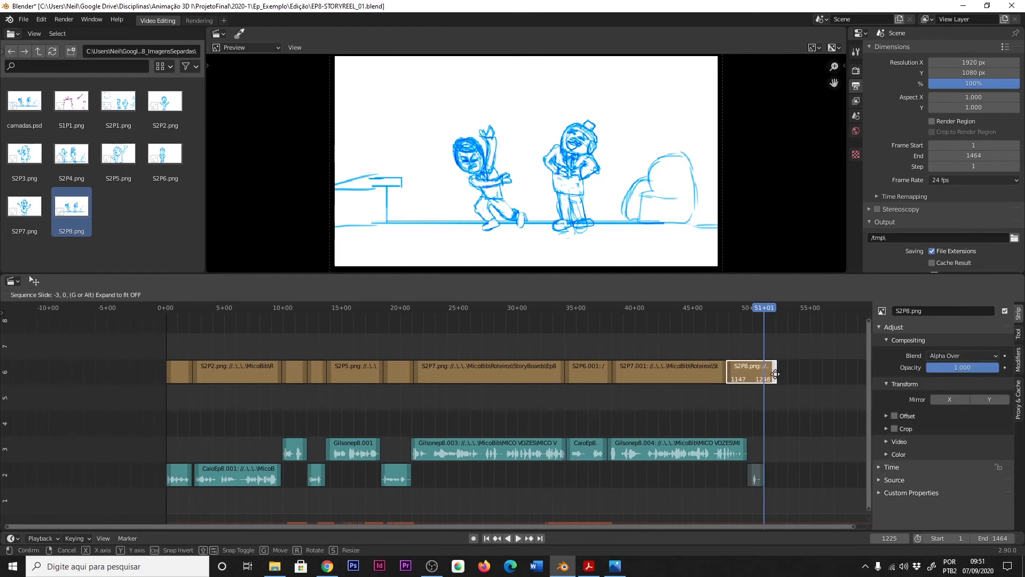
key(ctrl+s)
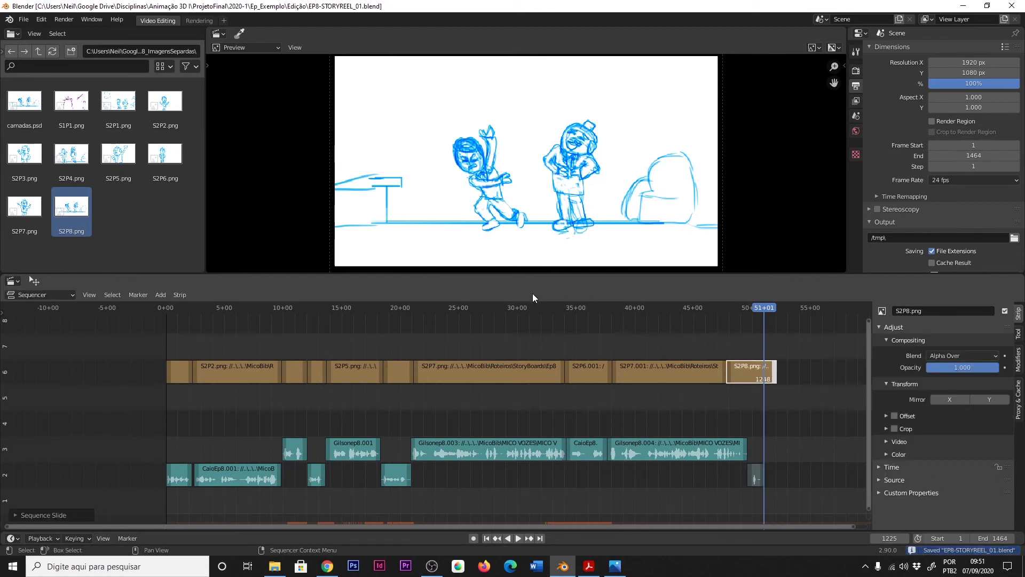
click(175, 328)
click(174, 310)
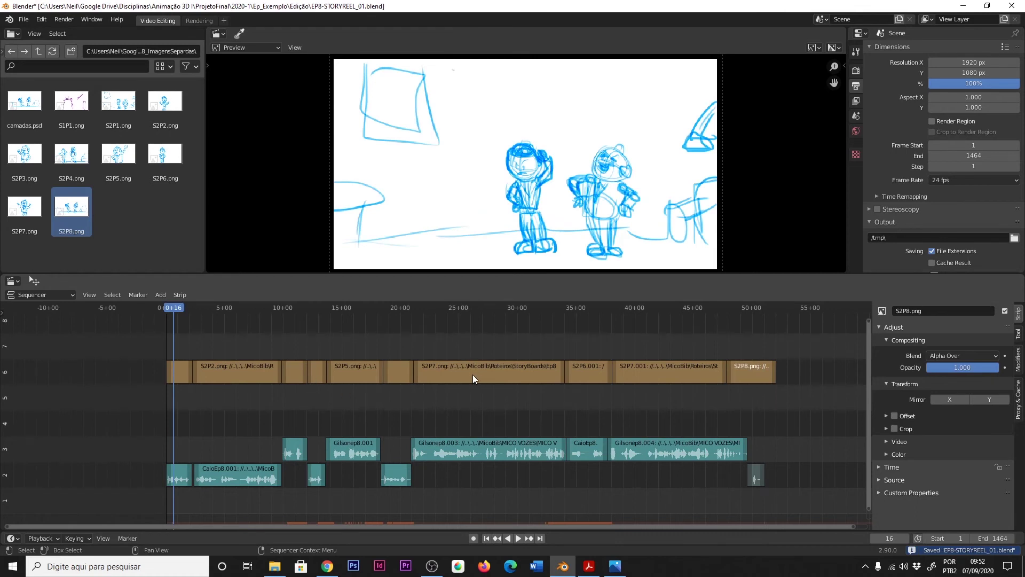
key(space)
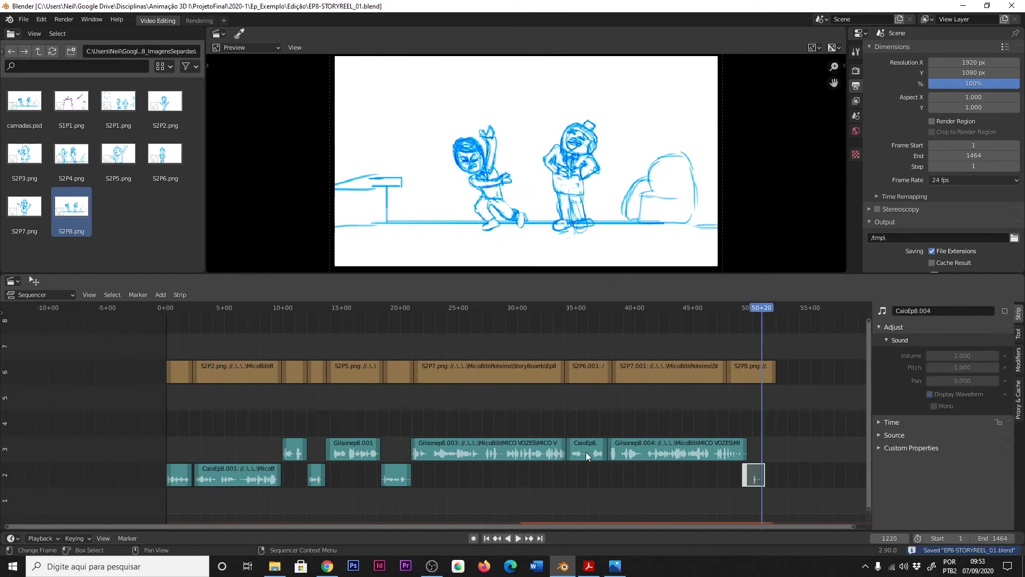
click(597, 568)
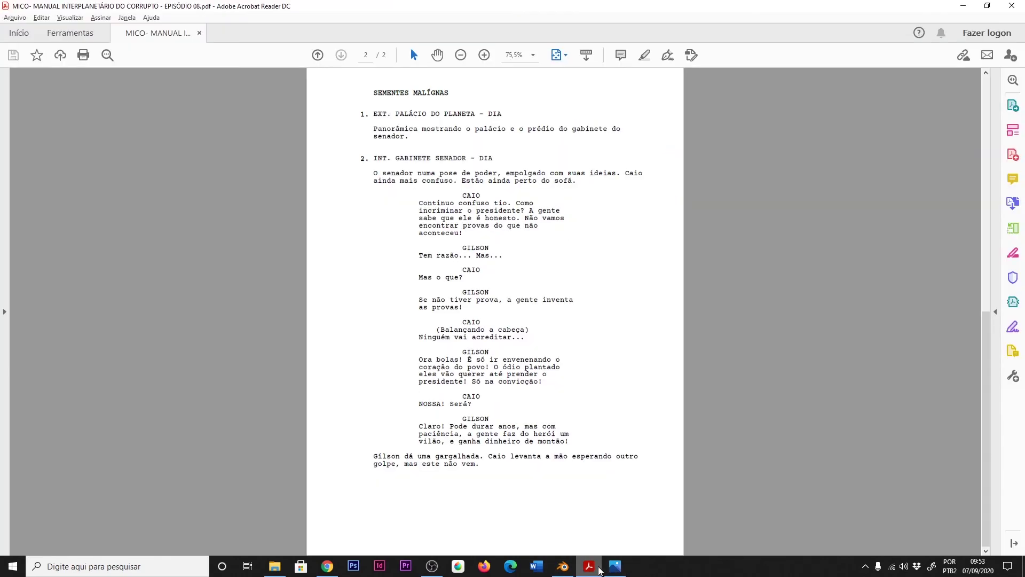
click(605, 561)
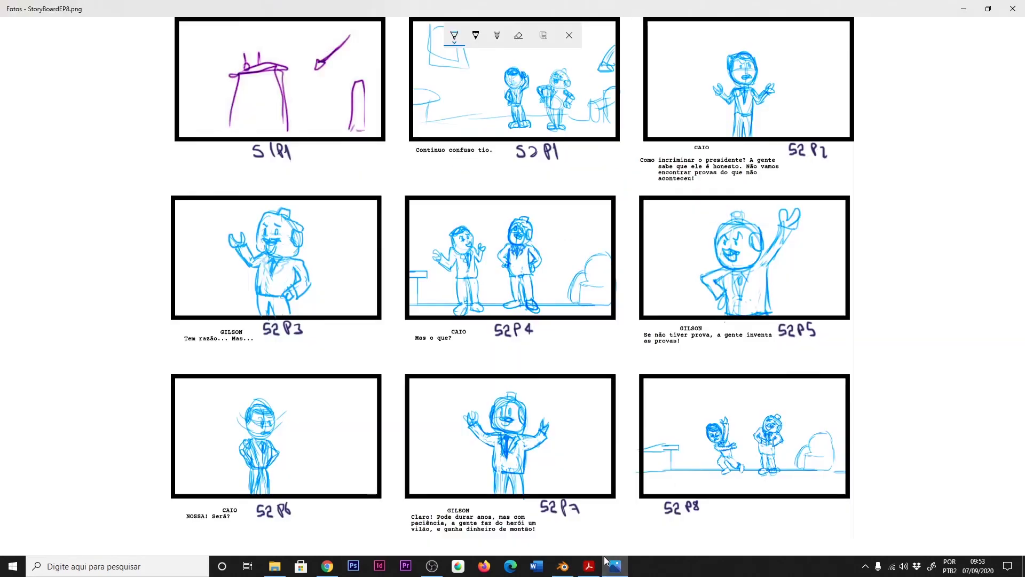
click(606, 561)
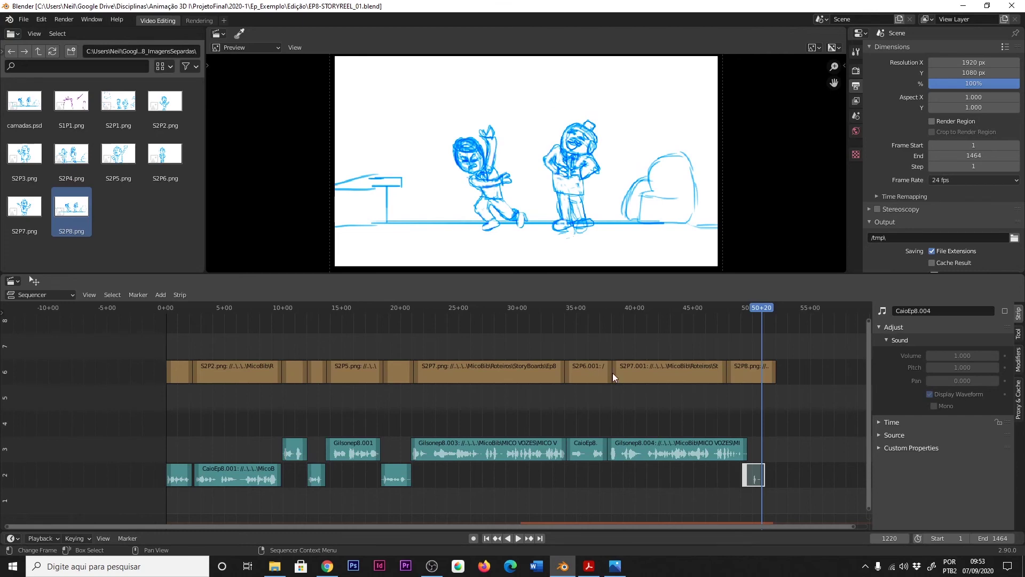
- Scrub back to the first Scene 2 panel at frame 26, hide the preview toolbar, add an annotation
drag(745, 331, 181, 340)
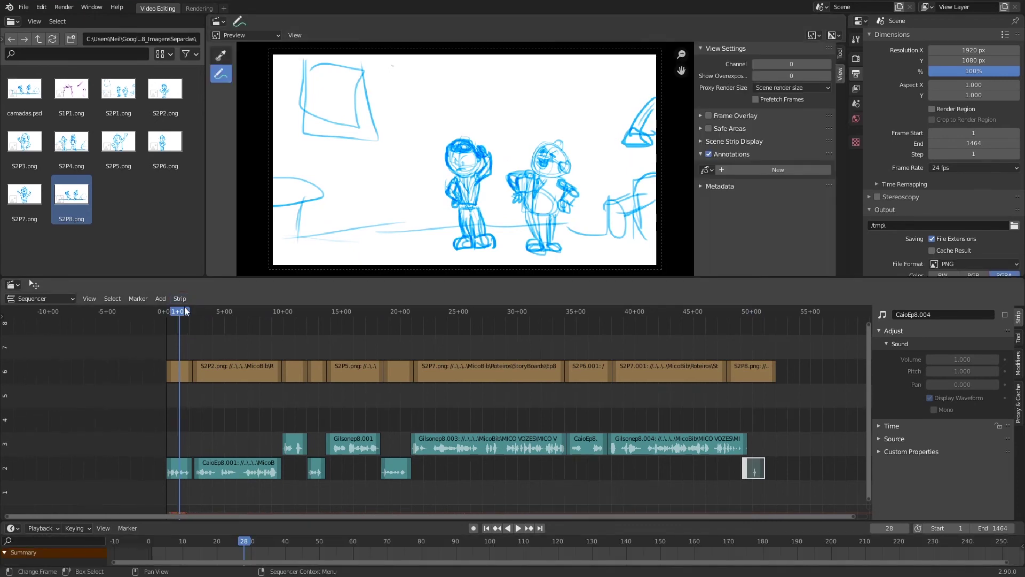
drag(184, 314, 207, 314)
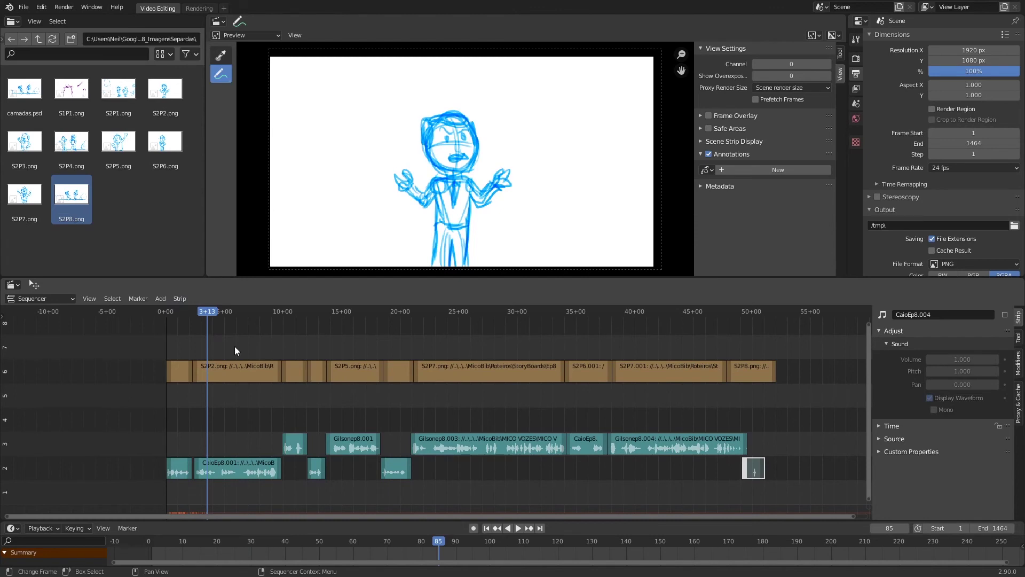
drag(212, 310, 179, 313)
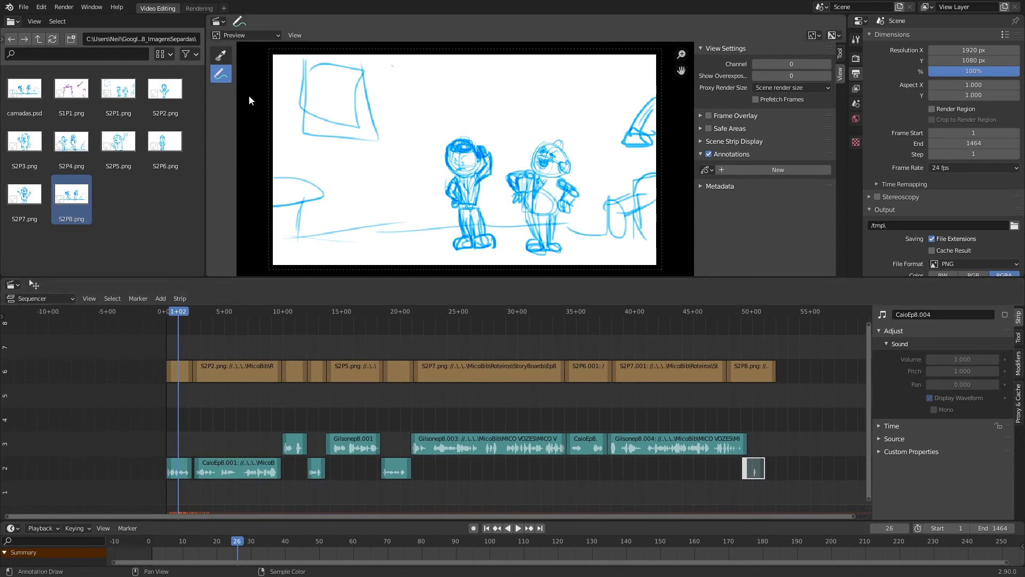
key(t)
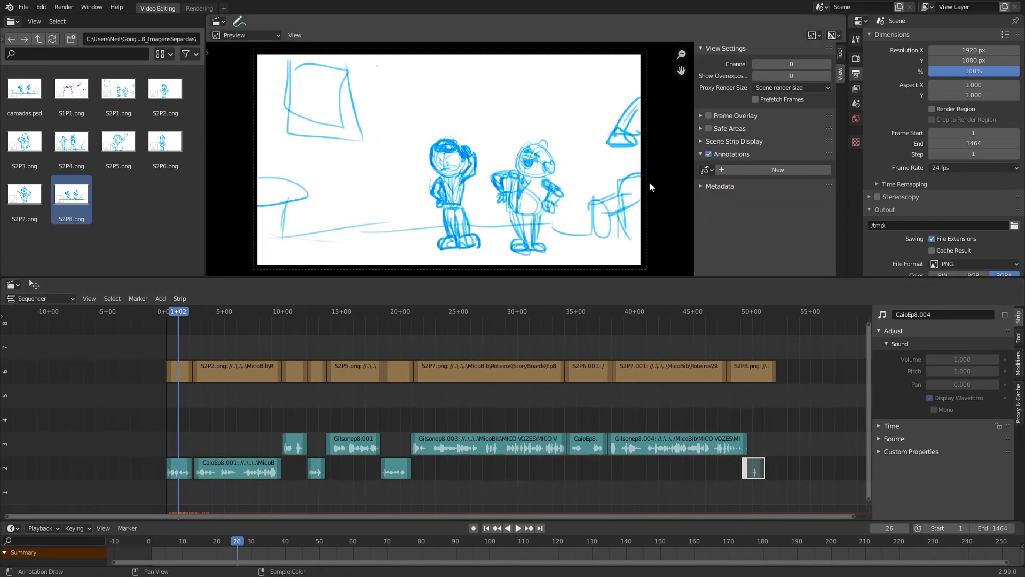
click(723, 170)
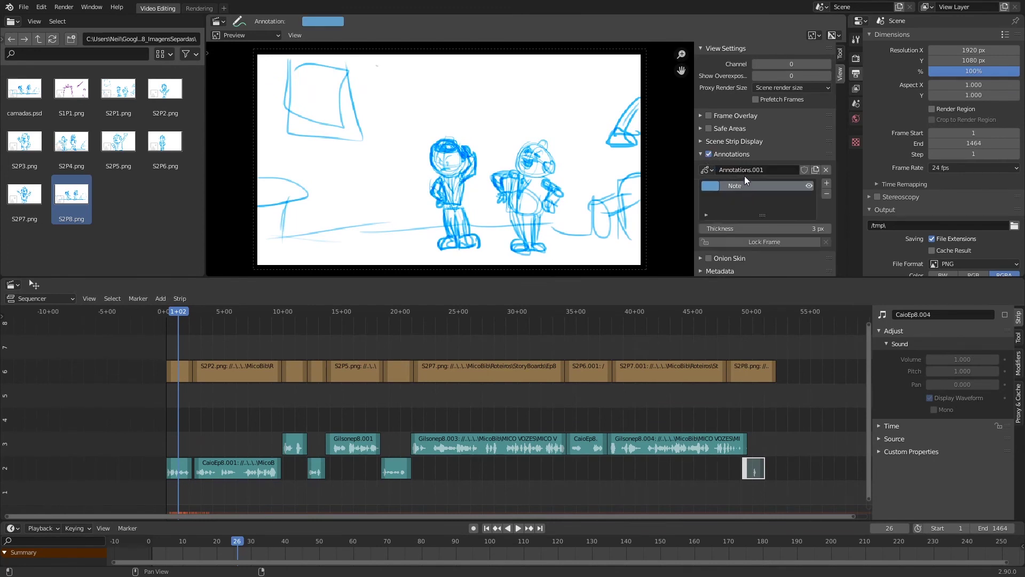
- Rename the new preview annotation to #NUMPLANS
double_click(770, 170)
text(pLA)
key(BackSpace)
key(BackSpace)
key(BackSpace)
key(Return)
- Make the Note layer a darker blue, return to frame 1, and show the preview toolbar
click(712, 186)
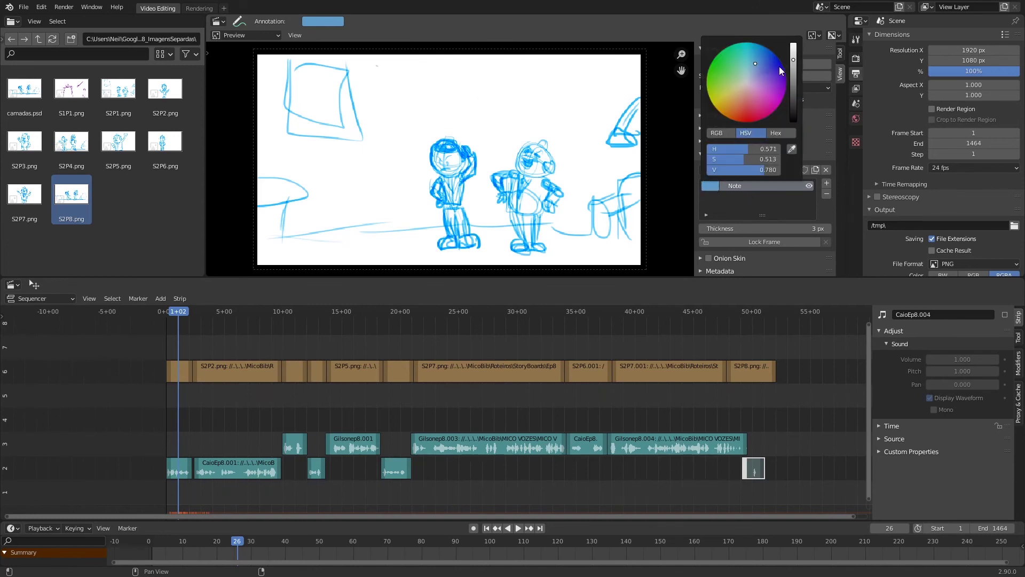
drag(794, 60, 796, 77)
click(769, 47)
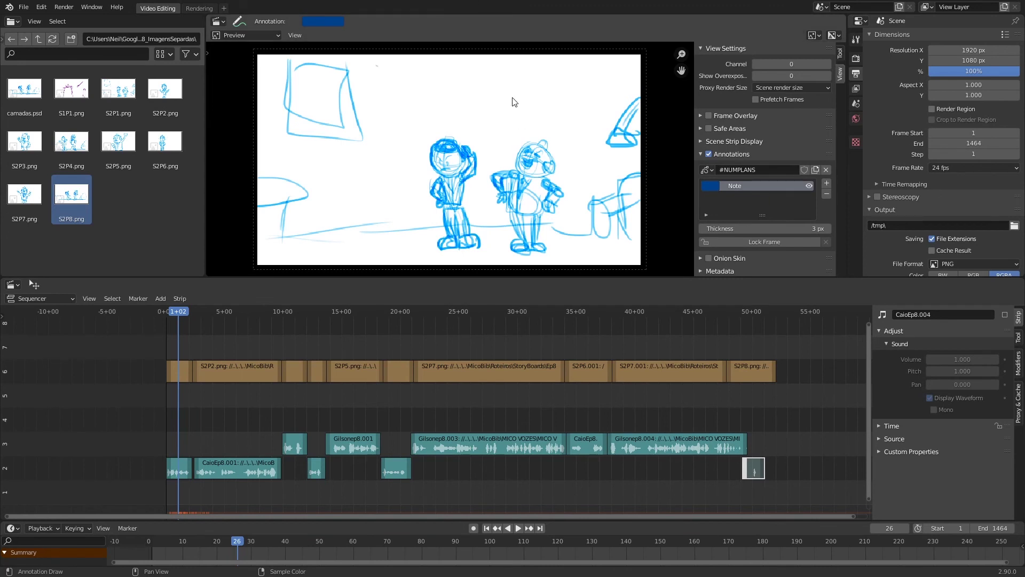
key(shift+Left)
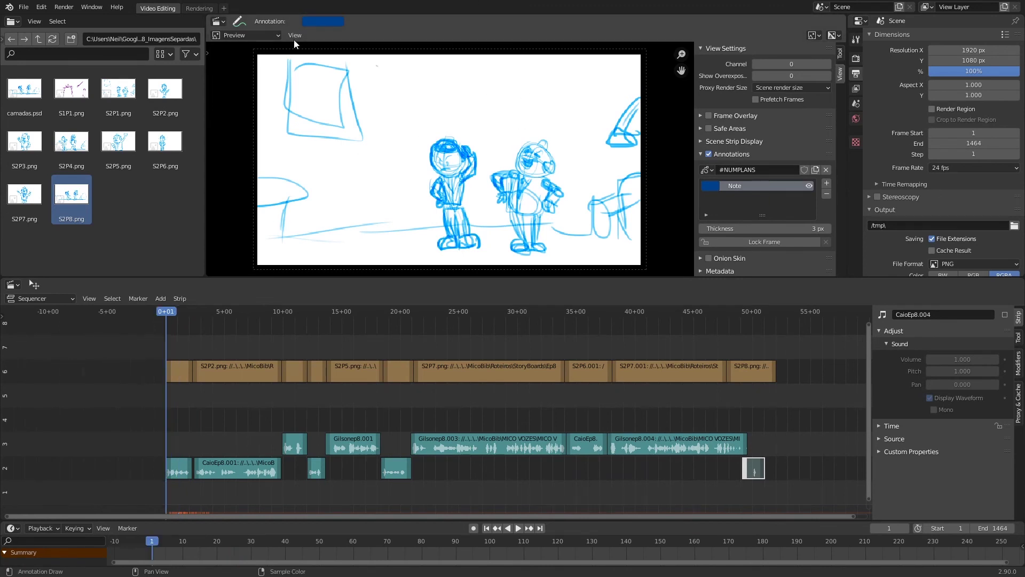
key(t)
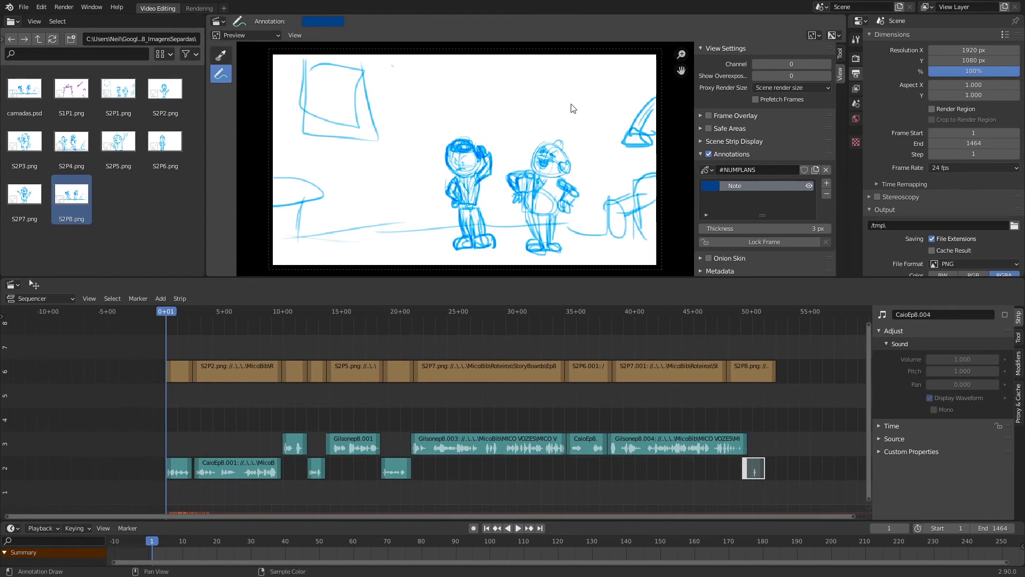
- Handwrite the S2P1 label near the top right of the first panel
click(221, 54)
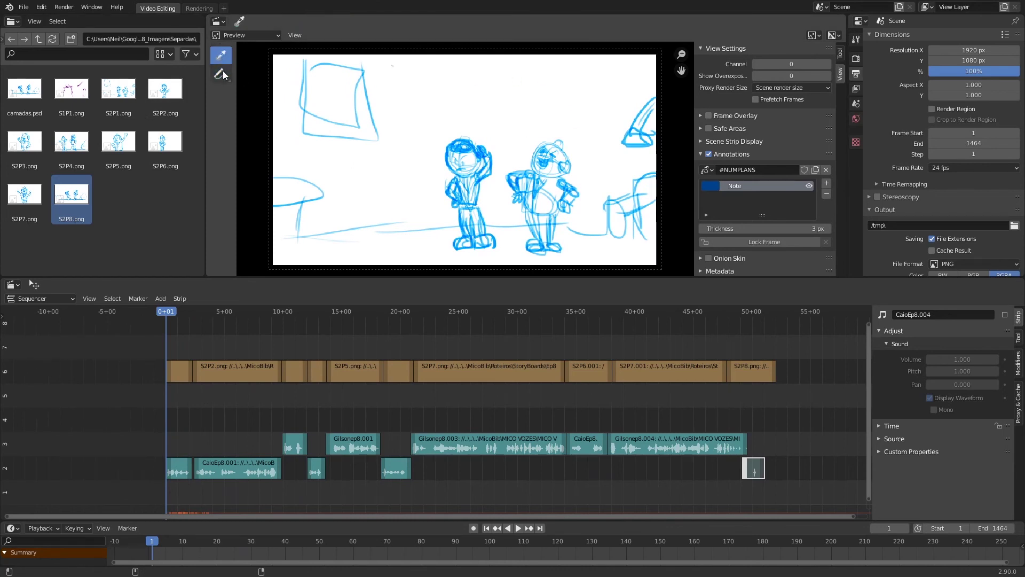
click(221, 73)
mouse_move(559, 67)
mouse_down()
mouse_move(543, 85)
mouse_move(591, 85)
mouse_up()
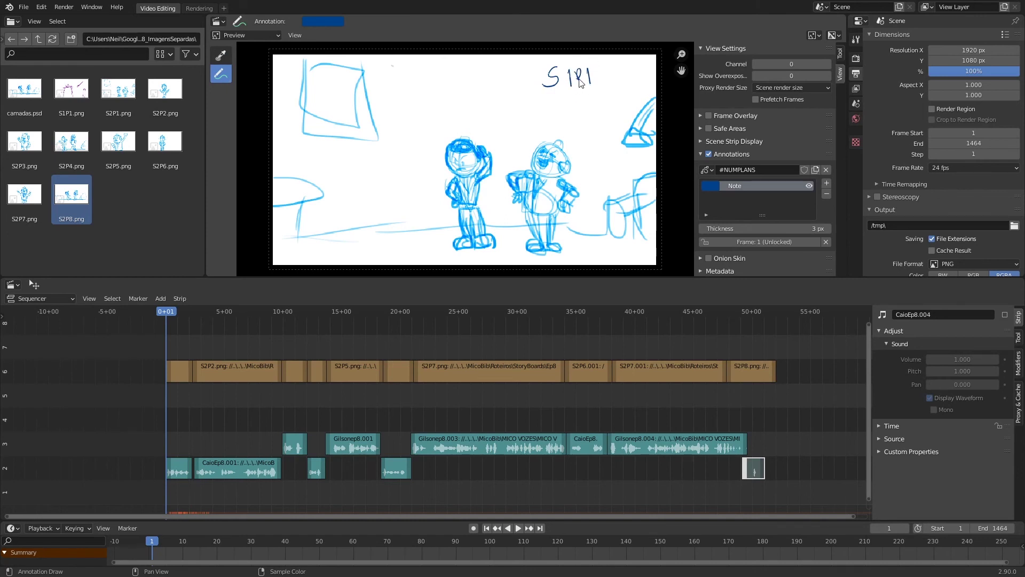
key(ctrl+z)
key(ctrl+z)
key(ctrl+z)
key(ctrl+z)
key(ctrl+z)
mouse_move(560, 69)
mouse_down()
mouse_move(552, 82)
mouse_move(587, 83)
mouse_up()
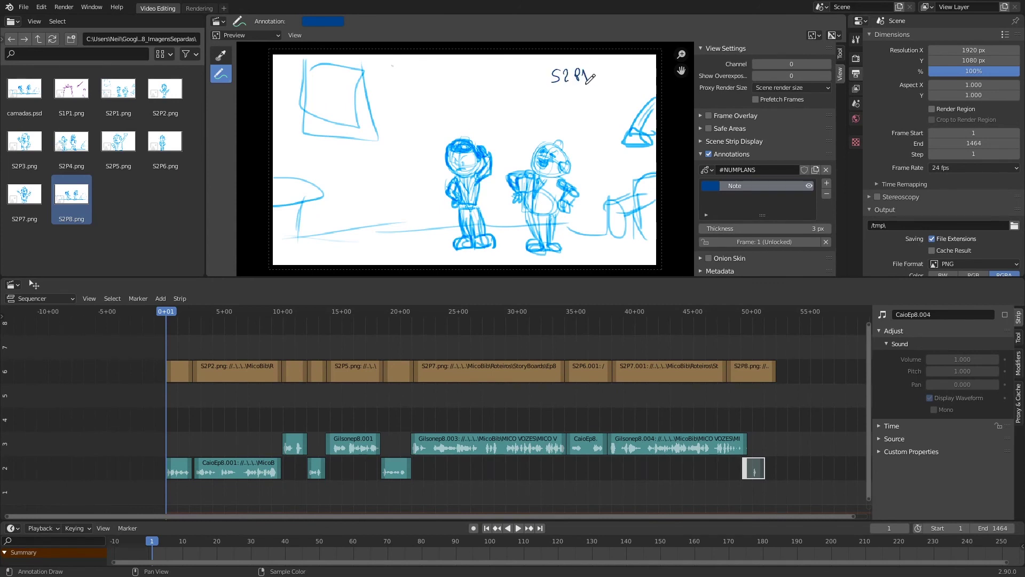
- Write the S2P2 and S2P3 labels at the start frames of those panels
drag(171, 310, 191, 312)
key(Right)
key(Right)
key(Right)
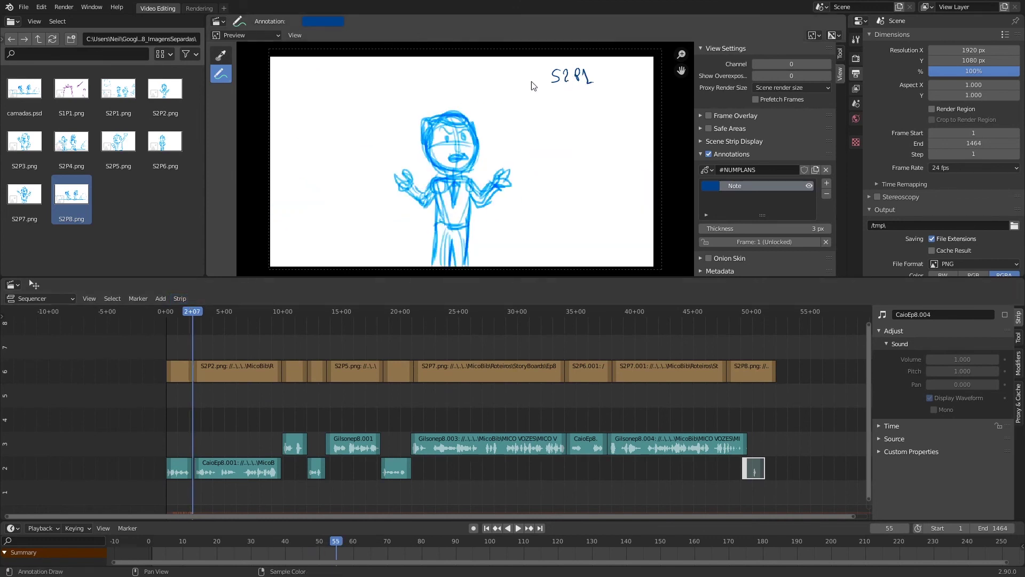
mouse_move(519, 70)
mouse_down()
mouse_move(512, 82)
mouse_move(531, 82)
mouse_move(536, 70)
mouse_move(556, 82)
mouse_up()
drag(197, 309, 280, 322)
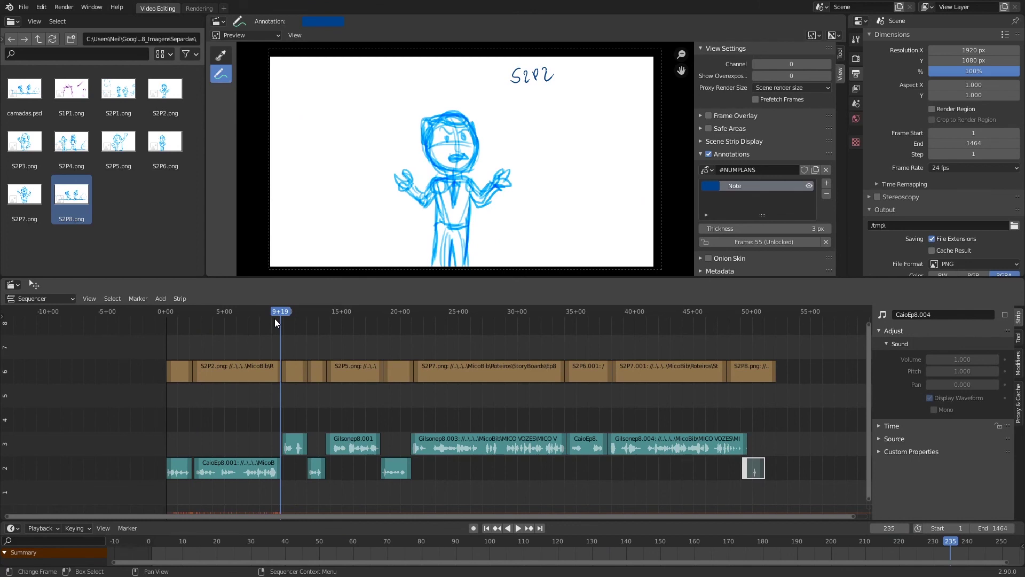
key(Right)
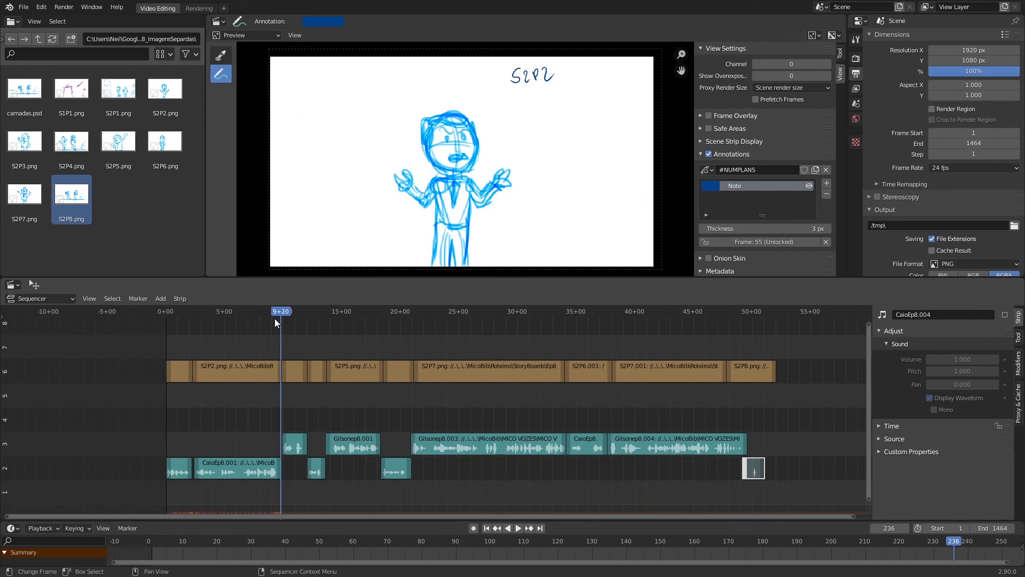
key(Right)
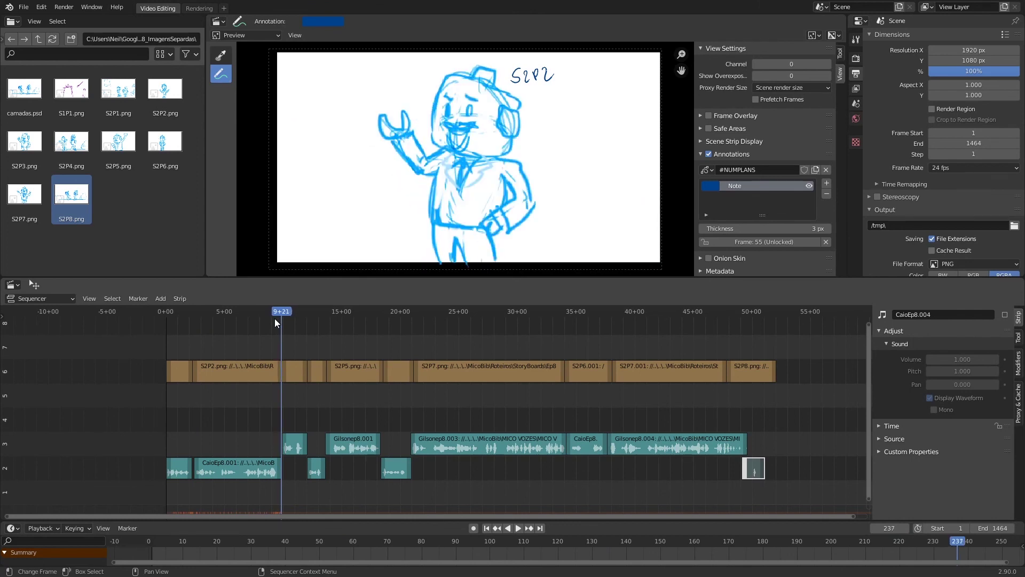
mouse_move(593, 63)
mouse_down()
mouse_move(585, 77)
mouse_move(622, 76)
mouse_up()
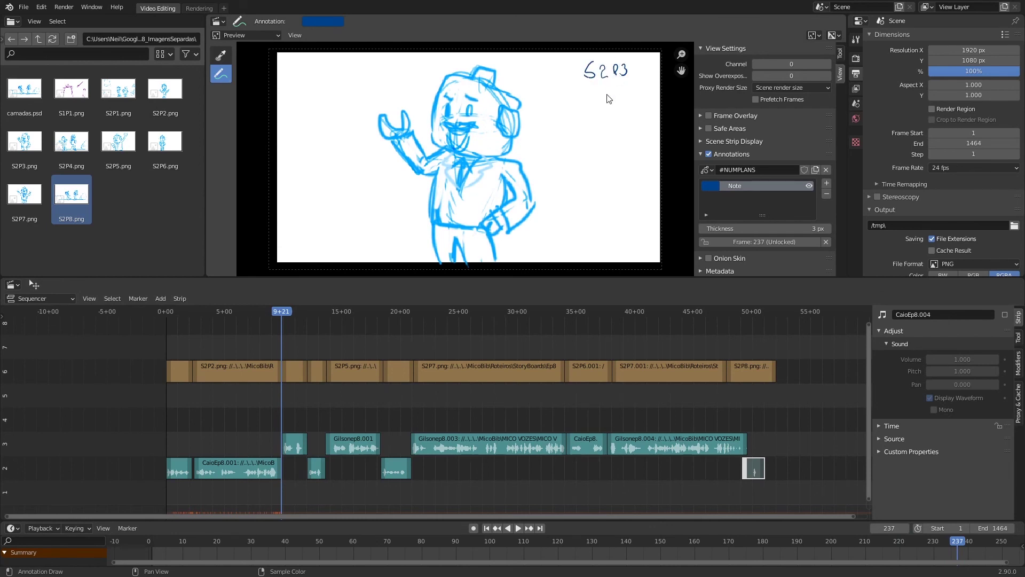
- Write the S2P4 and S2P5 labels on the fourth and fifth panels
drag(283, 311, 307, 311)
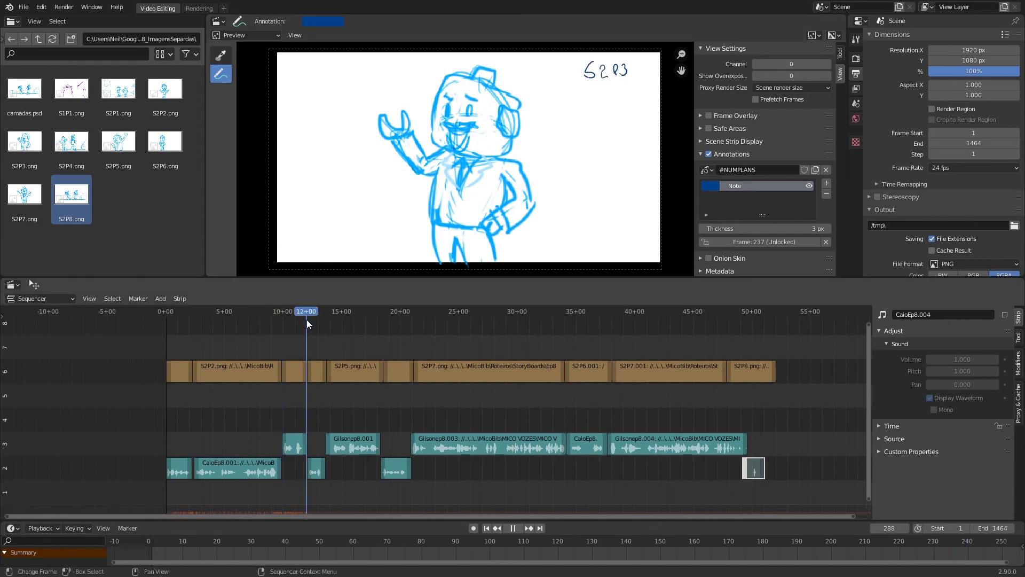
drag(585, 80, 575, 92)
drag(588, 80, 599, 91)
drag(602, 91, 620, 92)
key(space)
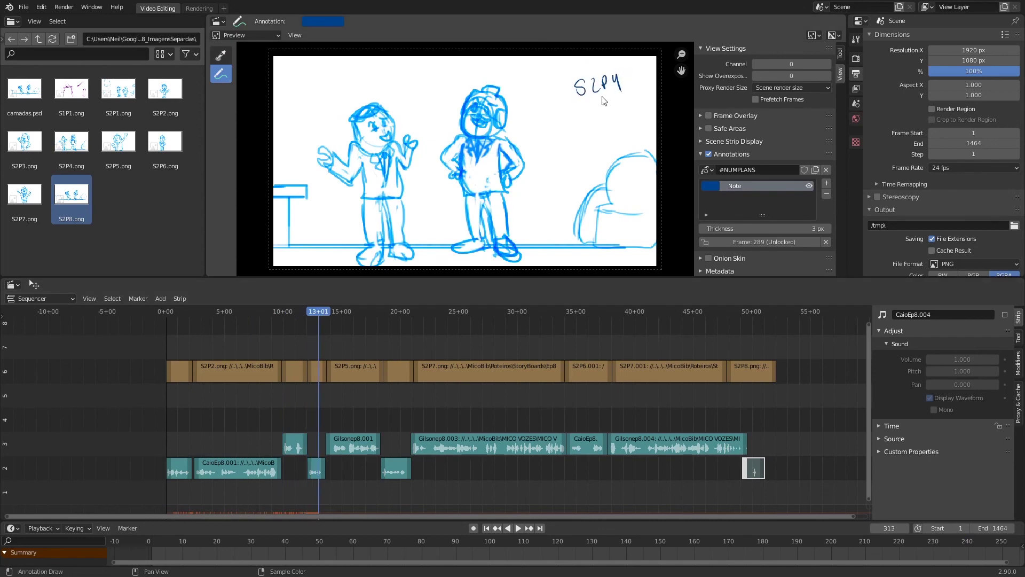
key(space)
drag(317, 69, 308, 83)
drag(321, 73, 330, 83)
mouse_move(333, 83)
mouse_down()
mouse_move(340, 67)
mouse_move(347, 80)
mouse_up()
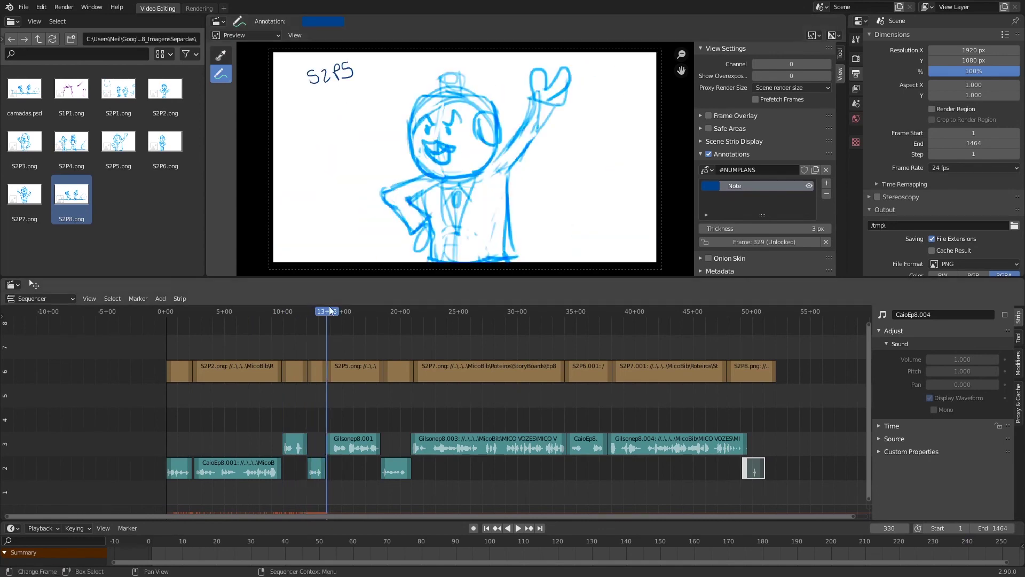
drag(327, 311, 383, 310)
- Write the S2P6, S2P7 and S2P8 labels at each panel's first frame
drag(572, 59, 562, 76)
drag(578, 64, 587, 76)
mouse_move(593, 78)
mouse_down()
mouse_move(598, 63)
mouse_move(604, 72)
mouse_move(578, 101)
mouse_move(598, 97)
mouse_up()
key(Up)
drag(603, 94, 604, 85)
drag(614, 80, 618, 94)
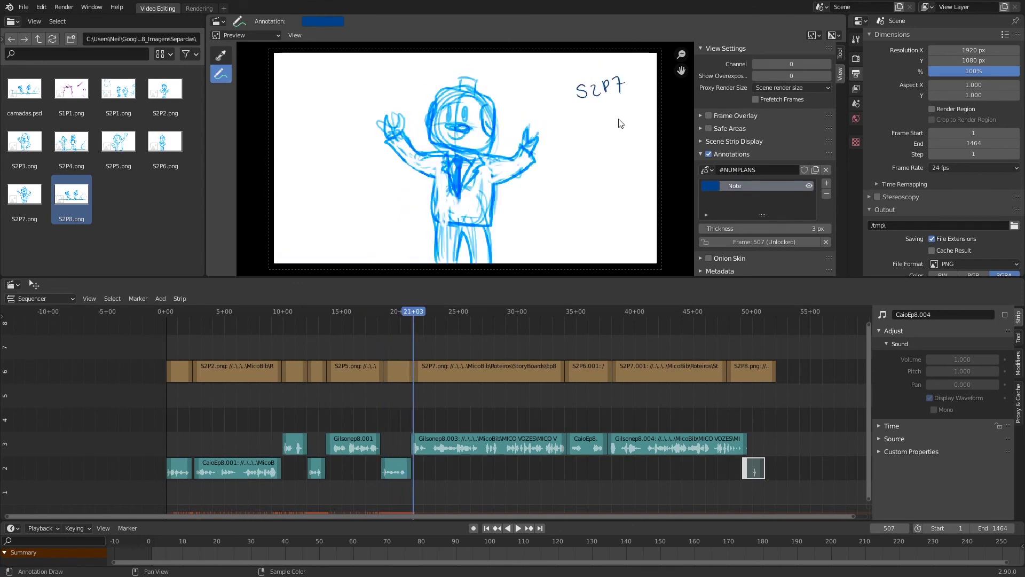
drag(421, 309, 565, 314)
key(Up)
drag(579, 68, 571, 84)
drag(608, 67, 612, 90)
- Label the remaining later panels with their numbers, then scrub back to review them
key(Up)
key(Right)
drag(627, 85, 621, 102)
drag(611, 312, 732, 312)
mouse_move(567, 63)
mouse_down()
mouse_move(560, 78)
mouse_move(580, 78)
mouse_up()
drag(585, 78, 591, 64)
drag(598, 62, 602, 75)
drag(171, 311, 575, 311)
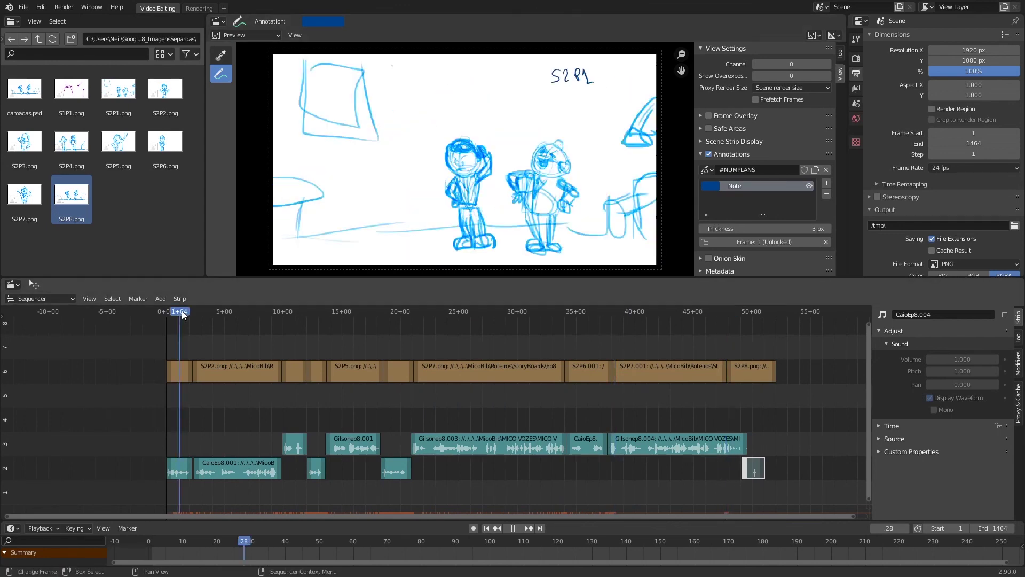
- Save the annotated storyreel and play it back from the start
click(633, 371)
click(195, 355)
key(ctrl+s)
key(space)
click(778, 319)
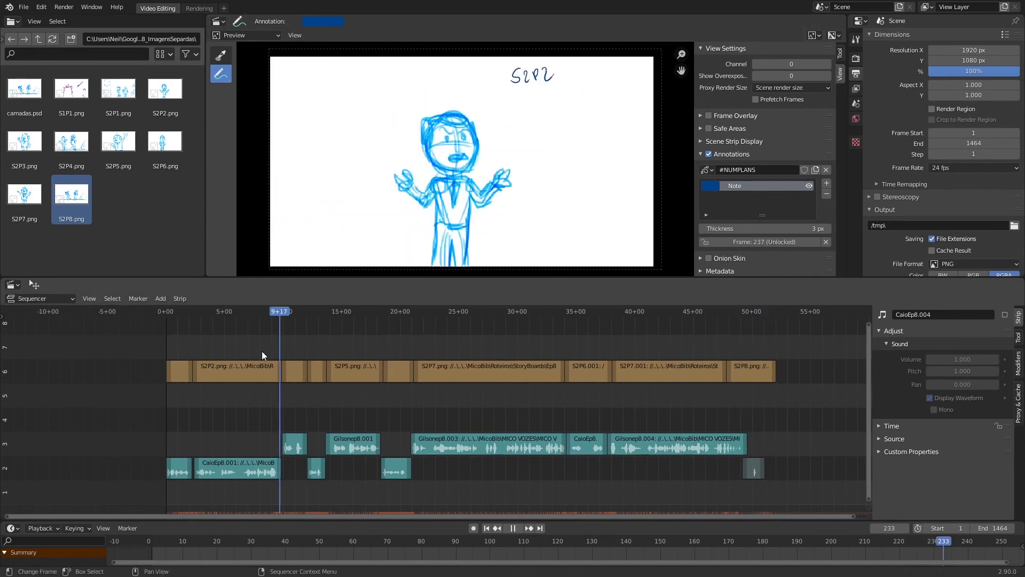
drag(778, 316, 172, 313)
key(space)
key(space)
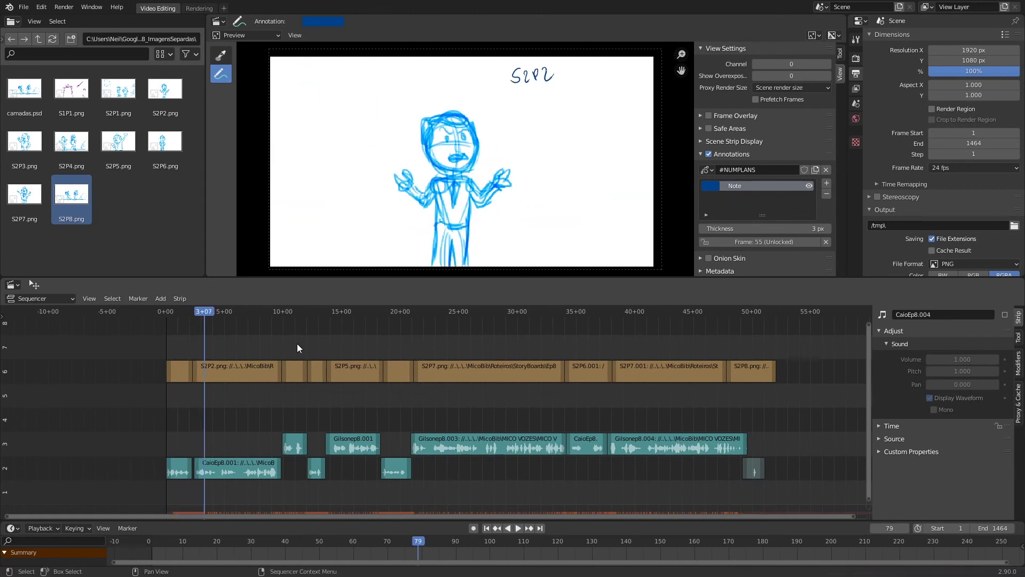
- Inspect the S2P2.png strip's timing: start 55, duration 182, end 237
click(238, 372)
click(975, 470)
scroll(976, 470, down, 5)
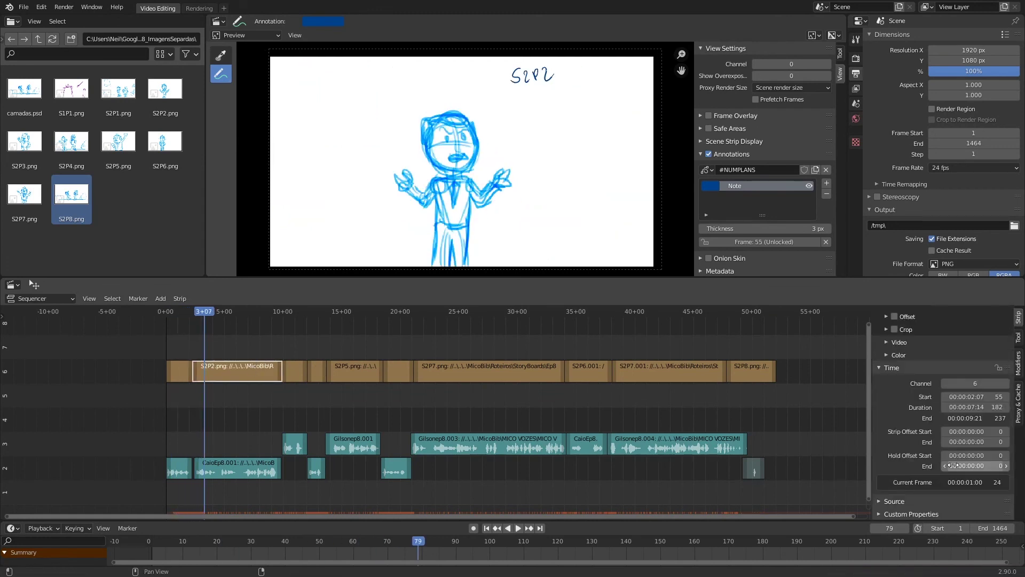
click(203, 312)
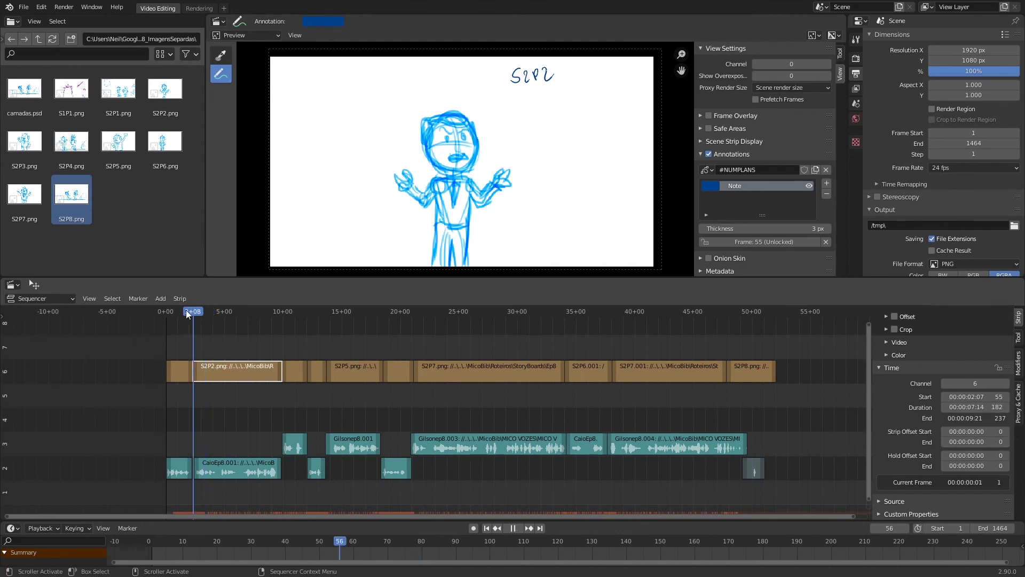